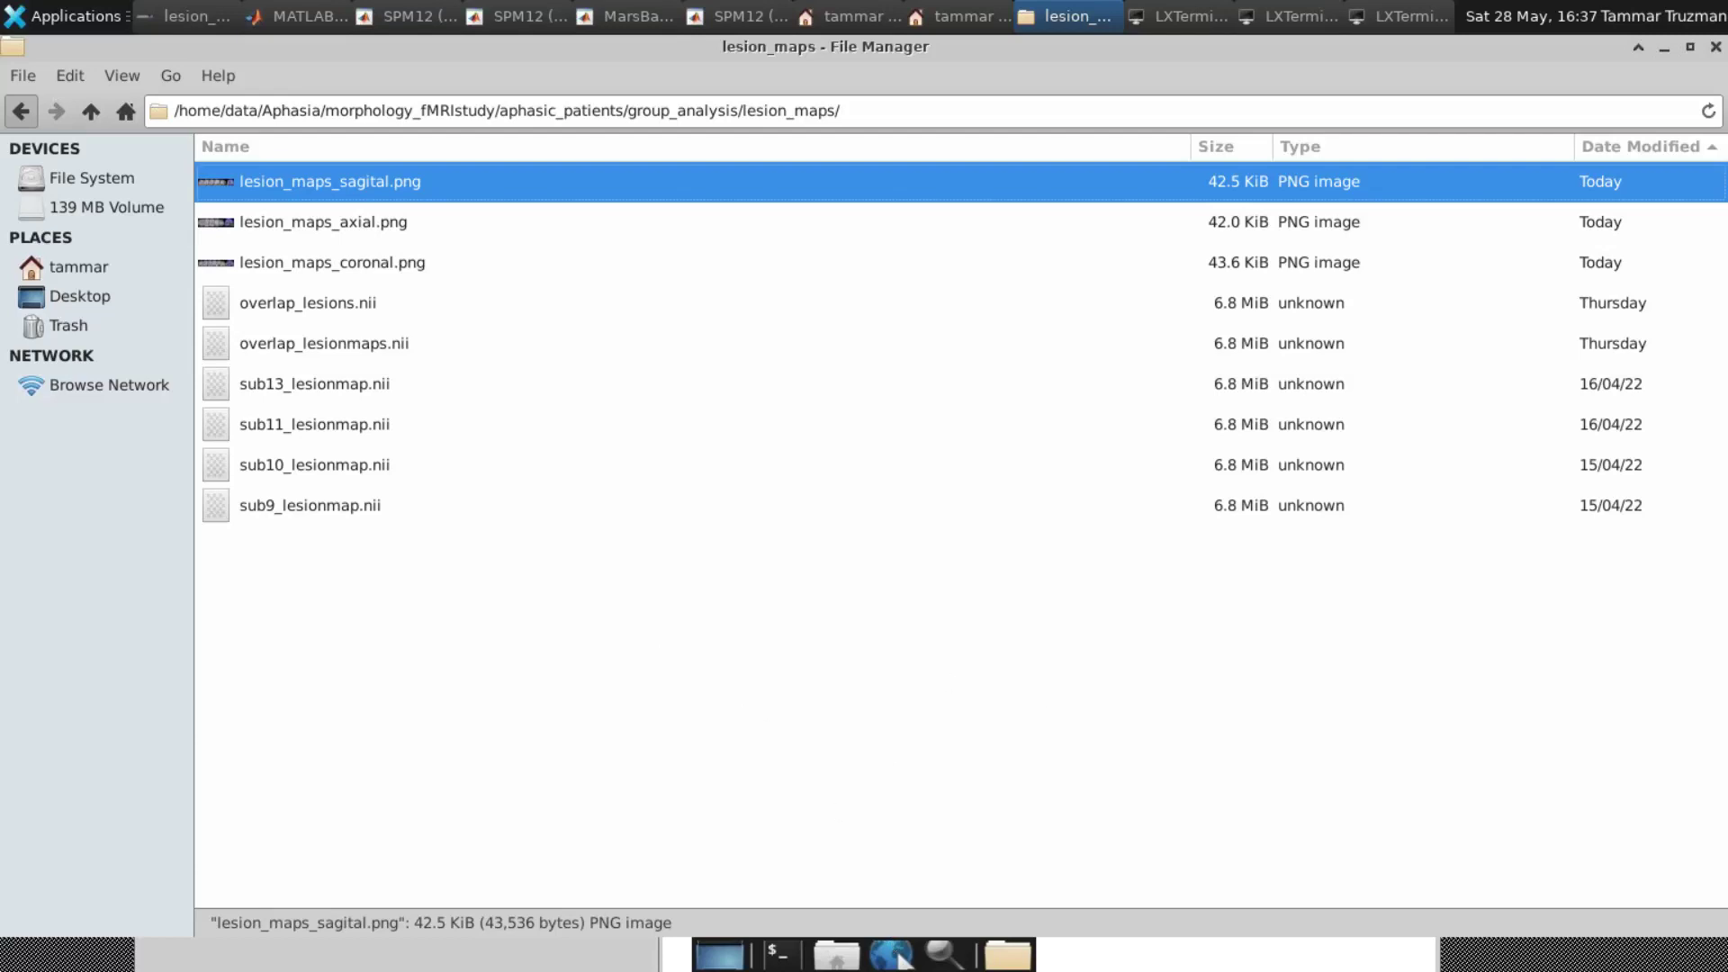
Search Application Finder for 'MRICR' so MRIcron is listed as a match.
{"action": "left_click", "coordinate": [940, 949]}
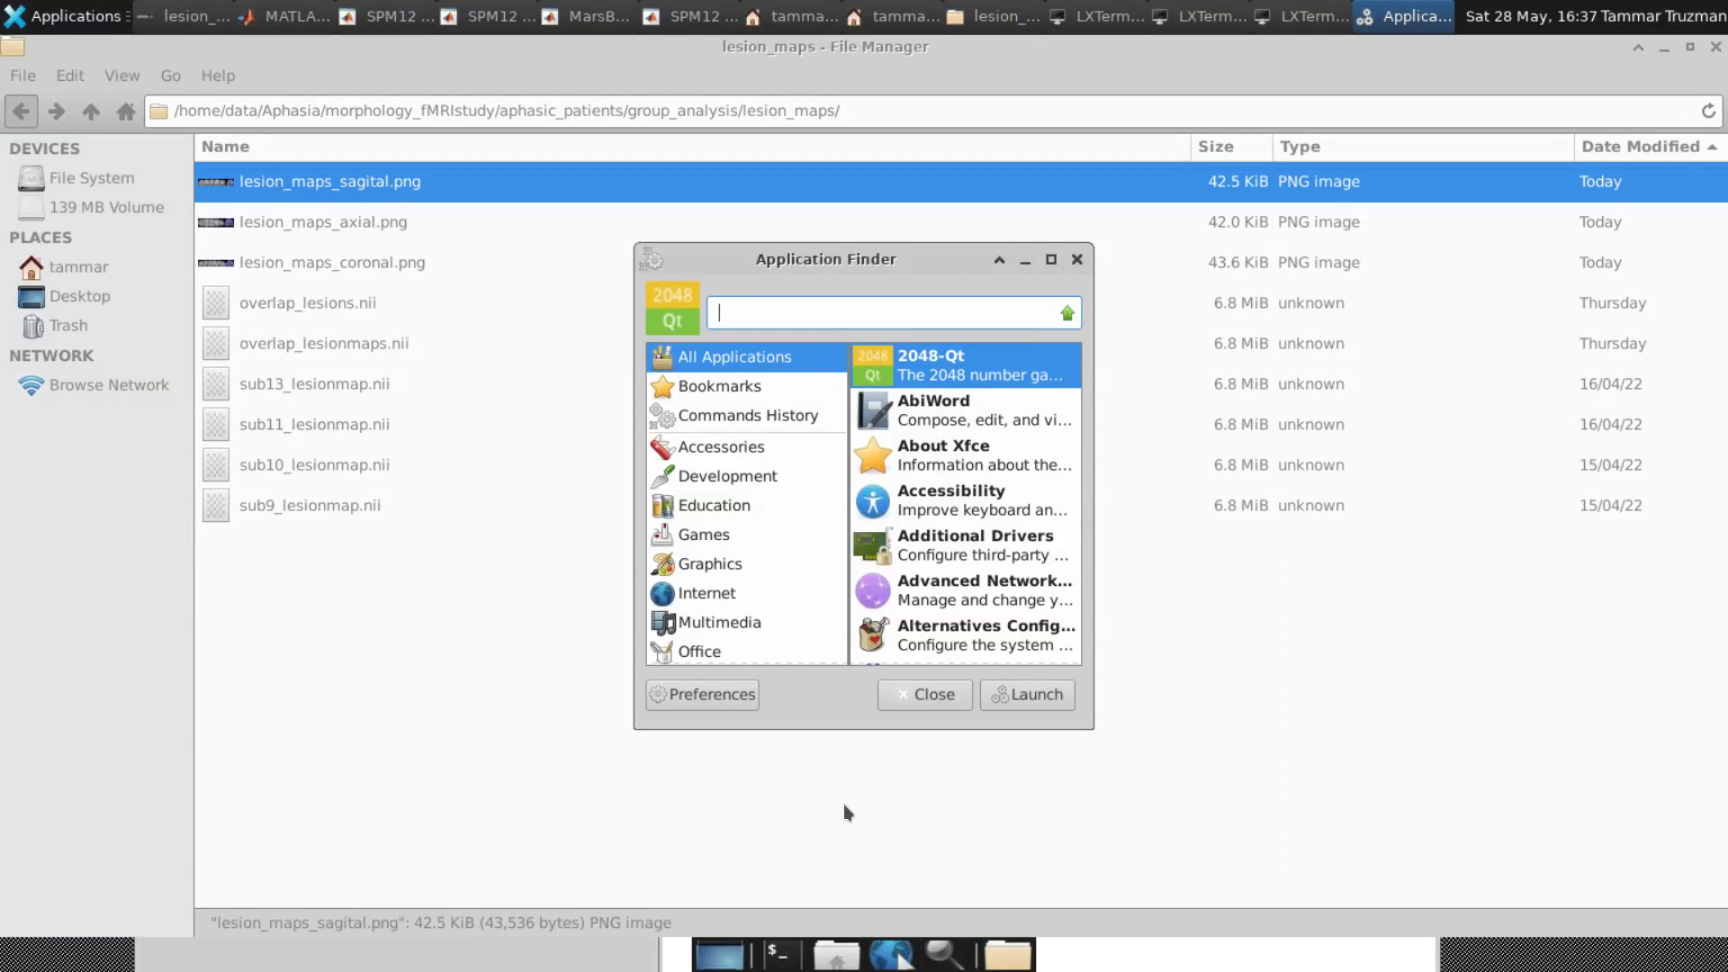
{"action": "type", "text": "MRICER"}
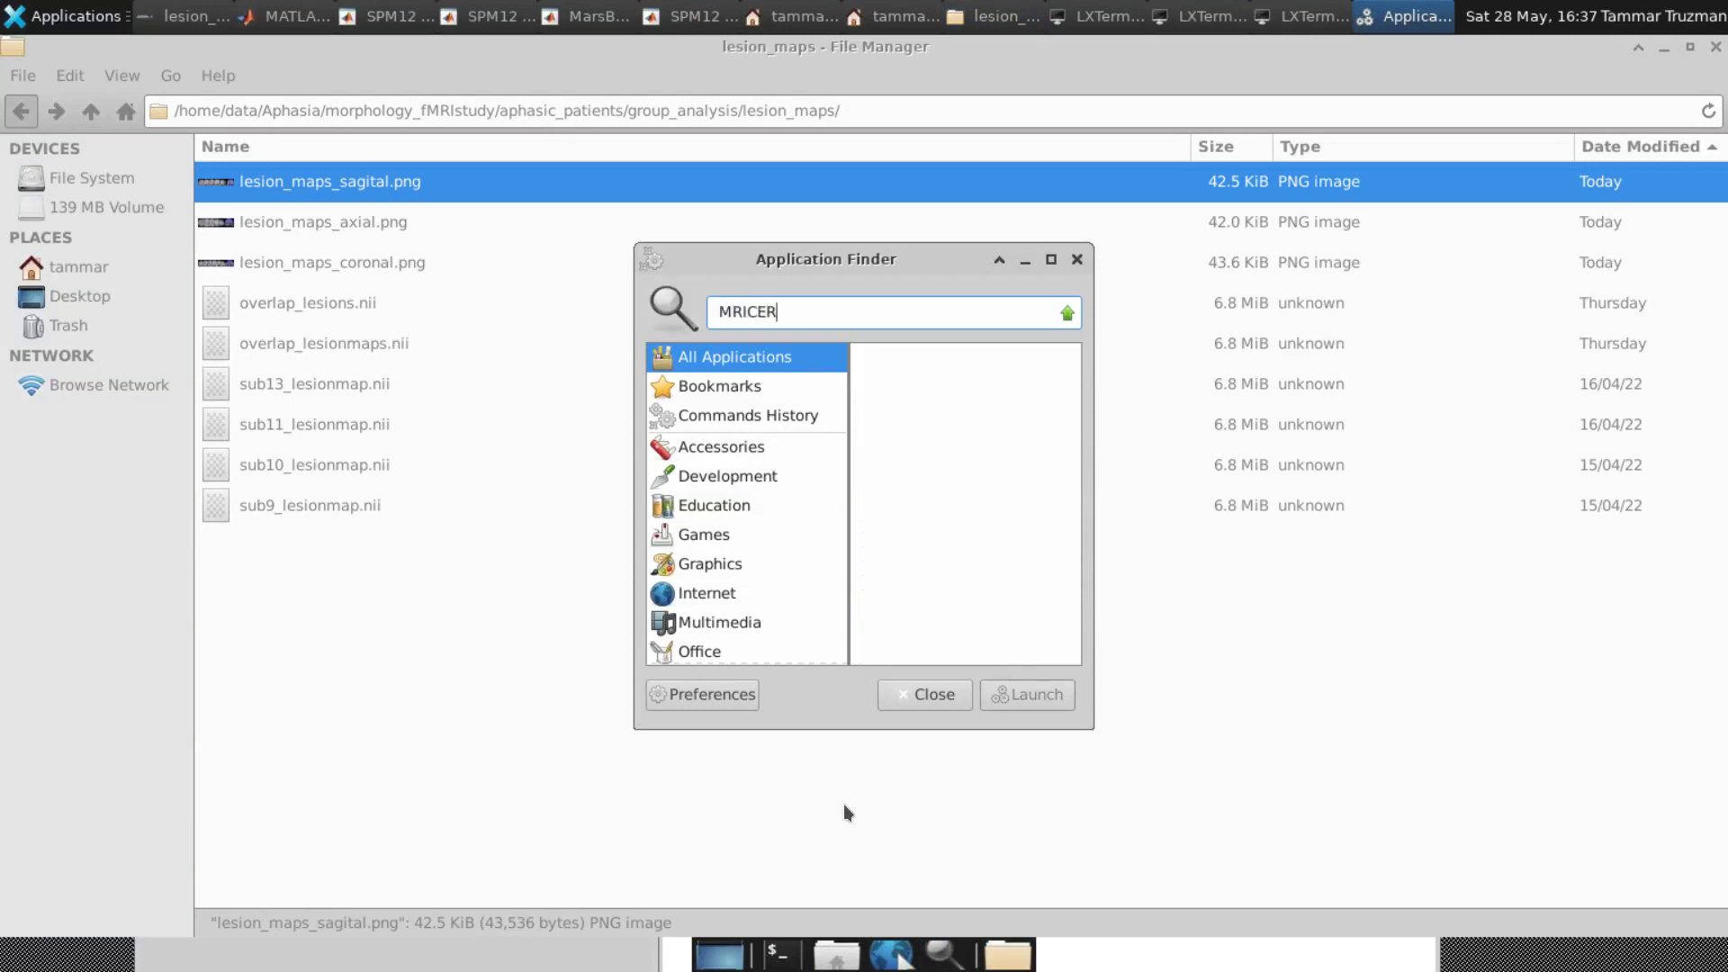
{"action": "key", "text": "BackSpace"}
{"action": "key", "text": "BackSpace"}
{"action": "type", "text": "R"}
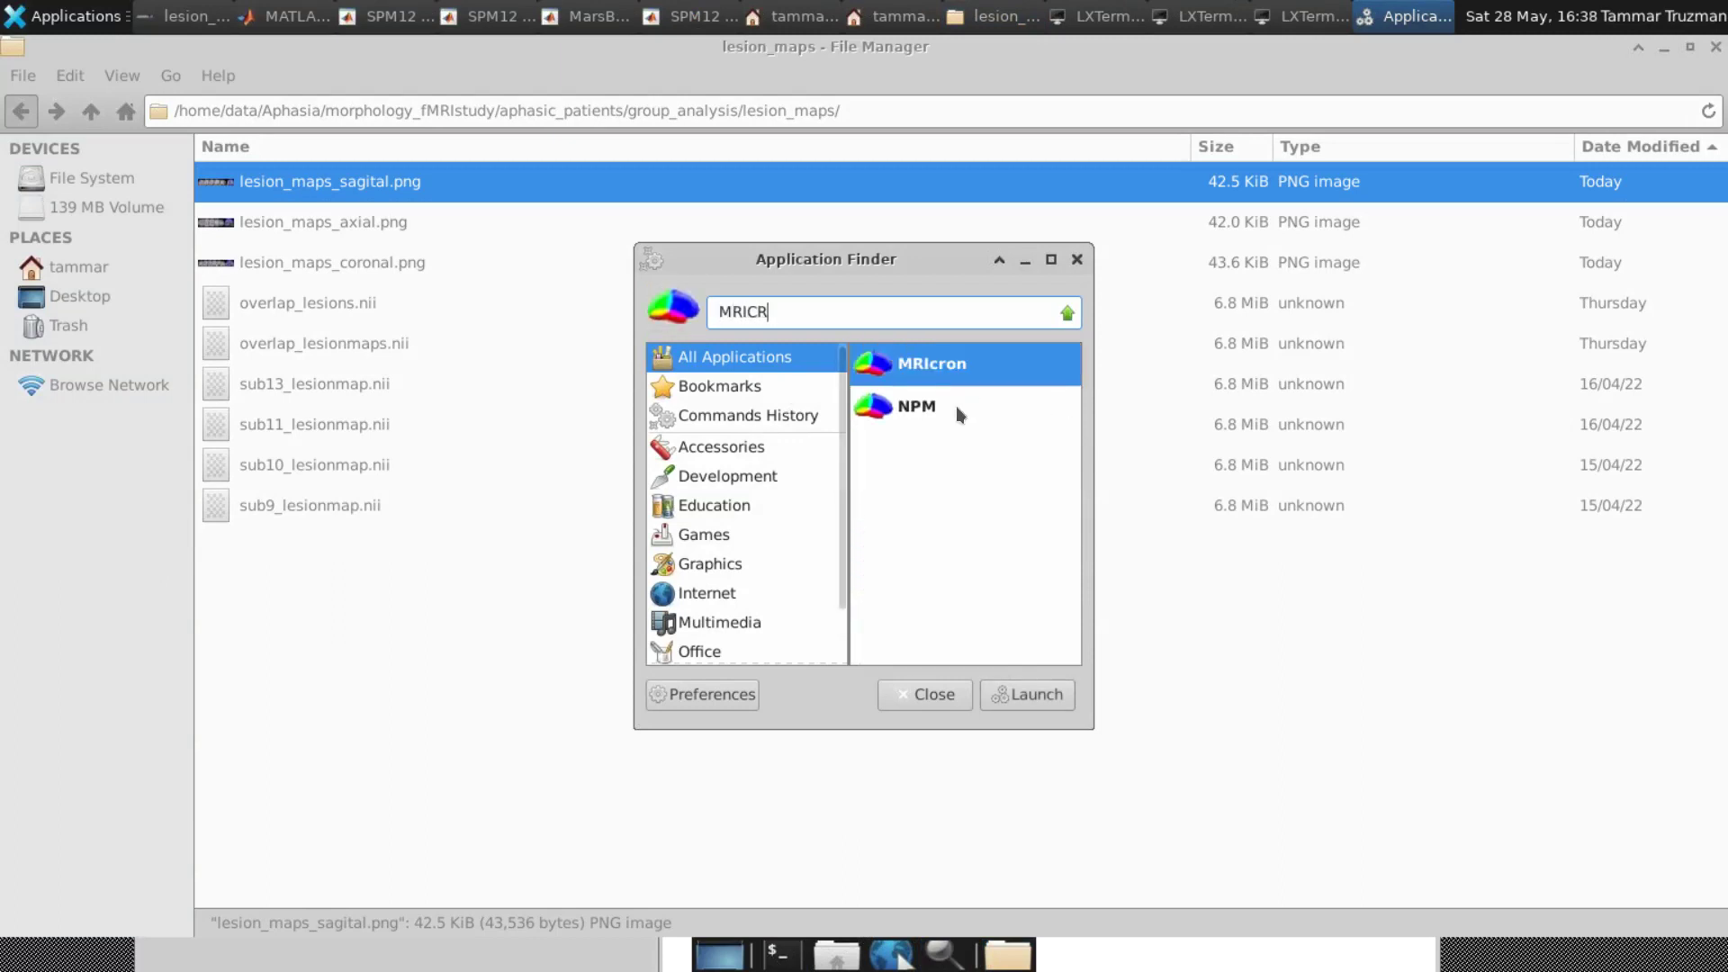
Launch MRIcron maximized and close the recent files list without opening any image.
{"action": "double_click", "coordinate": [959, 381]}
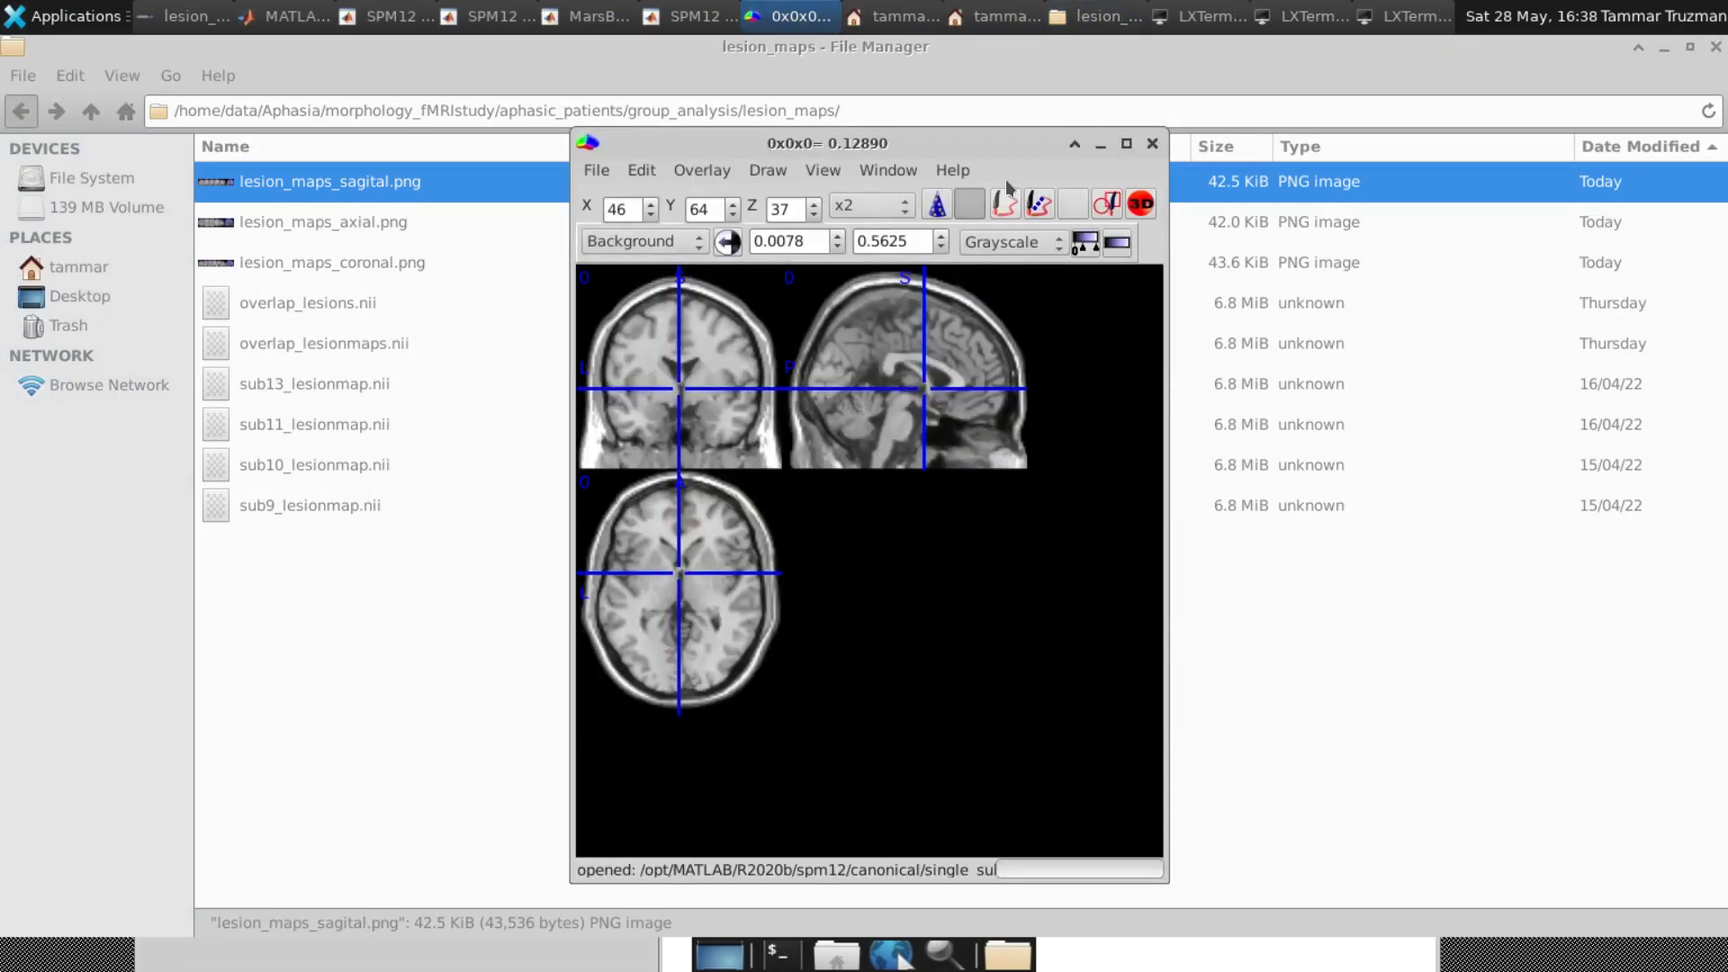
{"action": "double_click", "coordinate": [965, 138]}
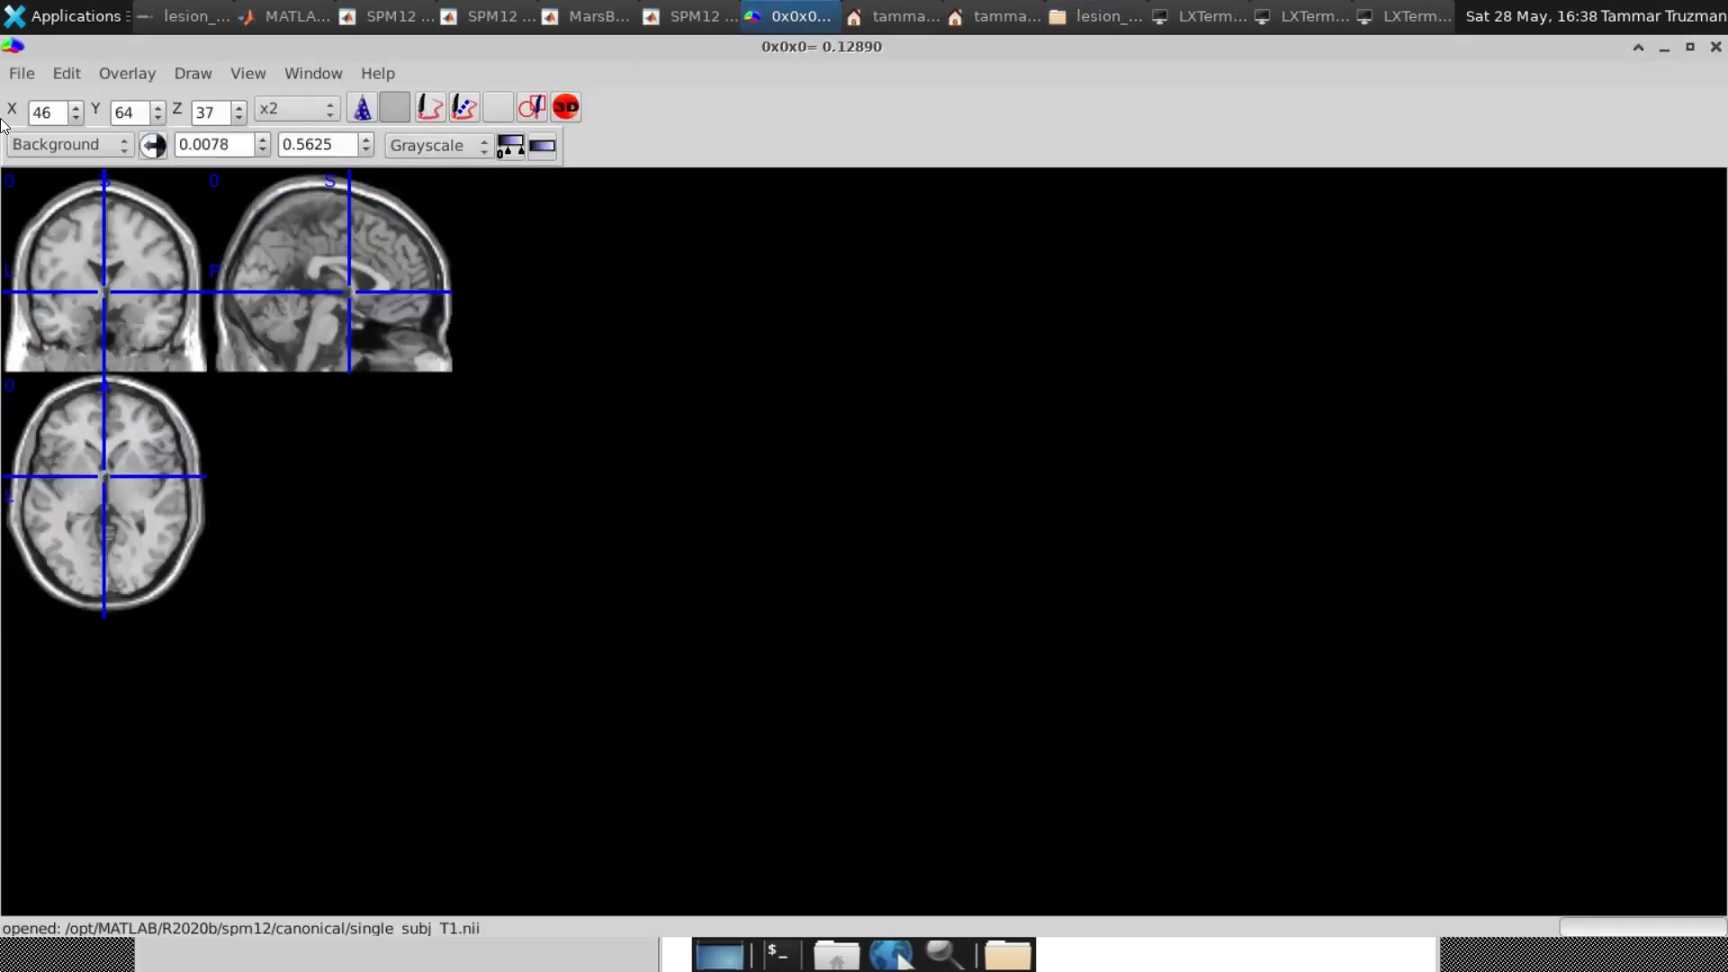
{"action": "left_click", "coordinate": [21, 74]}
{"action": "mouse_move", "coordinate": [153, 137]}
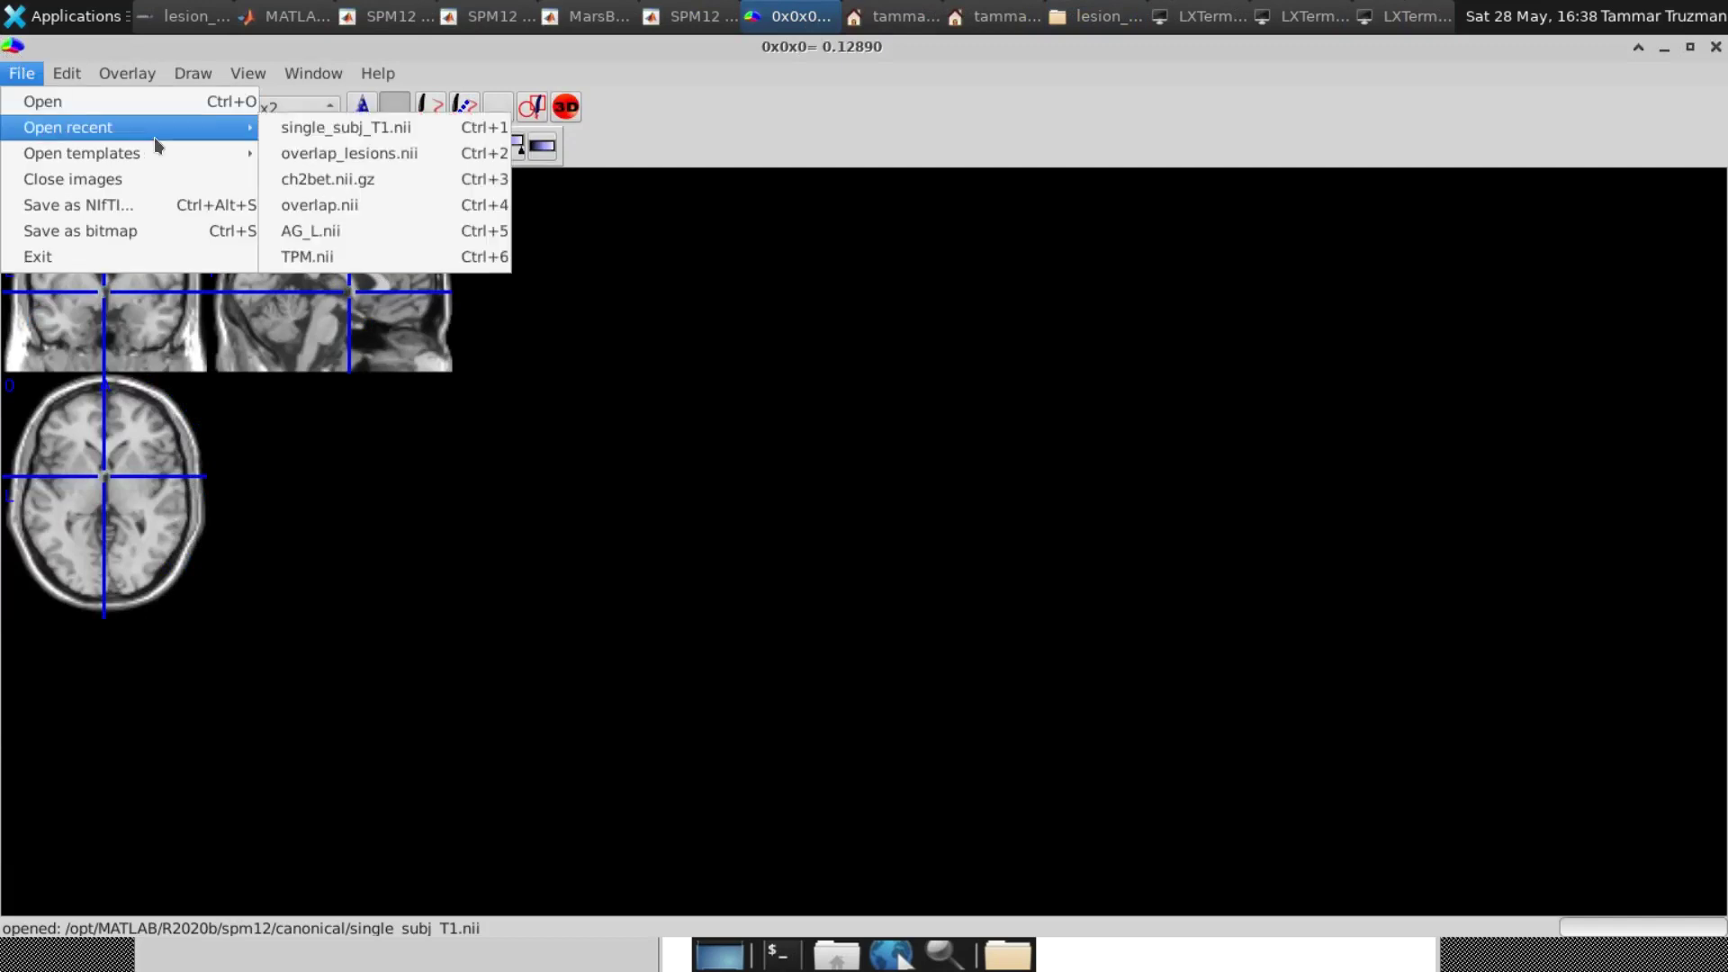
{"action": "left_click", "coordinate": [371, 135]}
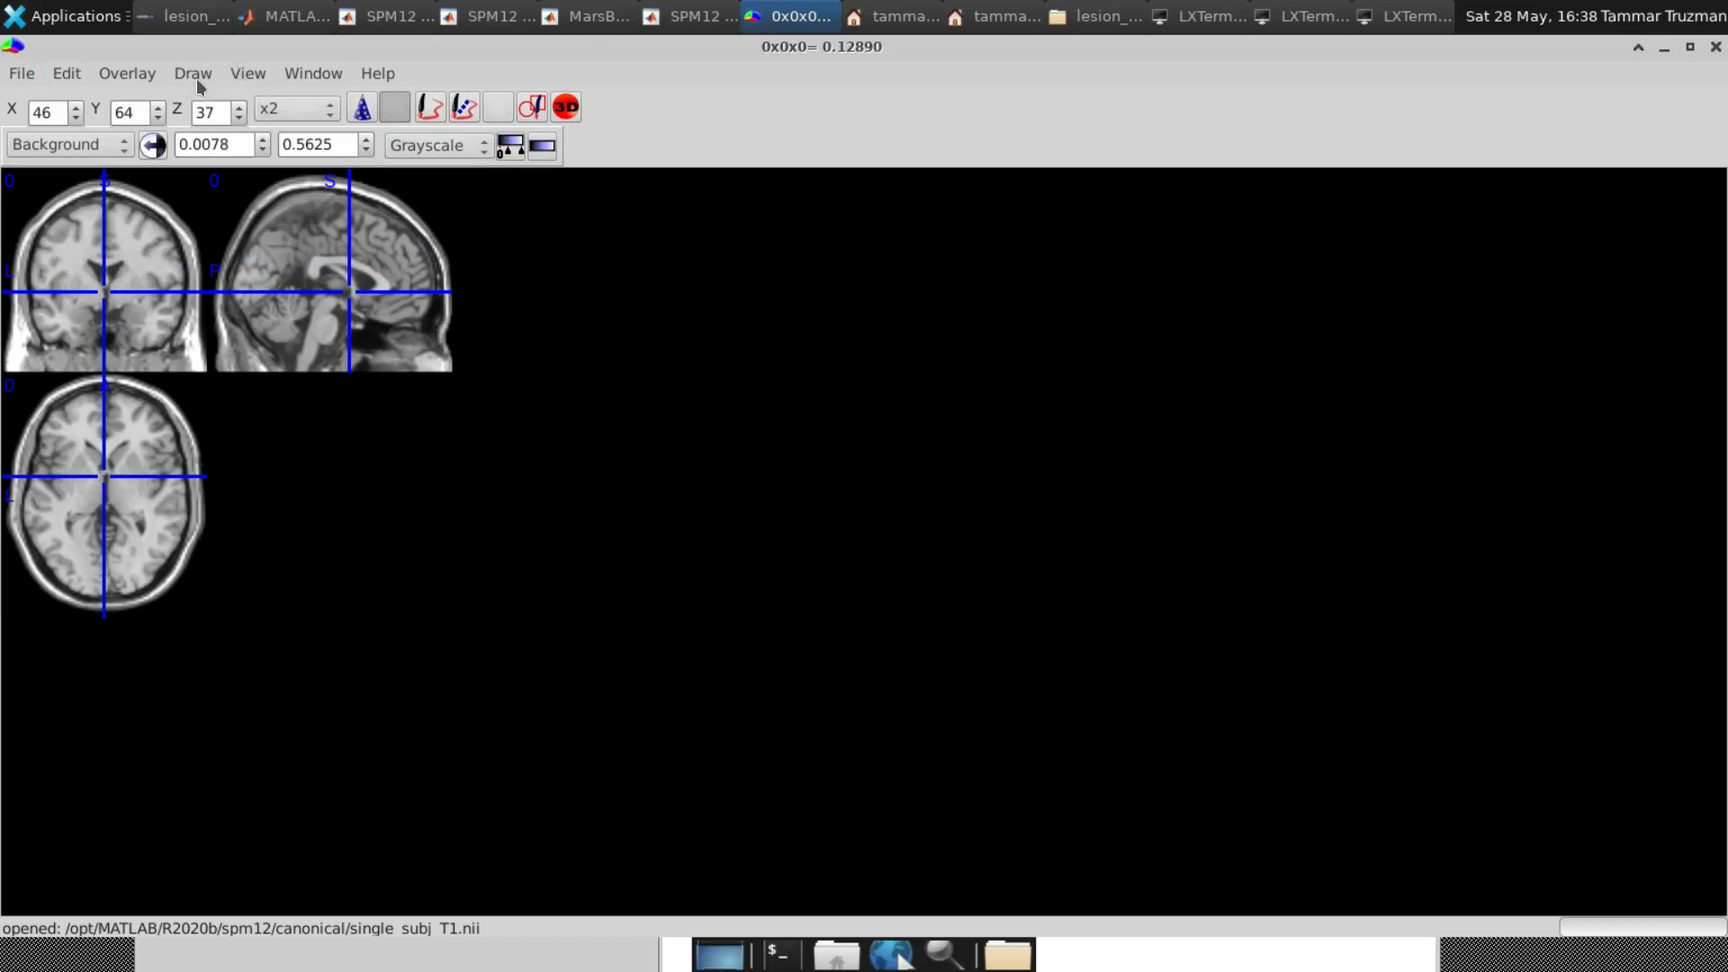
Choose Draw > Statistics > Create overlap images to bring up the VOI selection dialog.
{"action": "left_click", "coordinate": [254, 73]}
{"action": "mouse_move", "coordinate": [177, 77]}
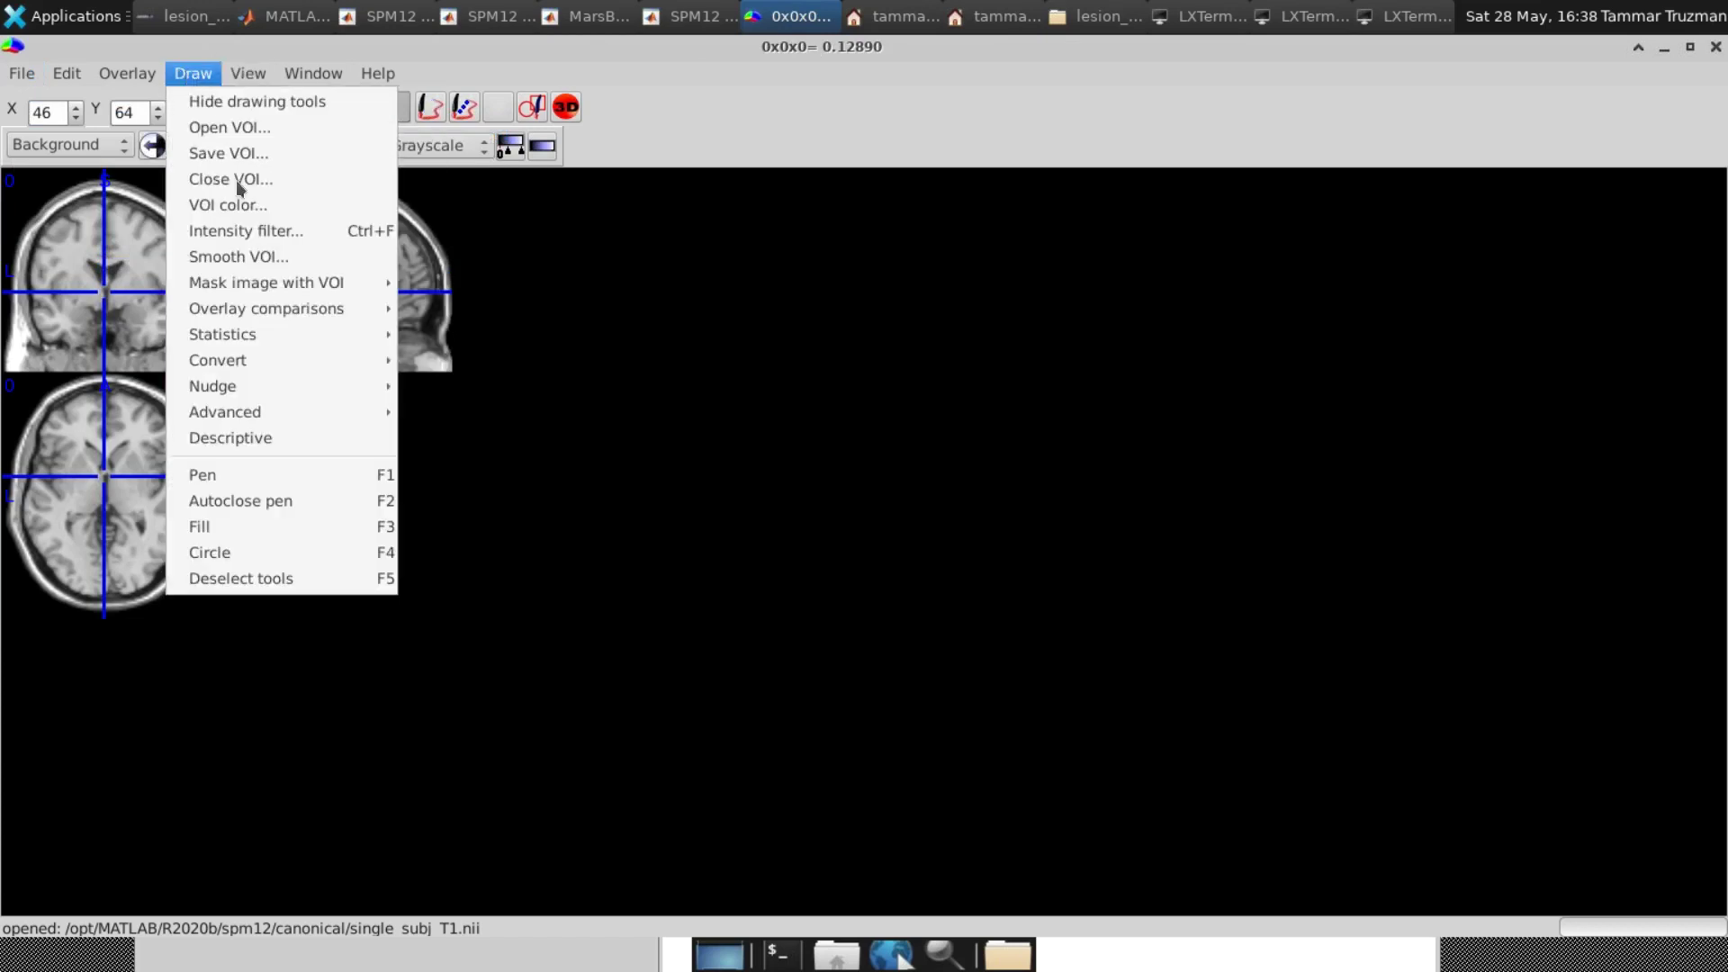
{"action": "mouse_move", "coordinate": [270, 338]}
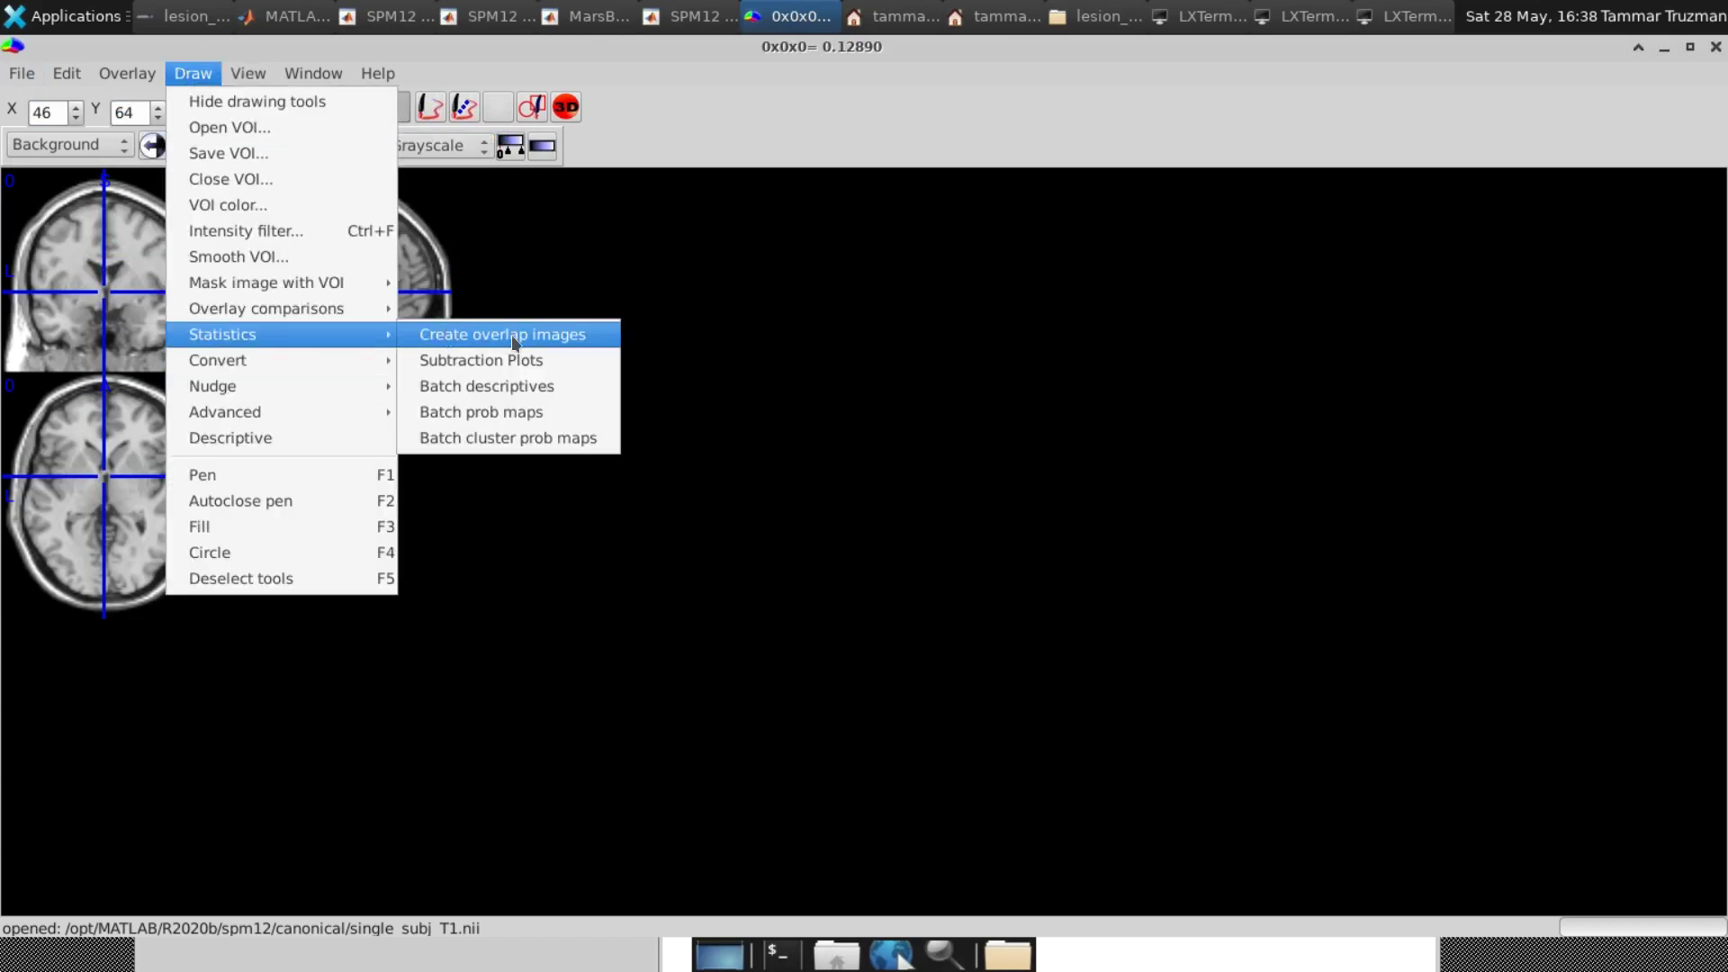
{"action": "left_click", "coordinate": [591, 337]}
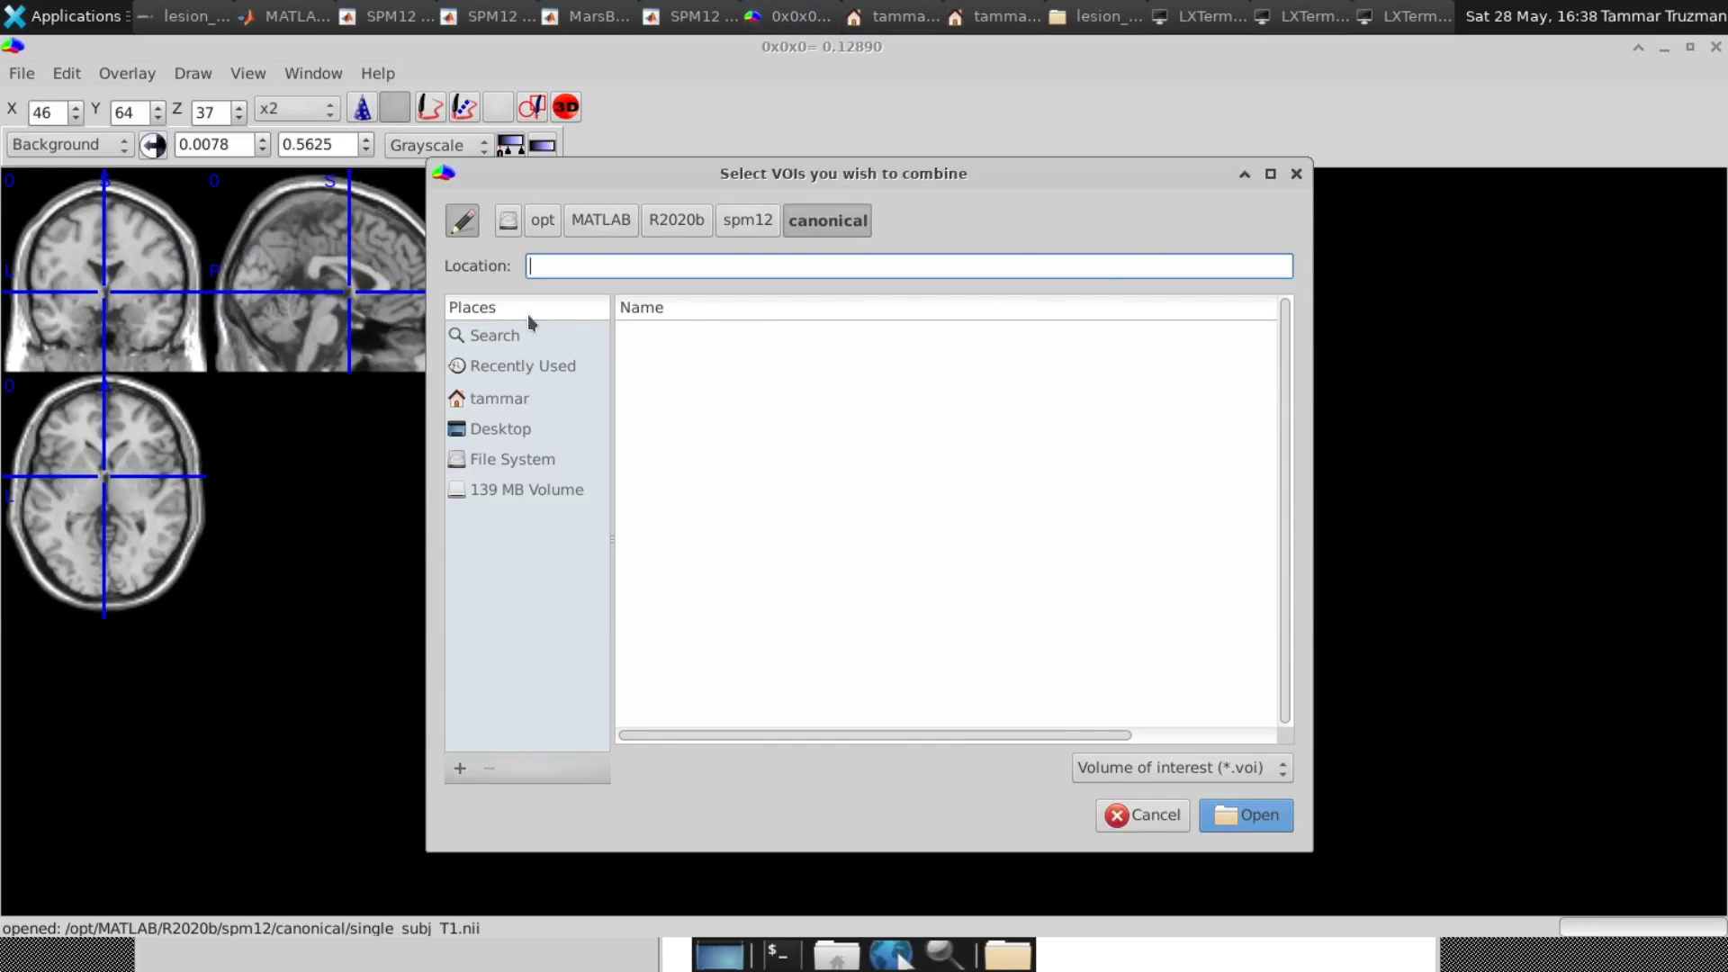
Navigate to home/data/Aphasia/morphology_fMRIstudy/aphasic_patients/group_analysis/lesion_maps.
{"action": "left_click", "coordinate": [486, 398]}
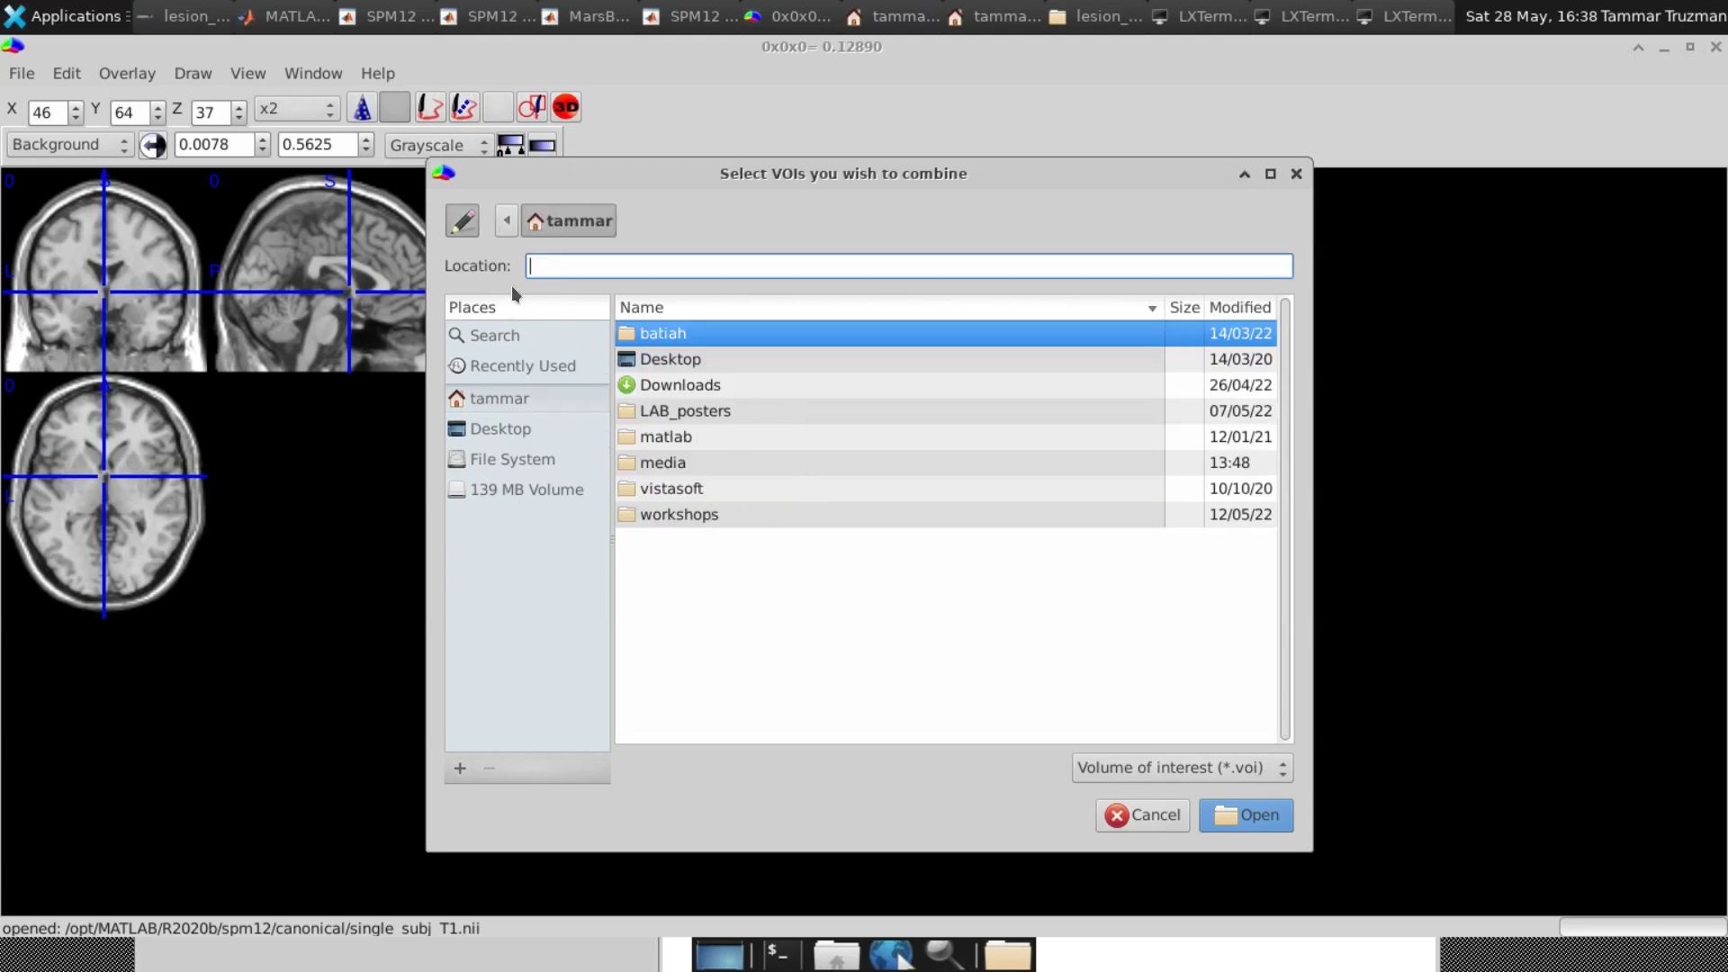
{"action": "left_click", "coordinate": [504, 223]}
{"action": "left_click", "coordinate": [552, 225]}
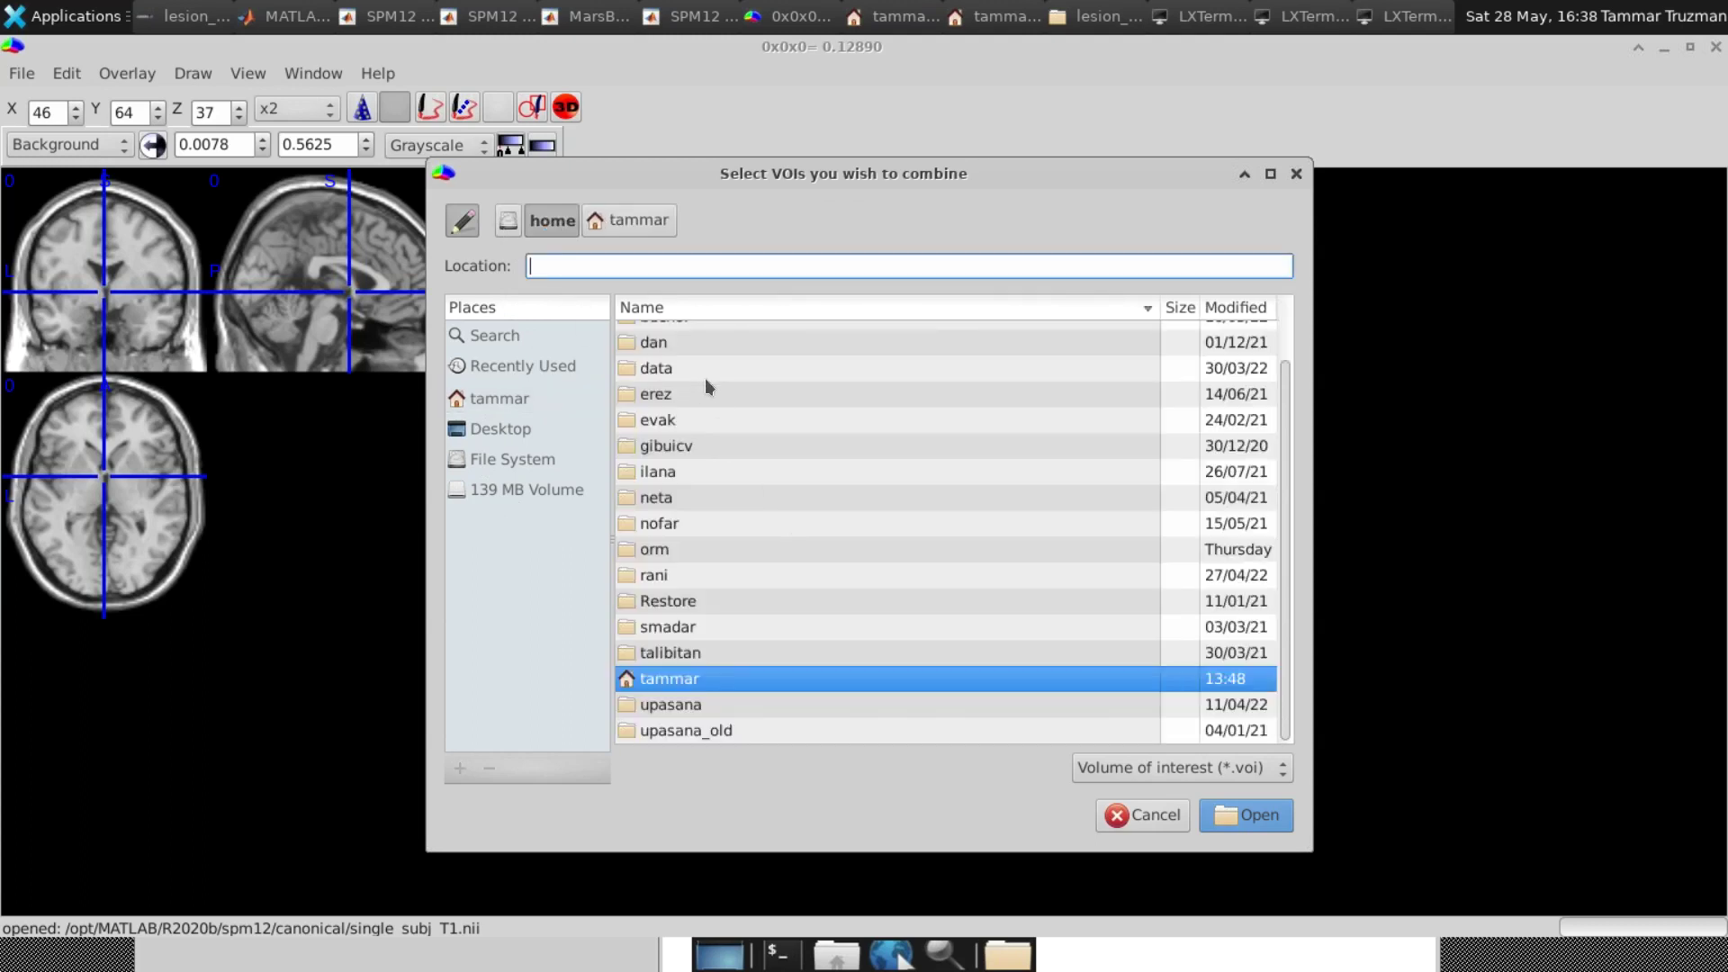
{"action": "double_click", "coordinate": [694, 360]}
{"action": "double_click", "coordinate": [676, 341]}
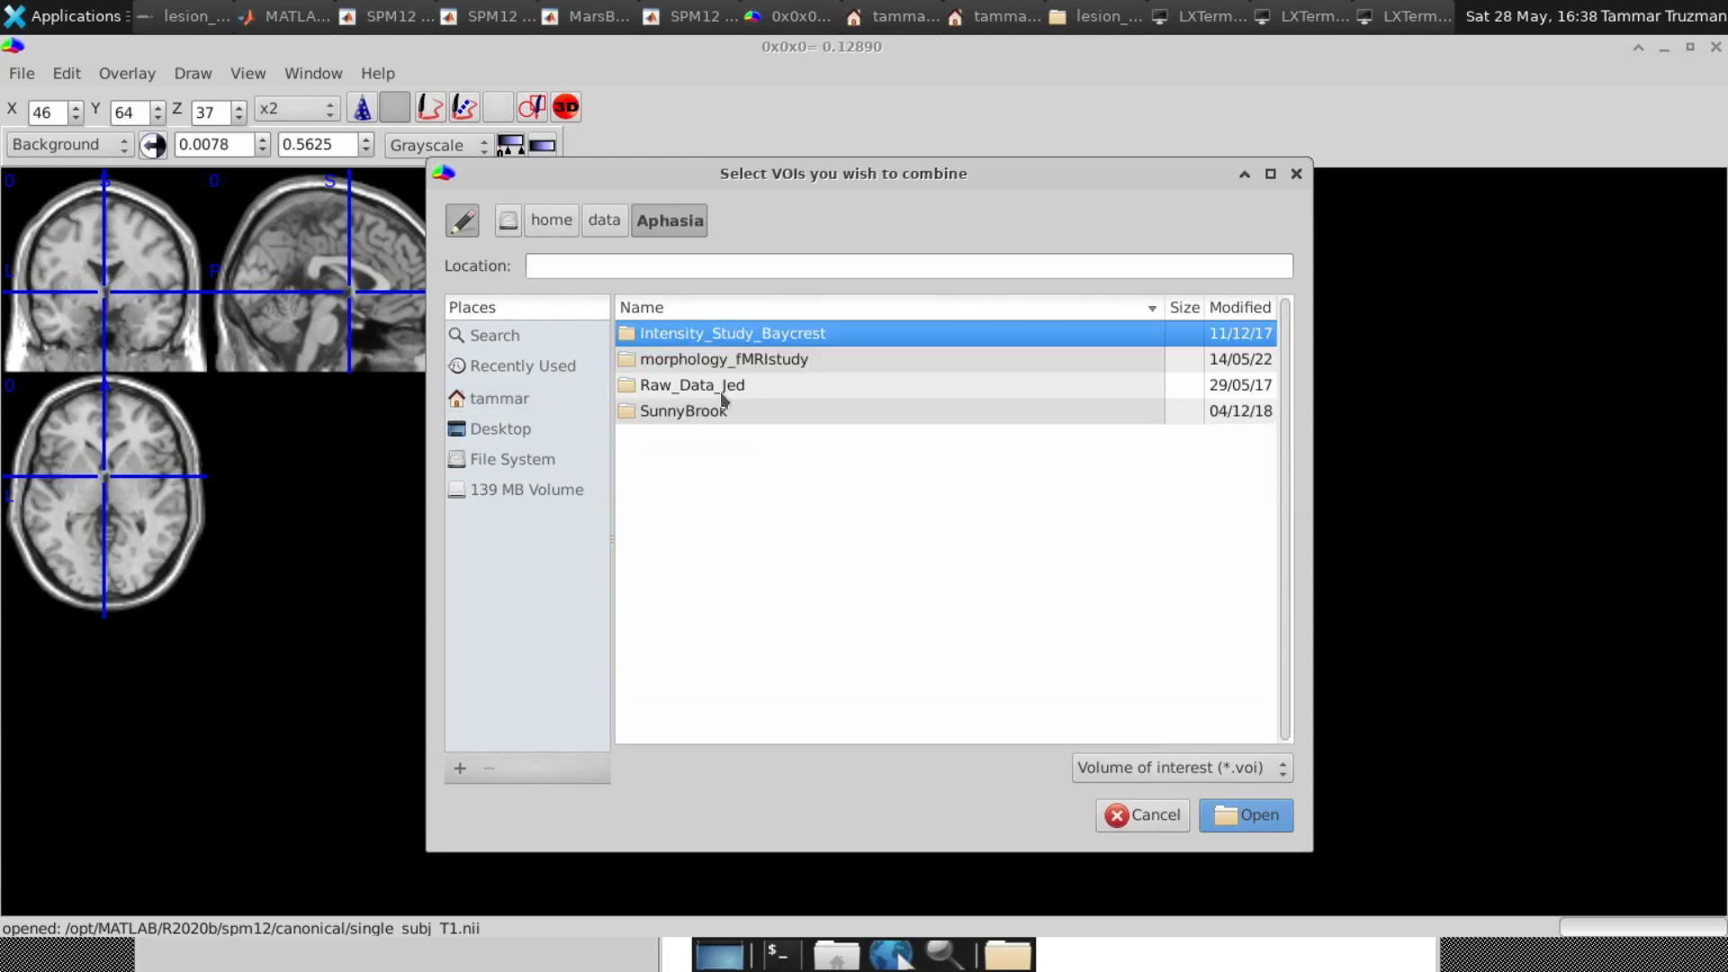
{"action": "double_click", "coordinate": [736, 359]}
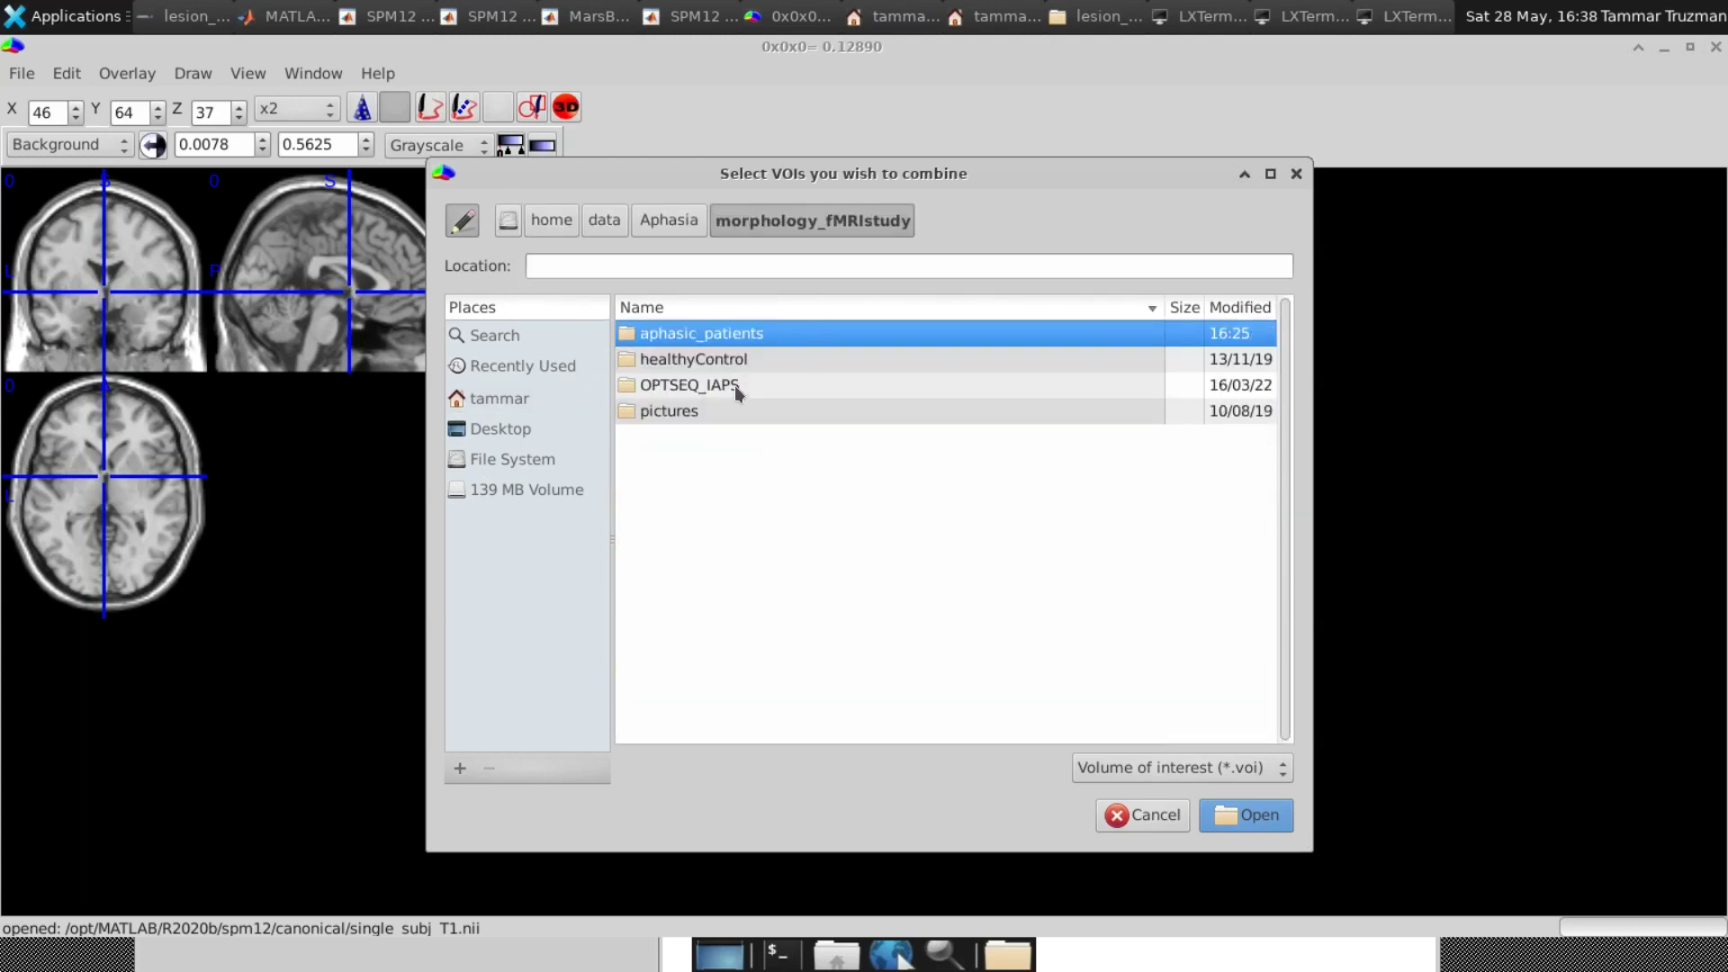
{"action": "double_click", "coordinate": [723, 336]}
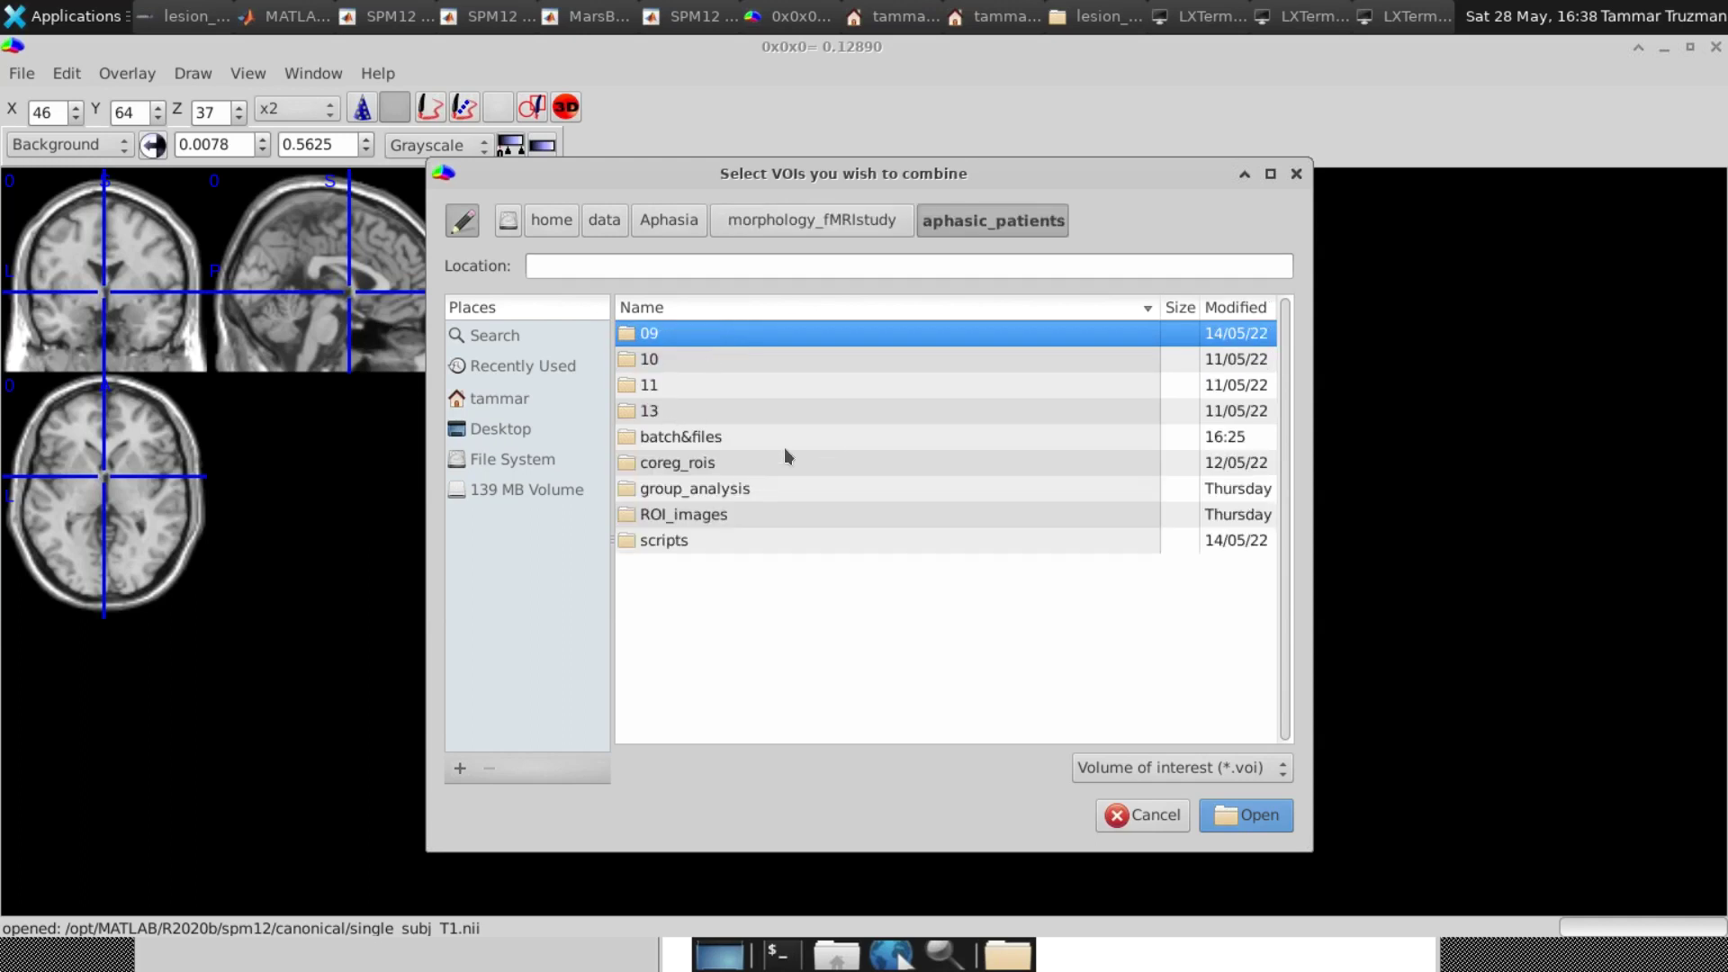
{"action": "double_click", "coordinate": [723, 489]}
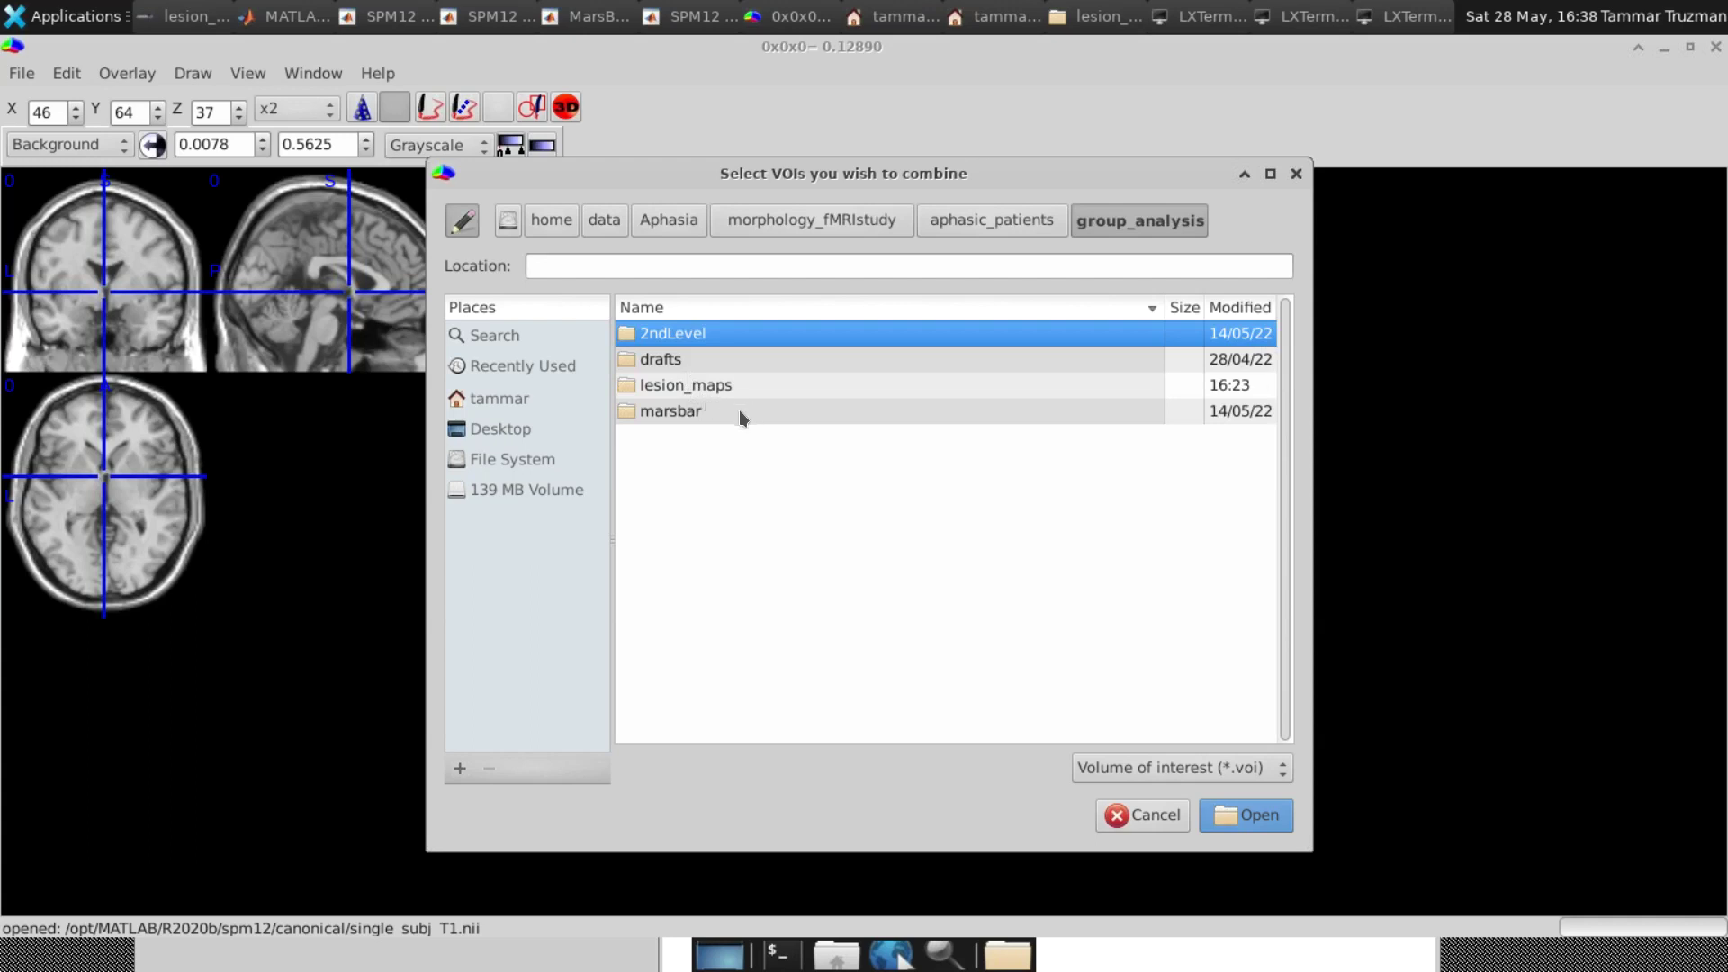
{"action": "double_click", "coordinate": [727, 390]}
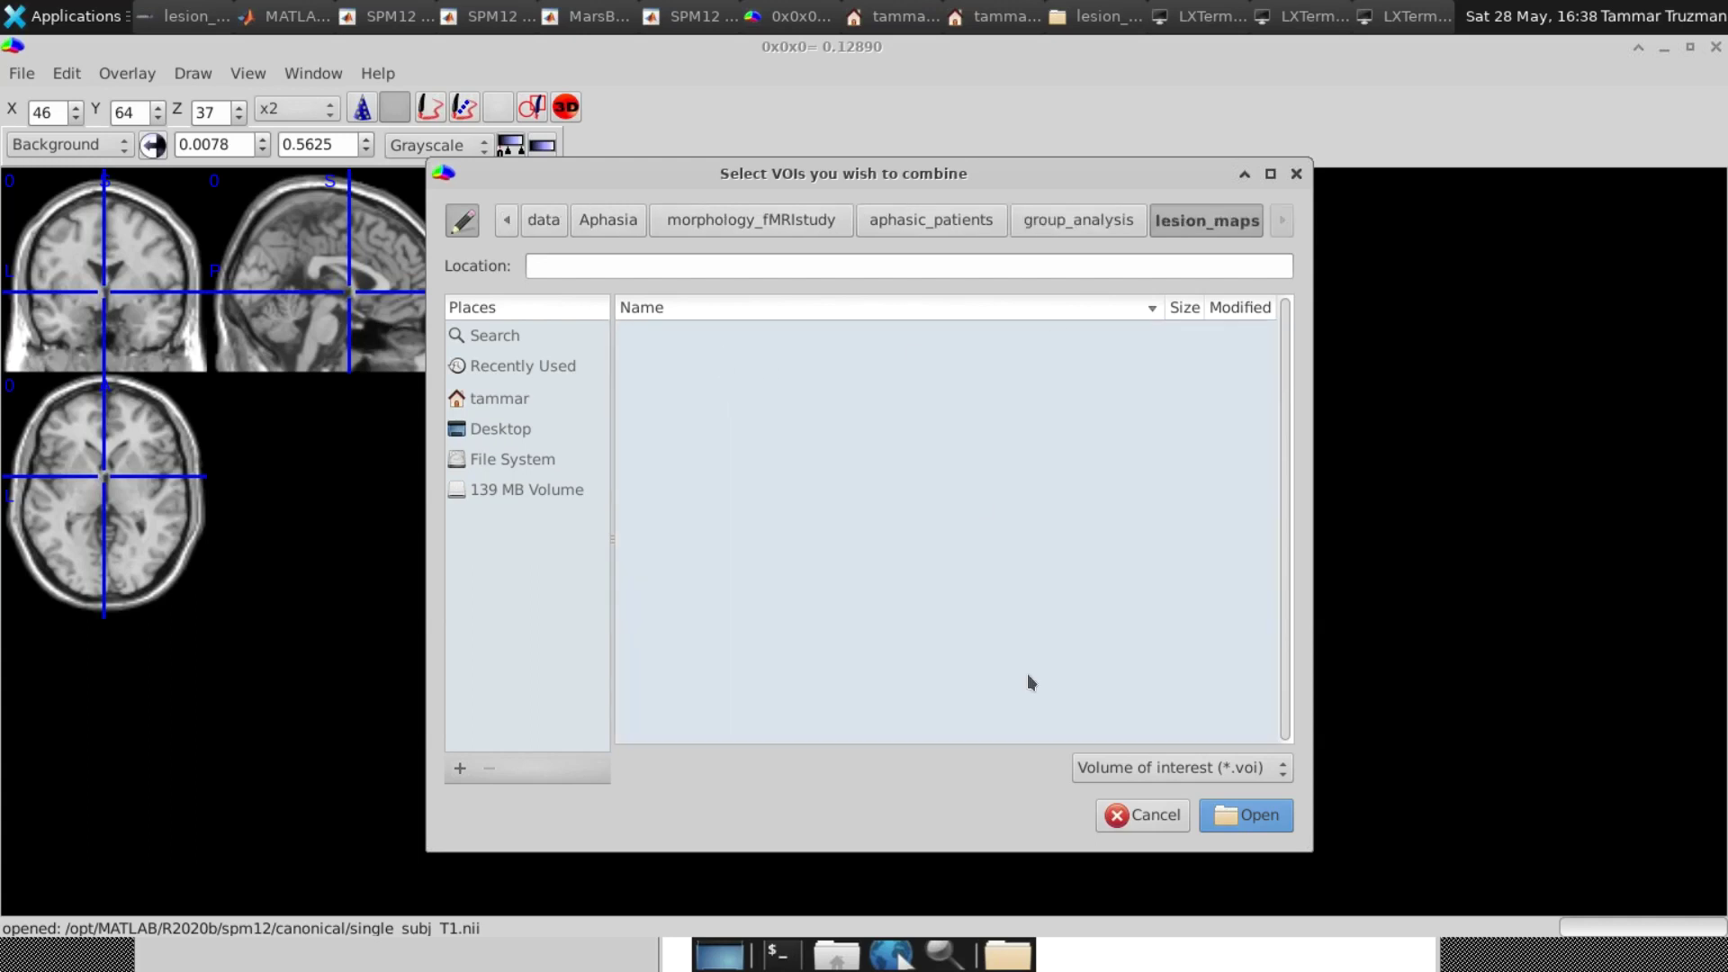
Filter to Neuroimaging files, then select and load sub9 through sub13 lesionmap.nii.
{"action": "left_click", "coordinate": [1215, 776]}
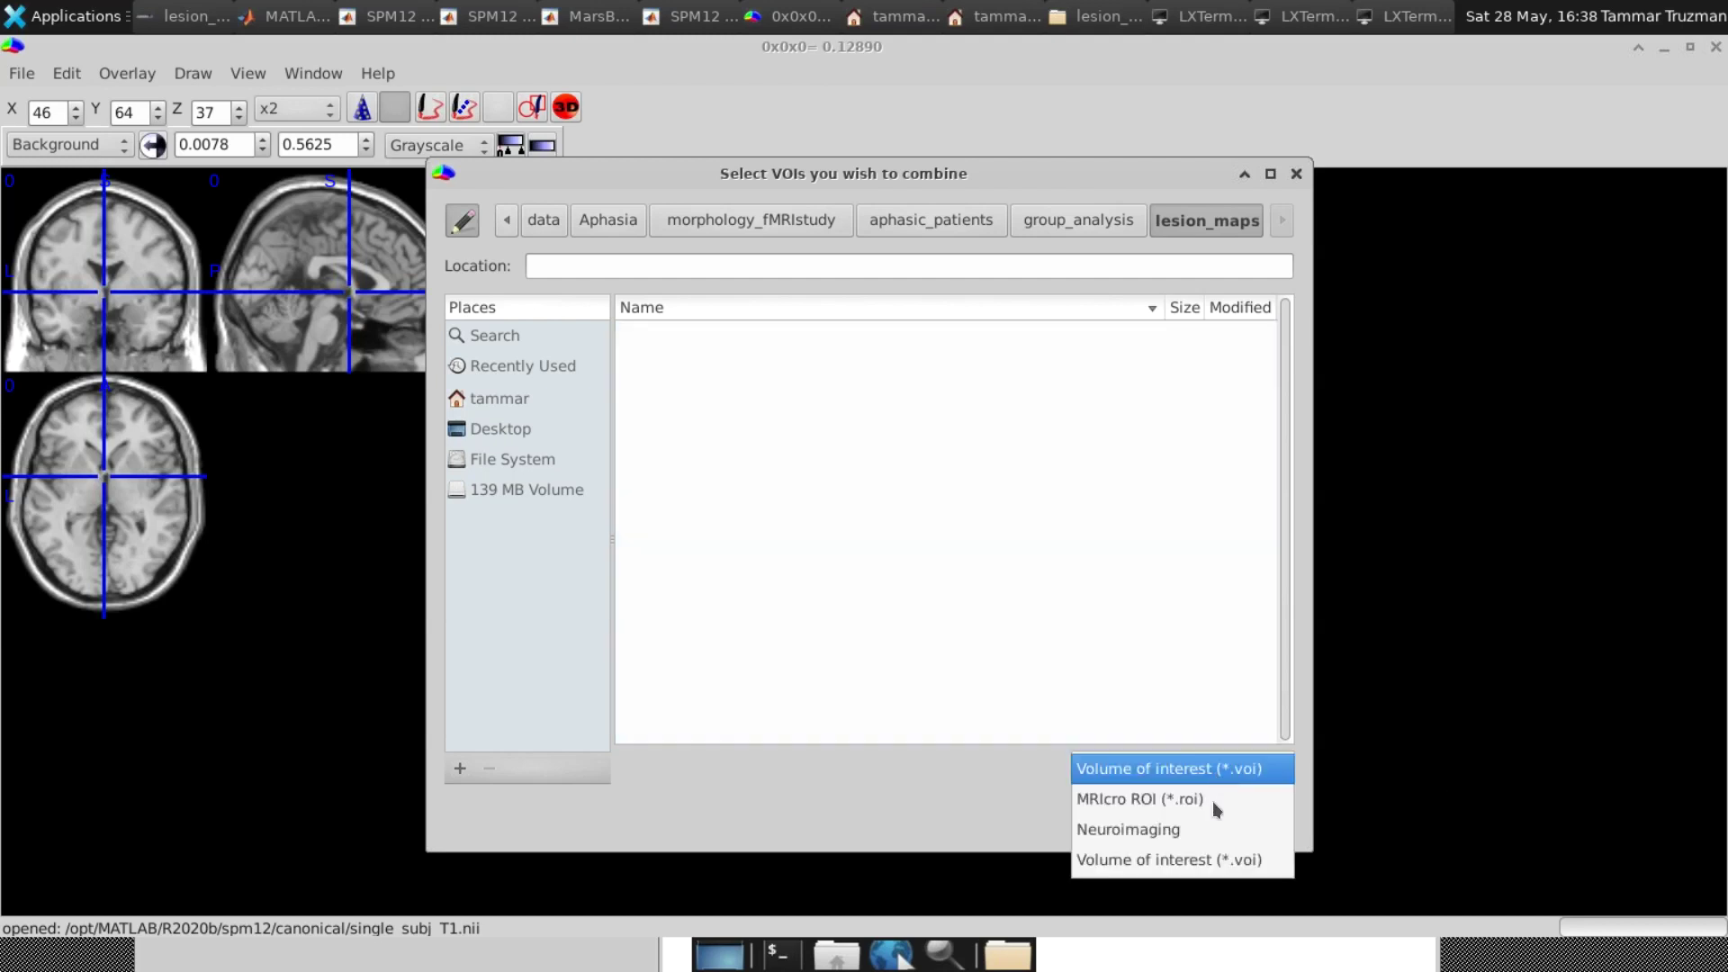
{"action": "left_click", "coordinate": [1164, 829]}
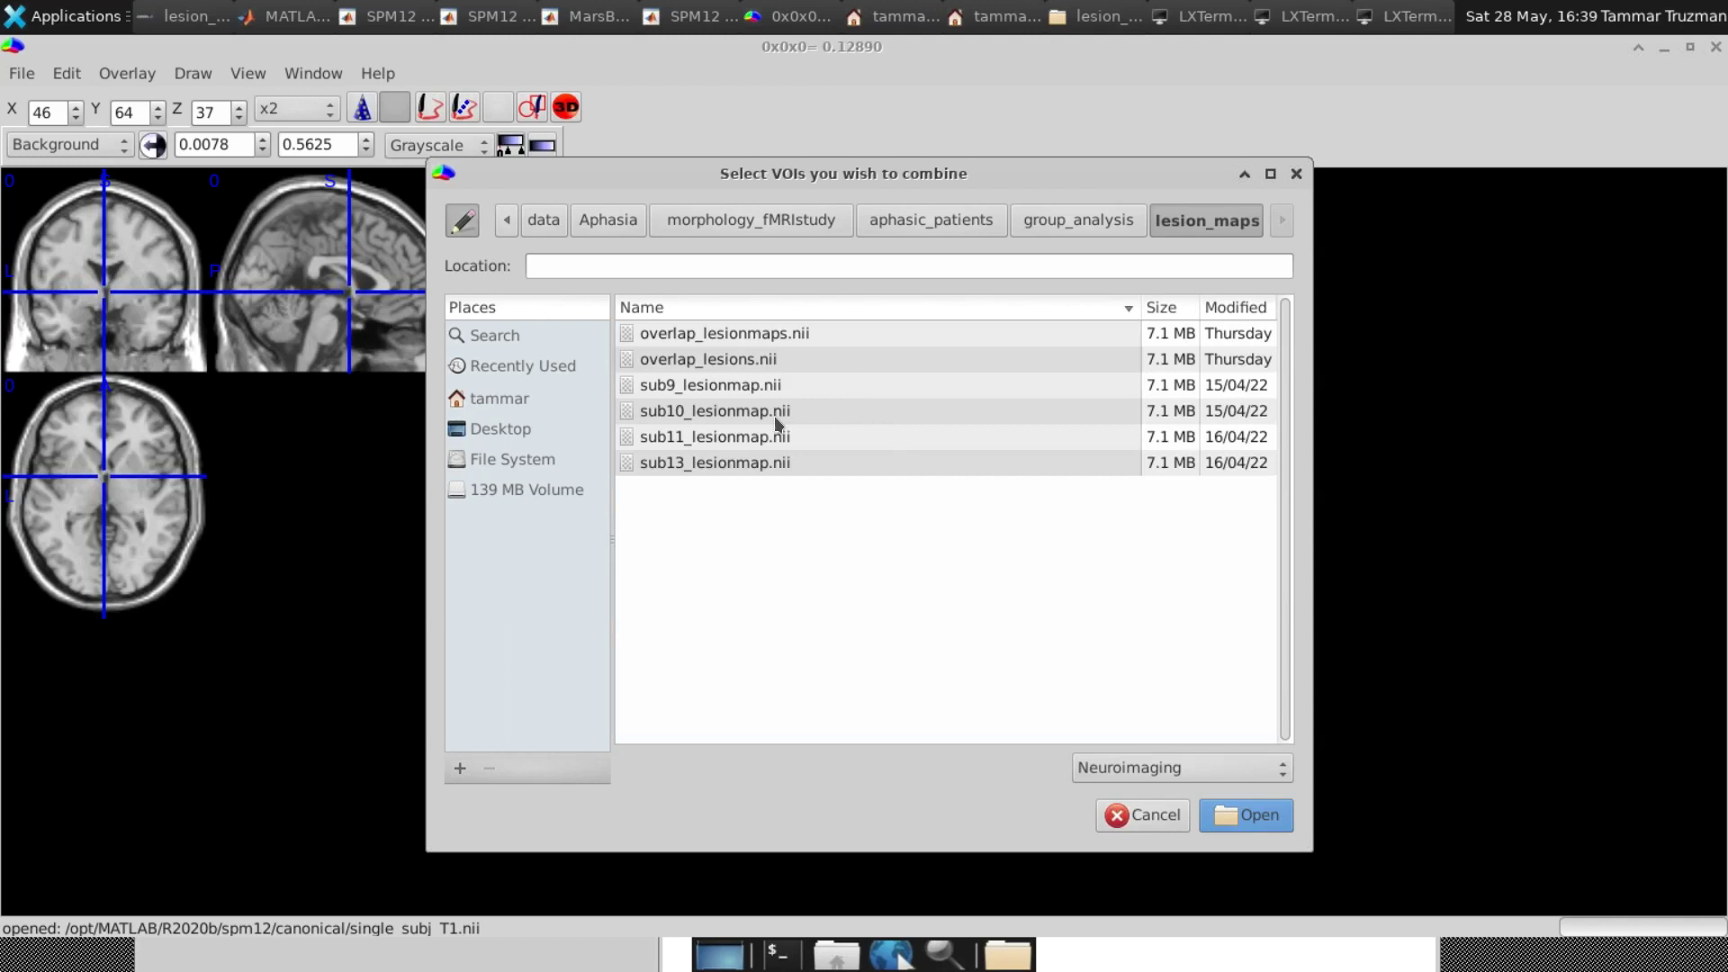
{"action": "left_click", "coordinate": [719, 387]}
{"action": "left_click", "coordinate": [727, 464], "text": "shift"}
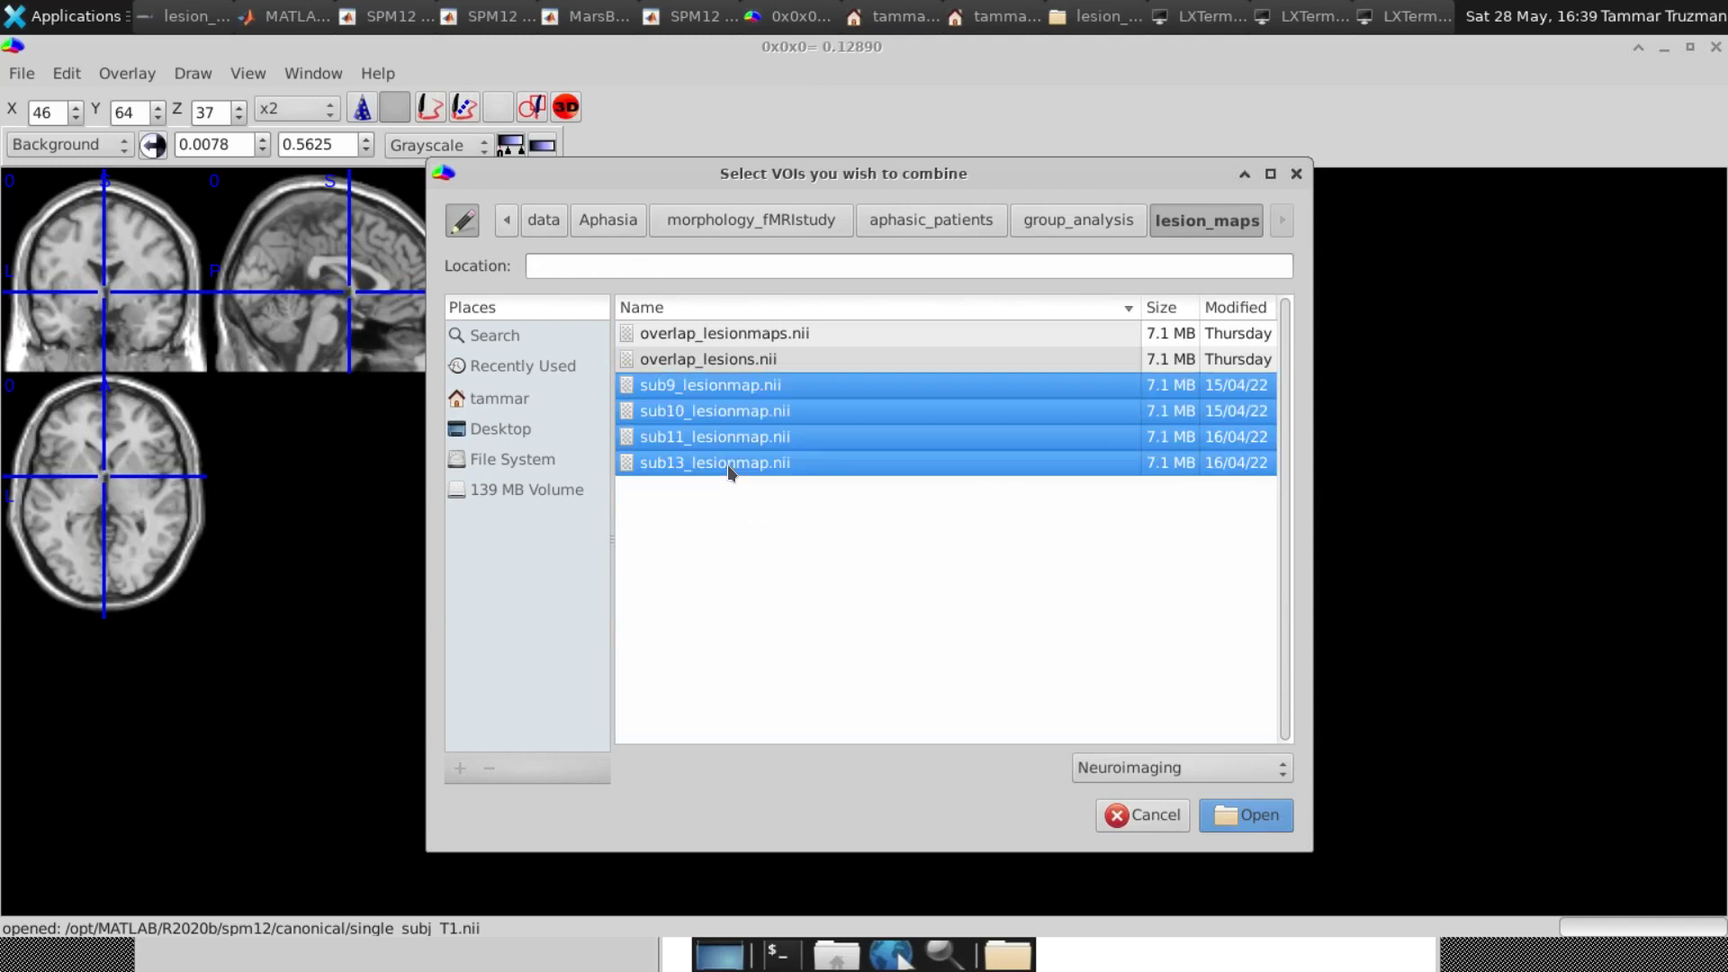
{"action": "left_click", "coordinate": [1250, 808]}
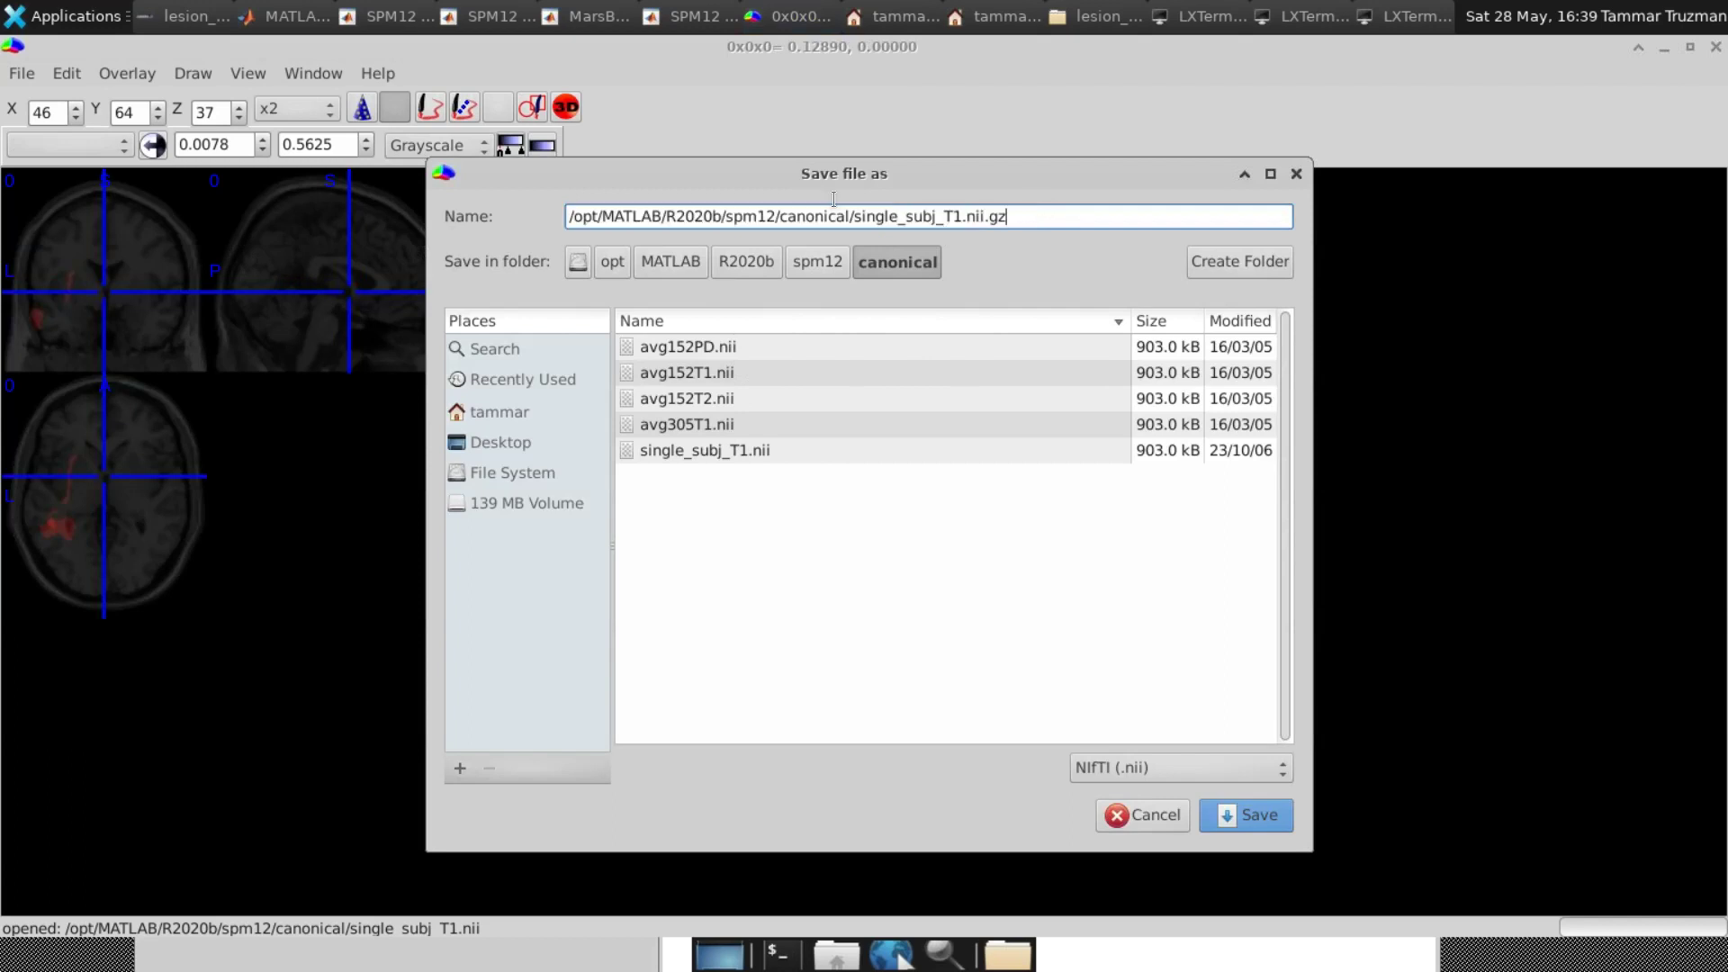
Point the save dialog at data/Aphasia/morphology_fMRIstudy/aphasic_patients/group_analysis/lesion_maps.
{"action": "left_click_drag", "start_coordinate": [1034, 216], "coordinate": [519, 204]}
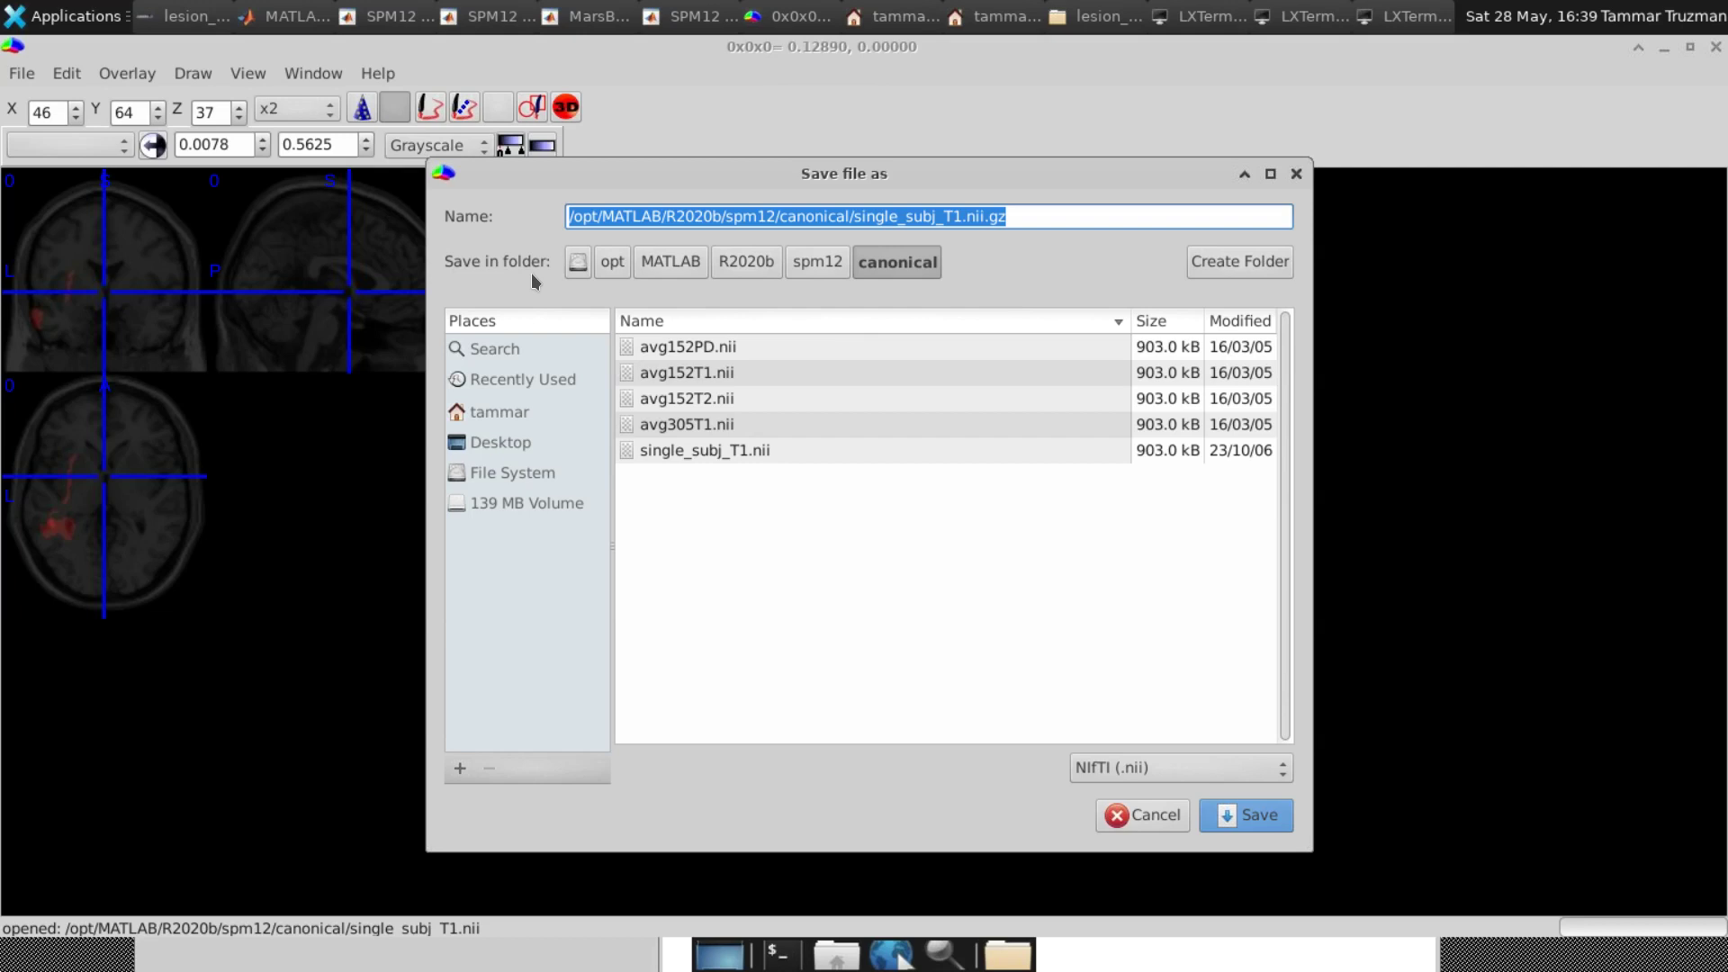
{"action": "type", "text": "all"}
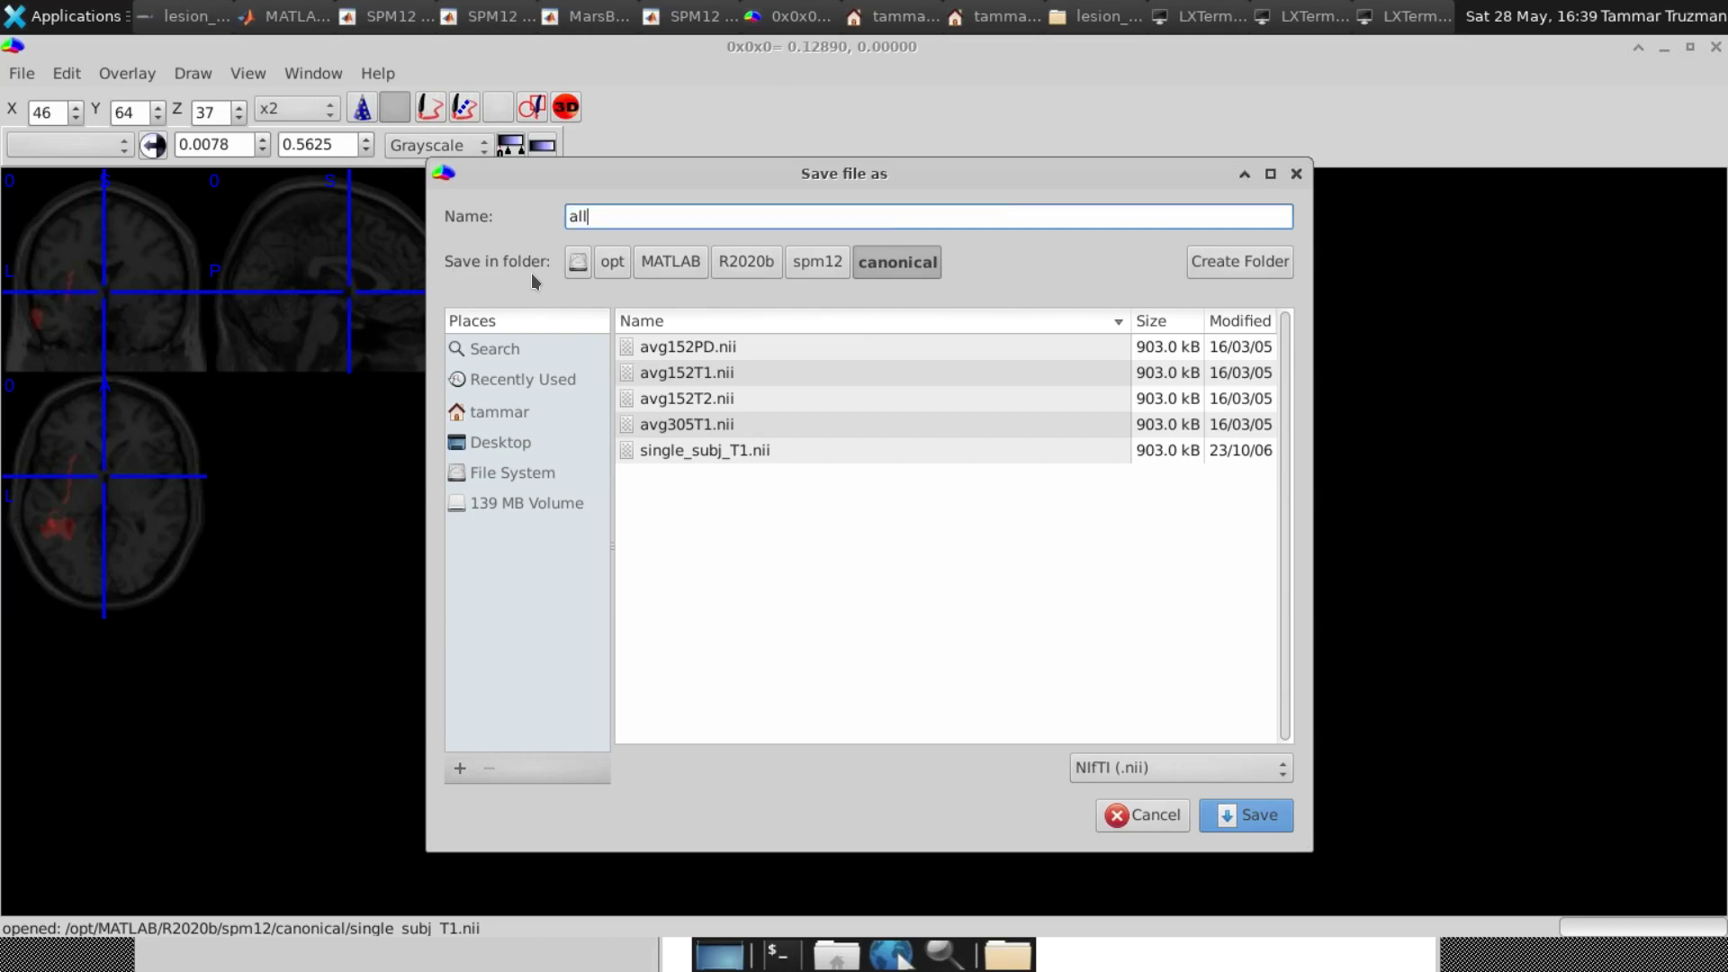
{"action": "type", "text": "subs_lesionmap"}
{"action": "left_click", "coordinate": [578, 265]}
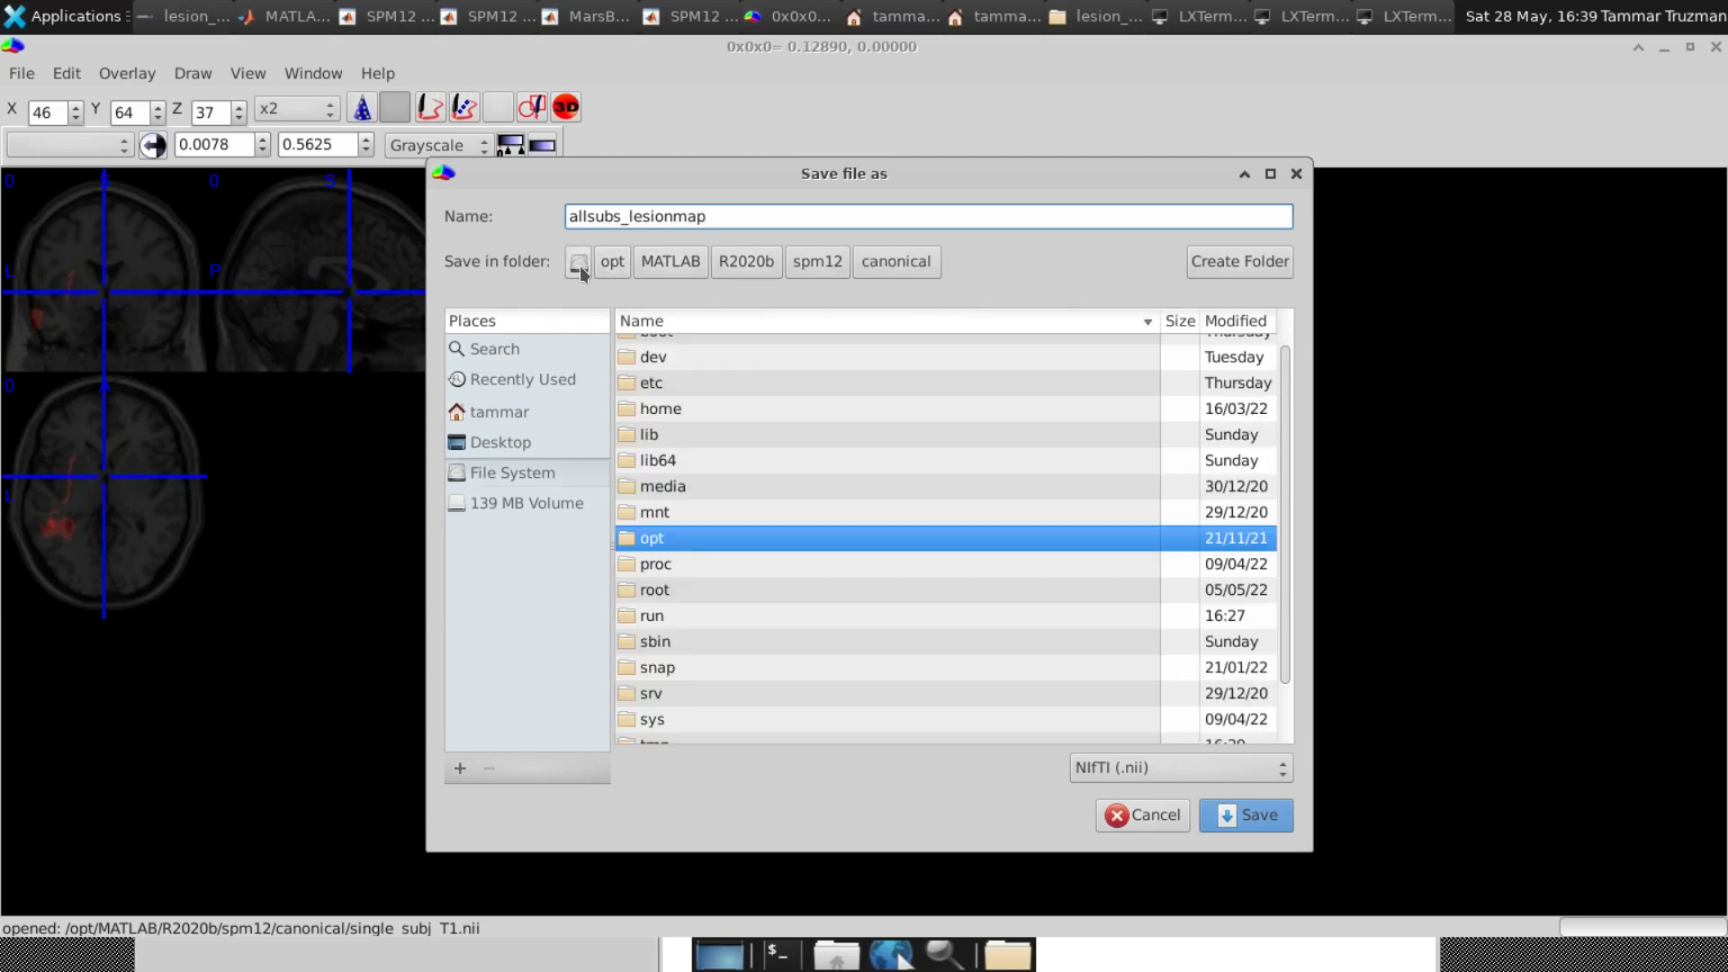
{"action": "double_click", "coordinate": [691, 407]}
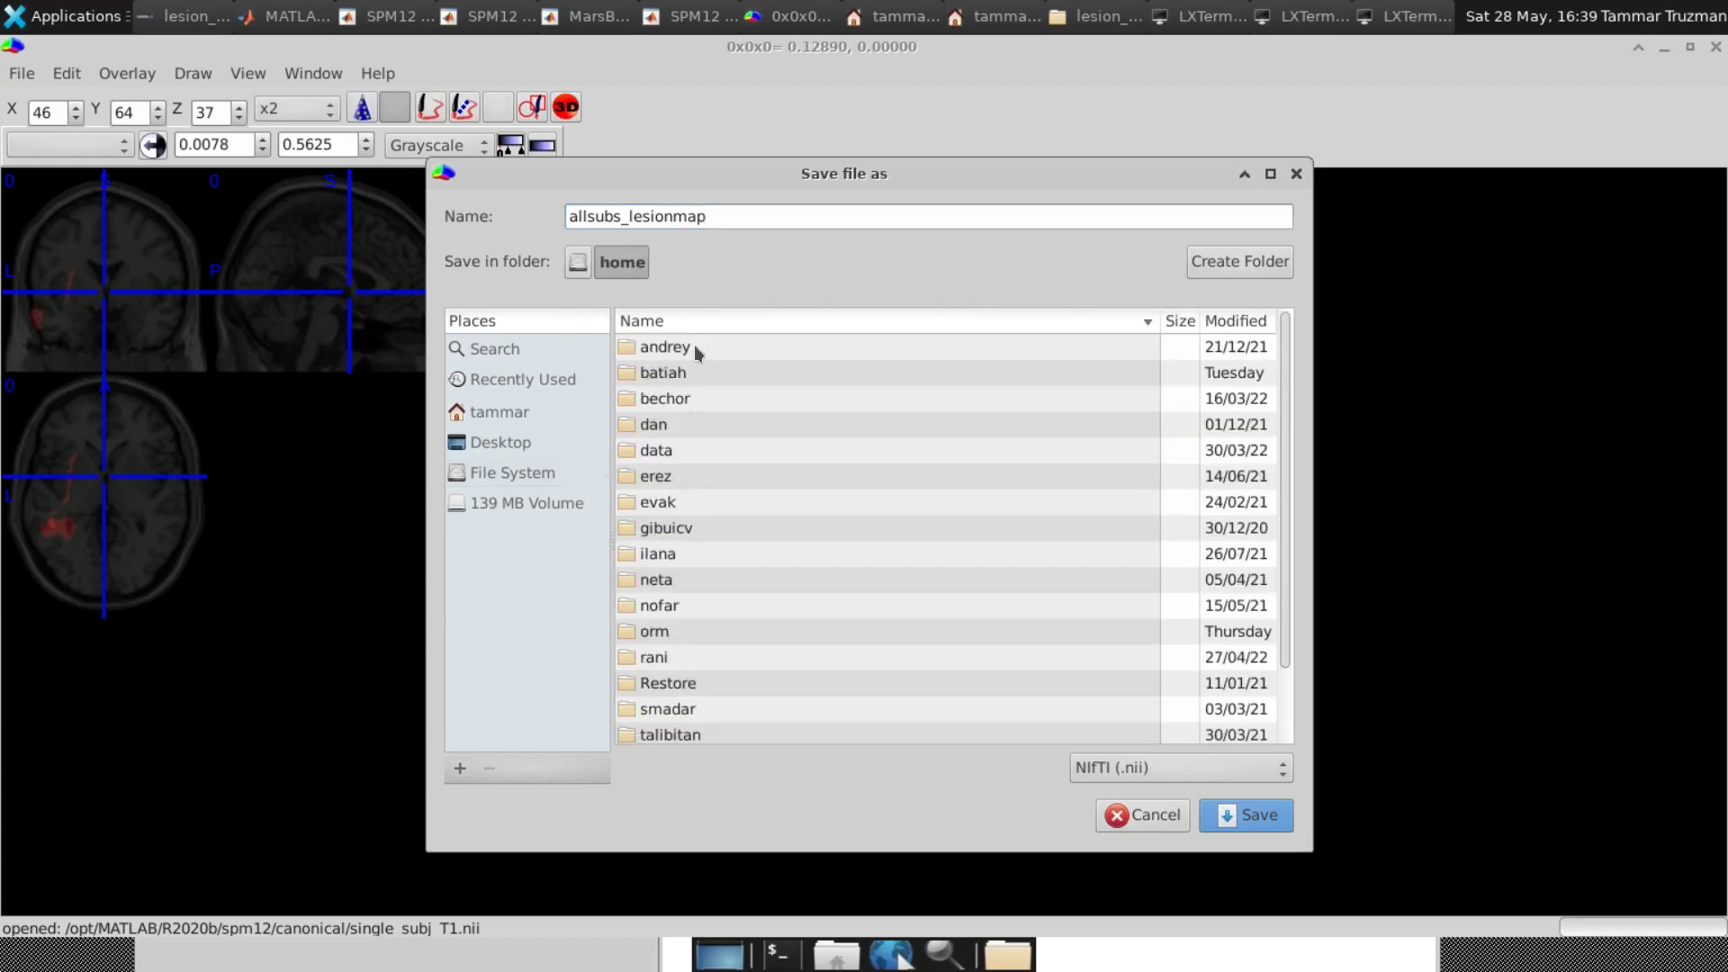
{"action": "double_click", "coordinate": [686, 450]}
{"action": "double_click", "coordinate": [691, 348]}
{"action": "left_click", "coordinate": [741, 372]}
{"action": "double_click", "coordinate": [742, 373]}
{"action": "double_click", "coordinate": [716, 348]}
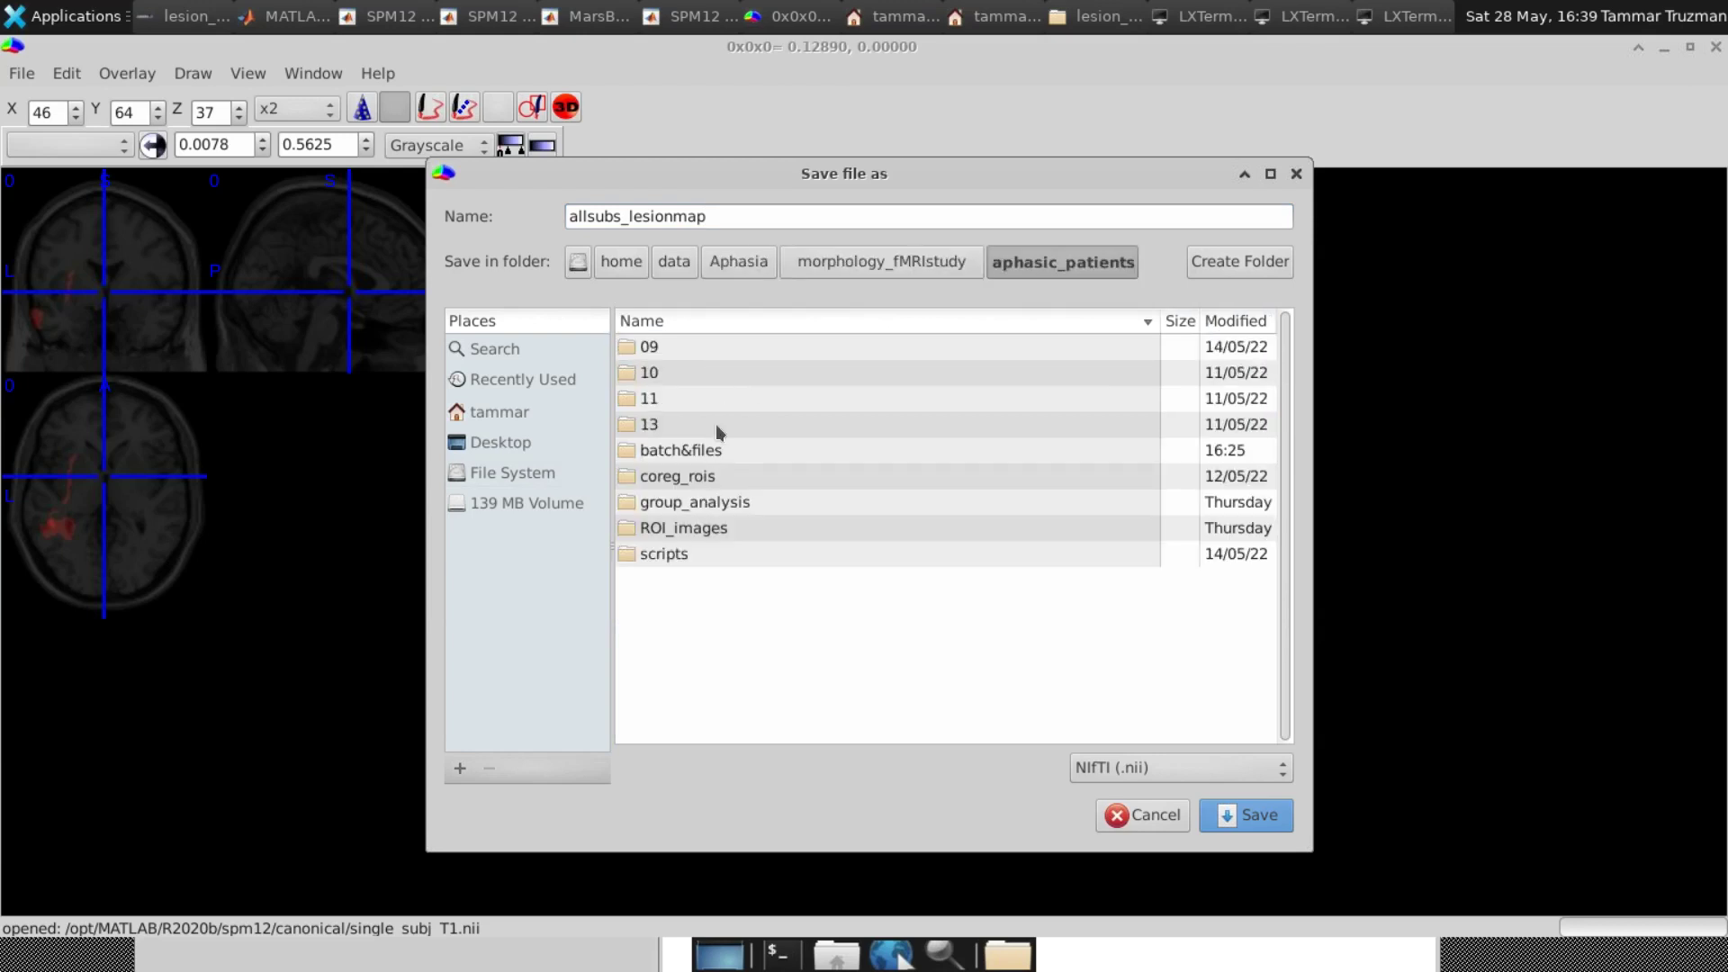
{"action": "double_click", "coordinate": [748, 500]}
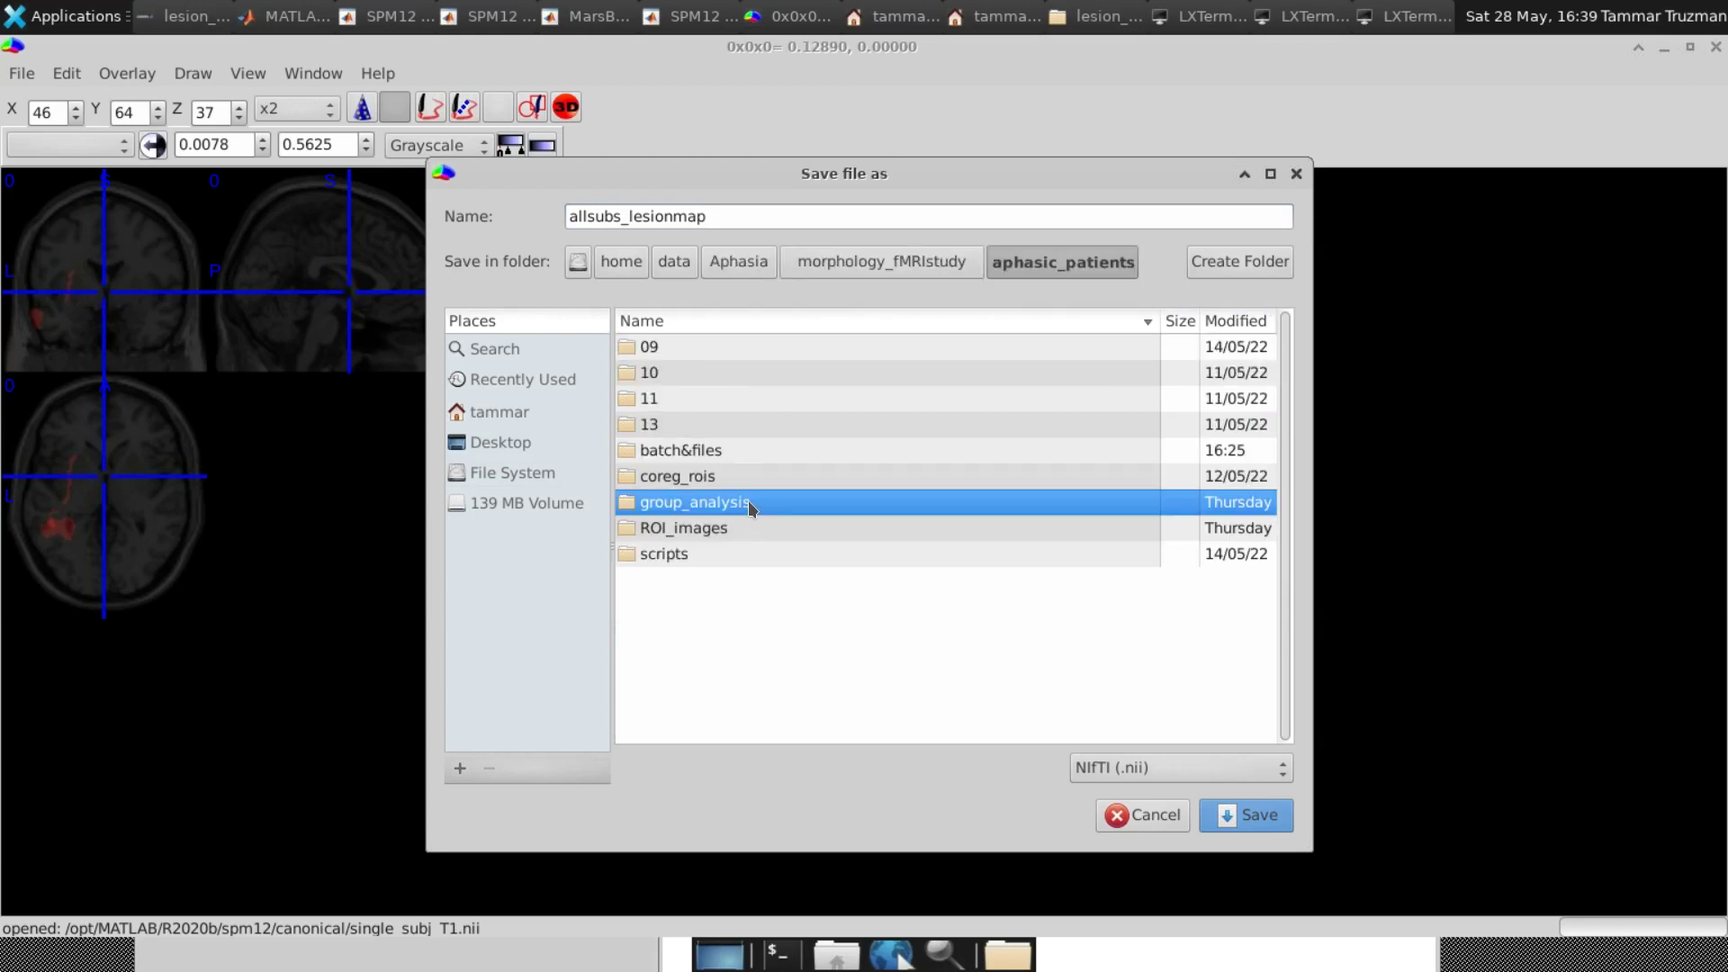
{"action": "double_click", "coordinate": [717, 402]}
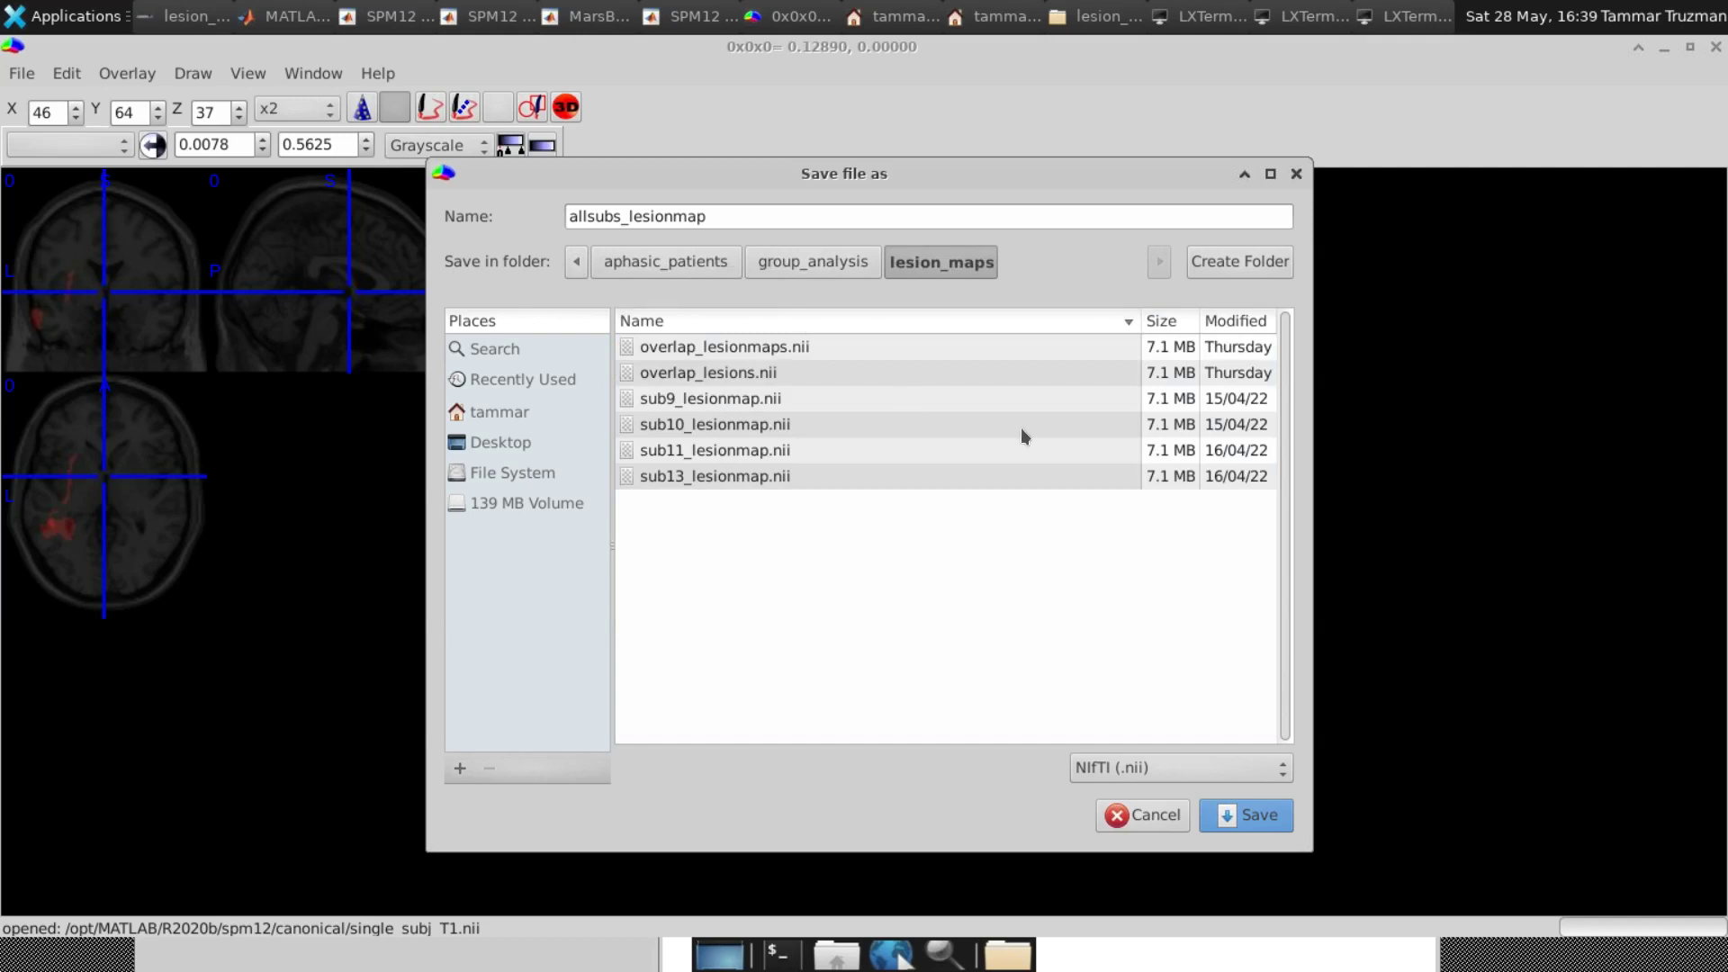
Name the overlap image overlap_lesionmaps and save it.
{"action": "triple_click", "coordinate": [729, 215]}
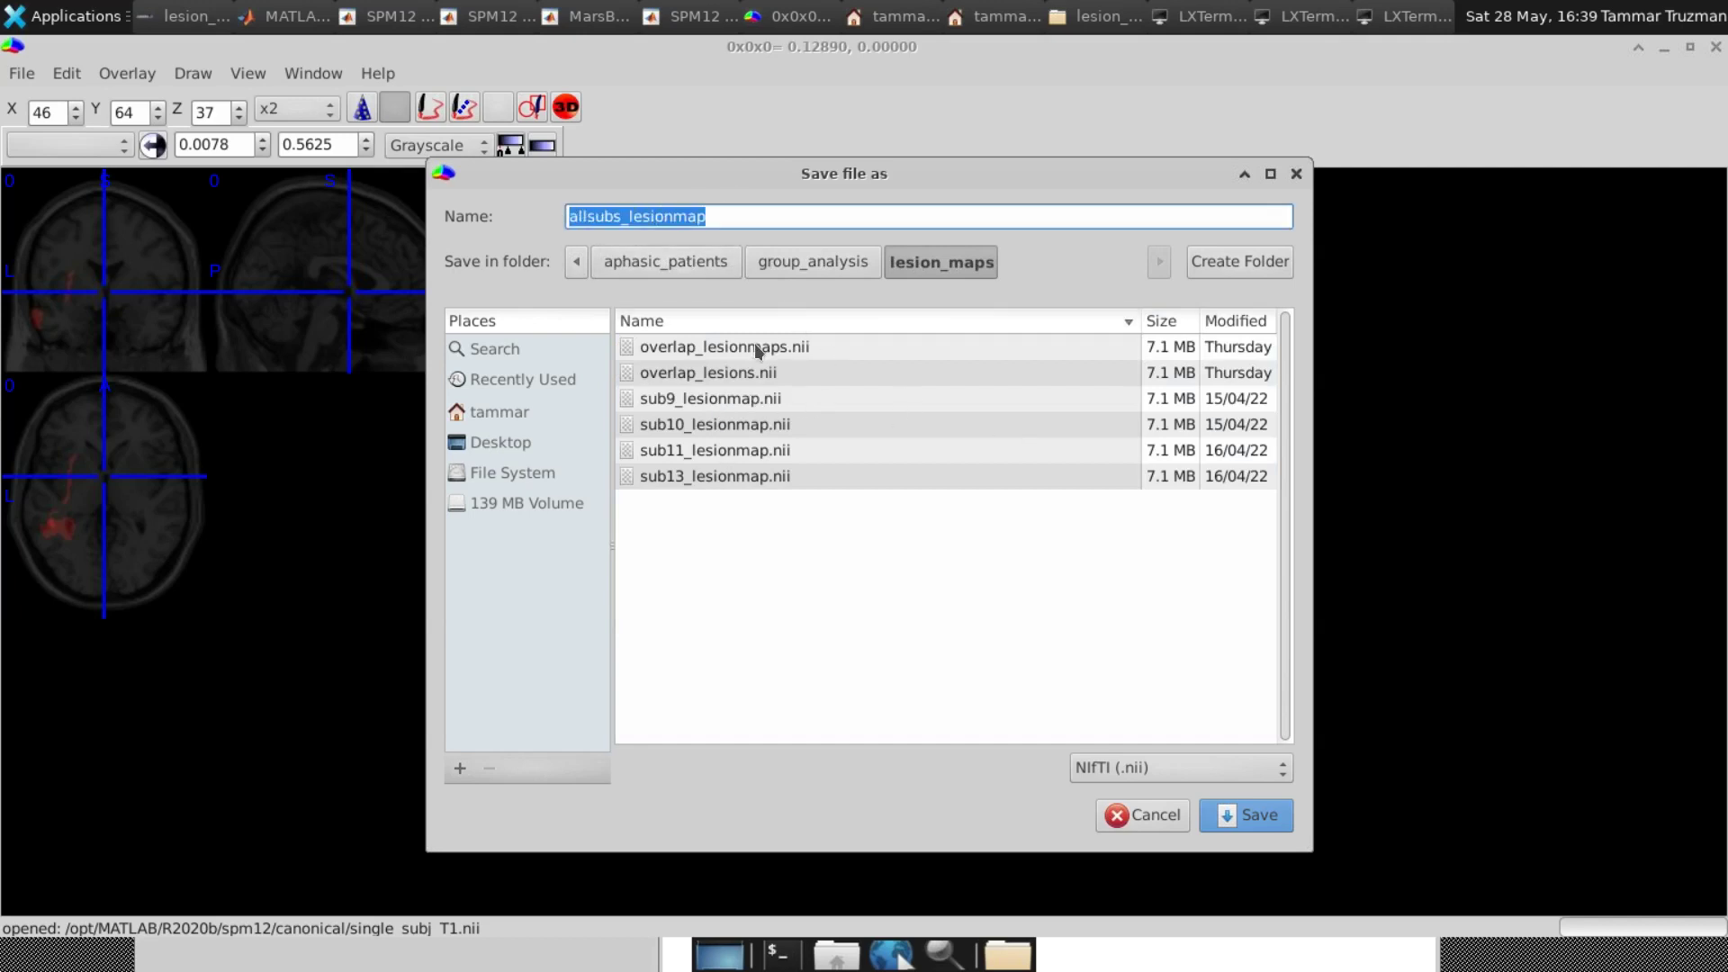
{"action": "type", "text": "overlap"}
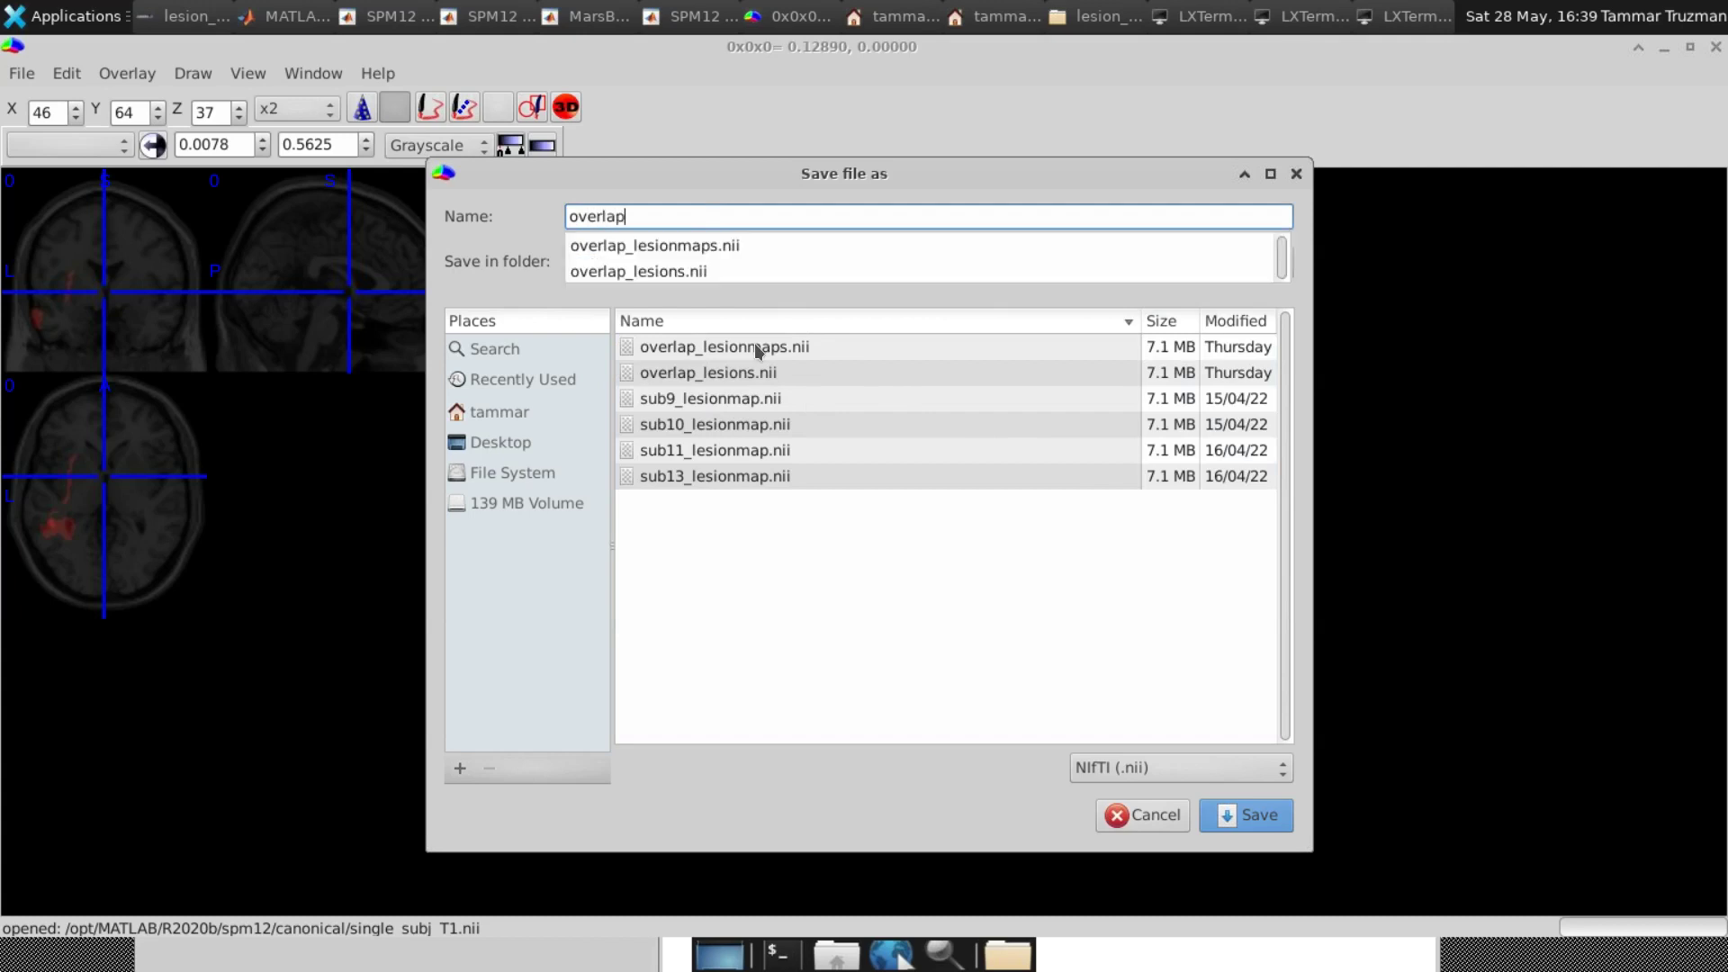
{"action": "type", "text": "_lesionmaps"}
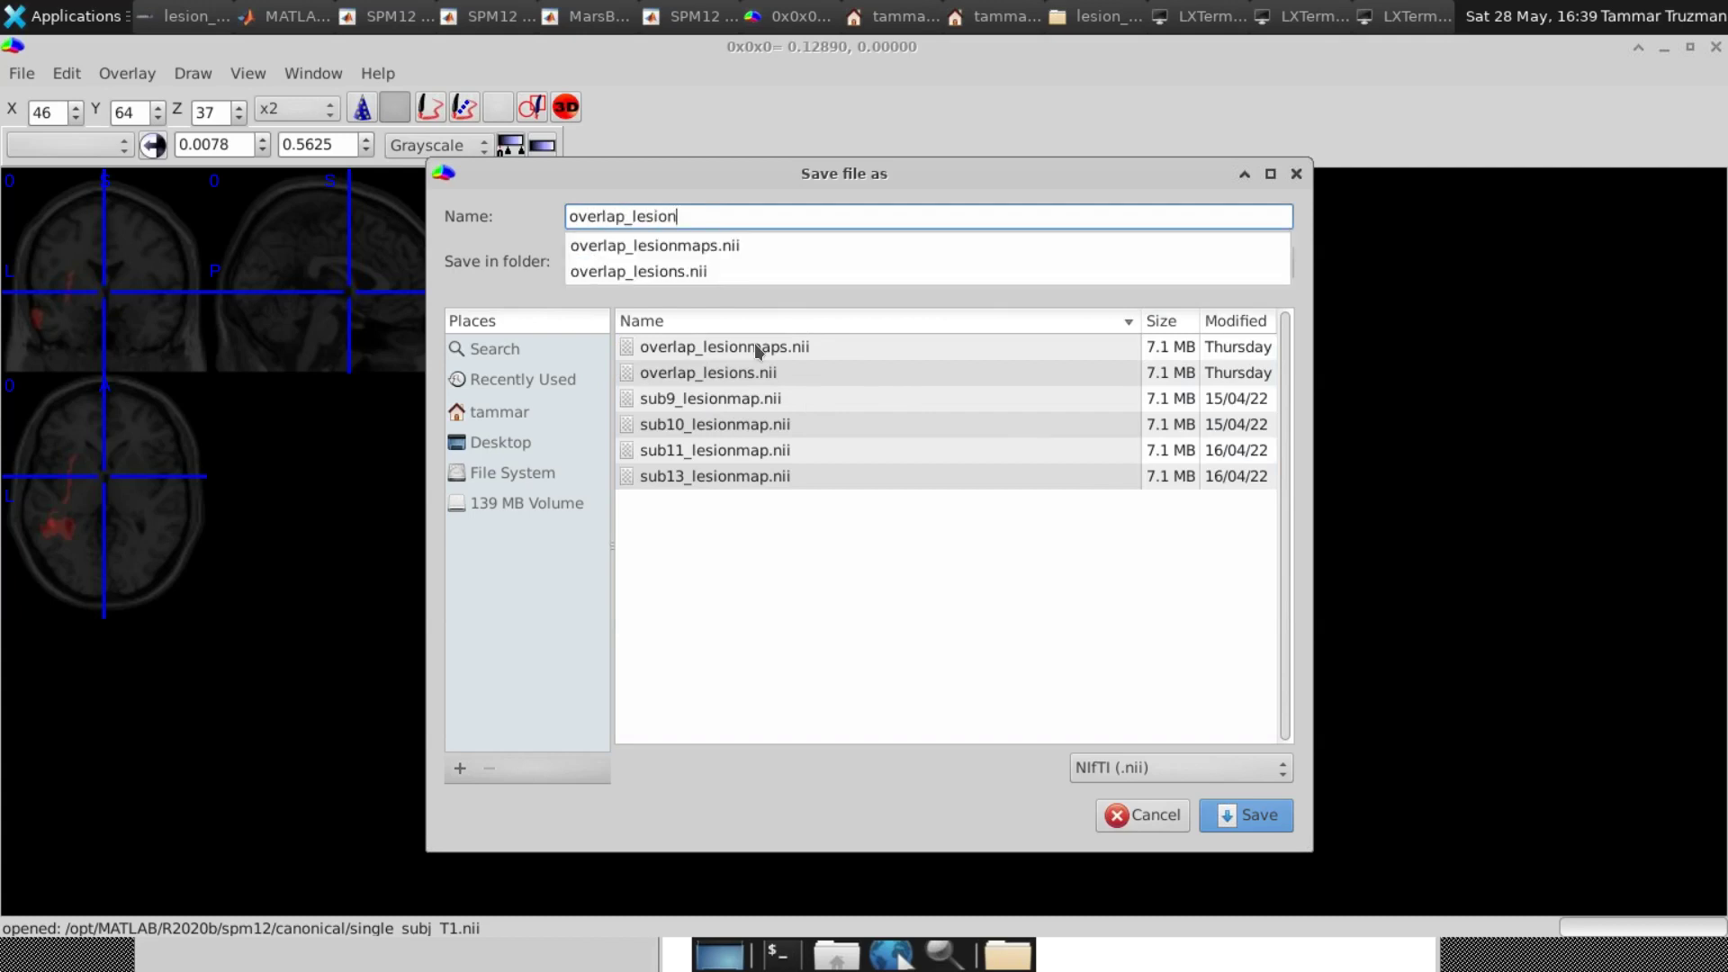
{"action": "left_click", "coordinate": [1135, 812]}
{"action": "left_click", "coordinate": [1136, 813]}
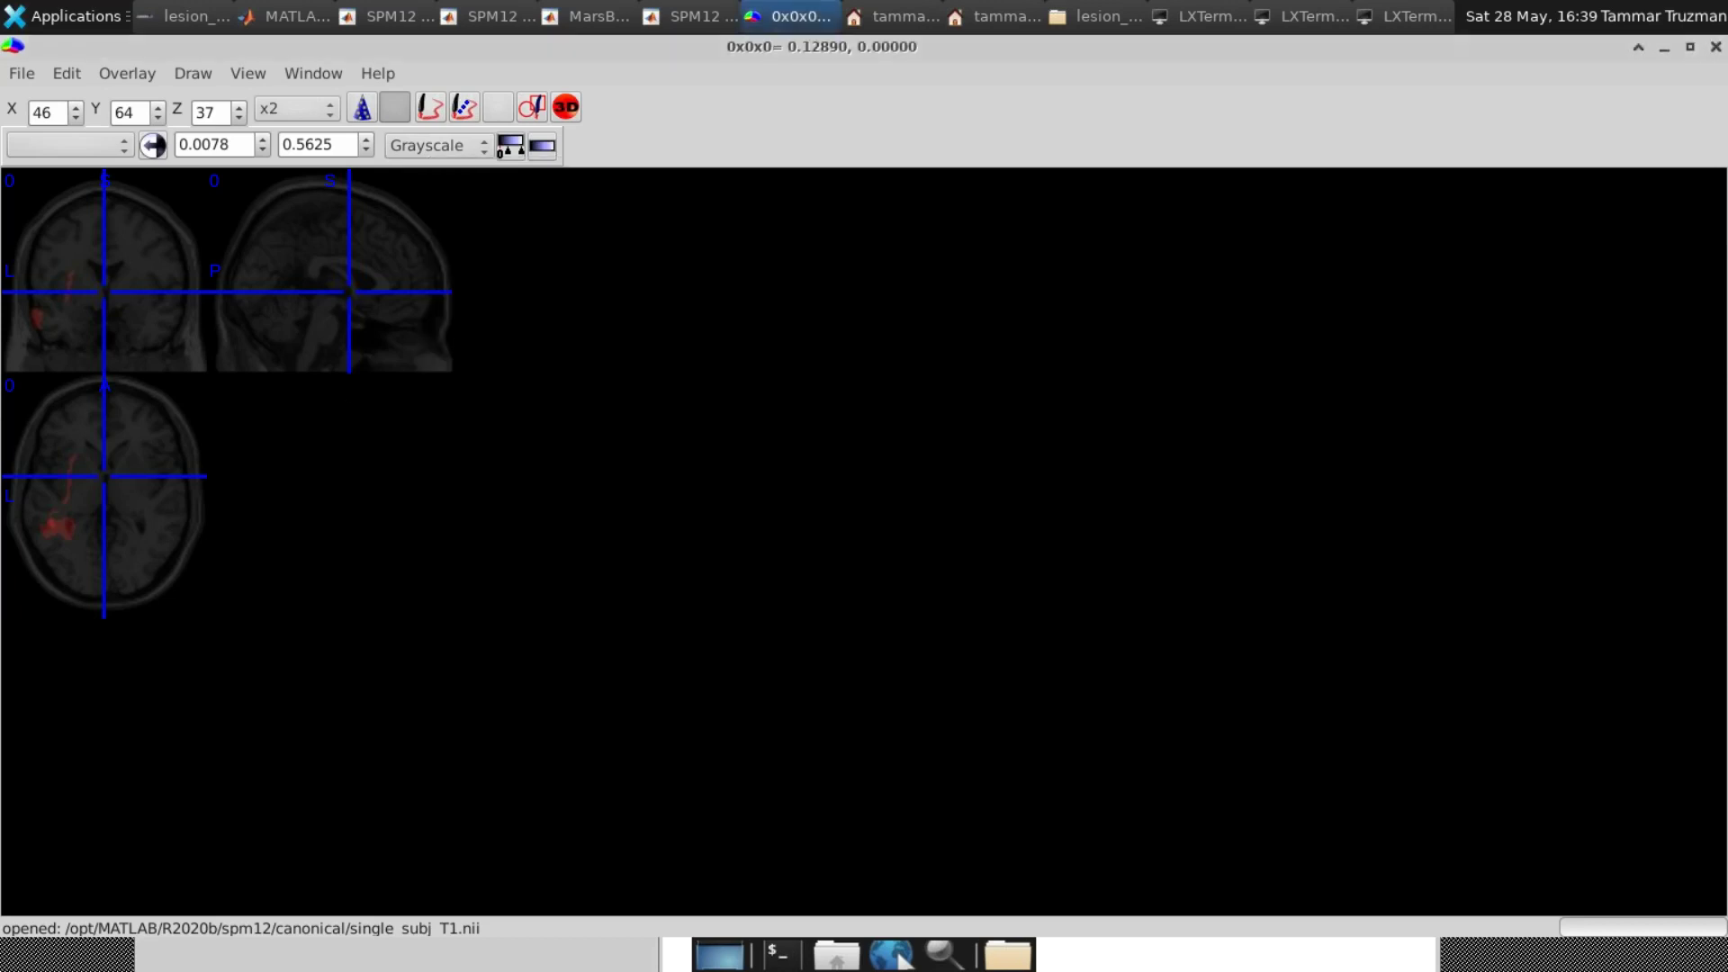
{"action": "left_click", "coordinate": [191, 75]}
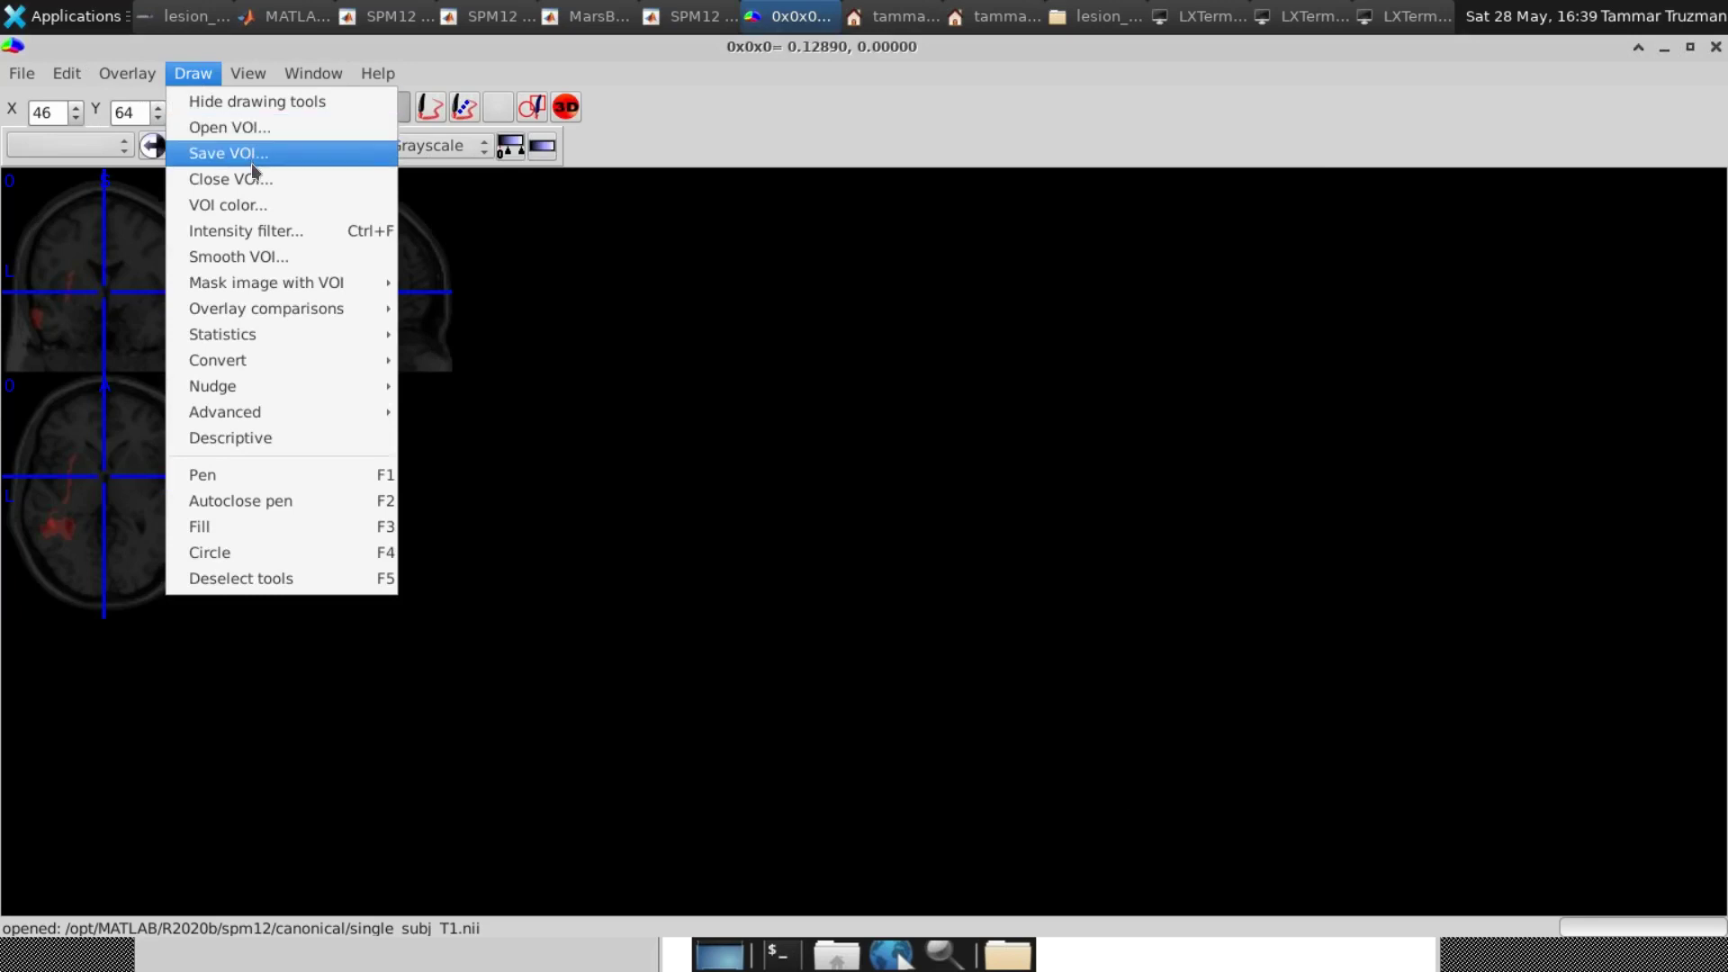
Close the drawn VOI and all overlays, then add overlap_lesionmaps.nii as an overlay.
{"action": "left_click", "coordinate": [207, 173]}
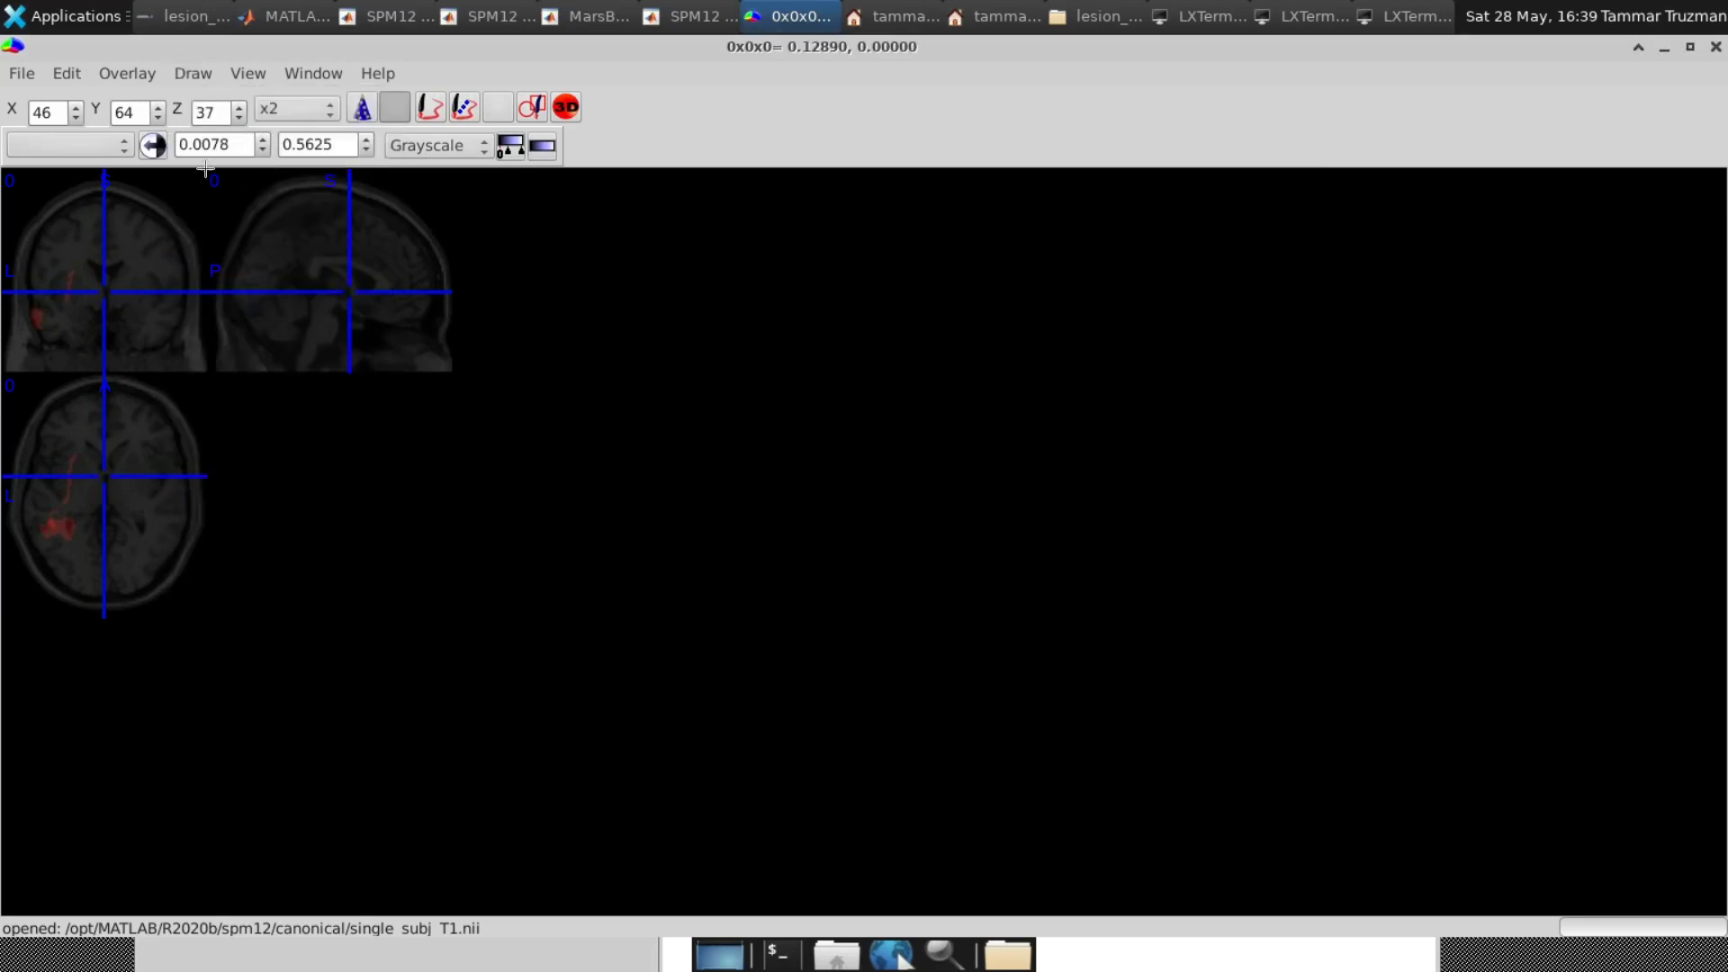
{"action": "left_click", "coordinate": [135, 69]}
{"action": "left_click", "coordinate": [151, 128]}
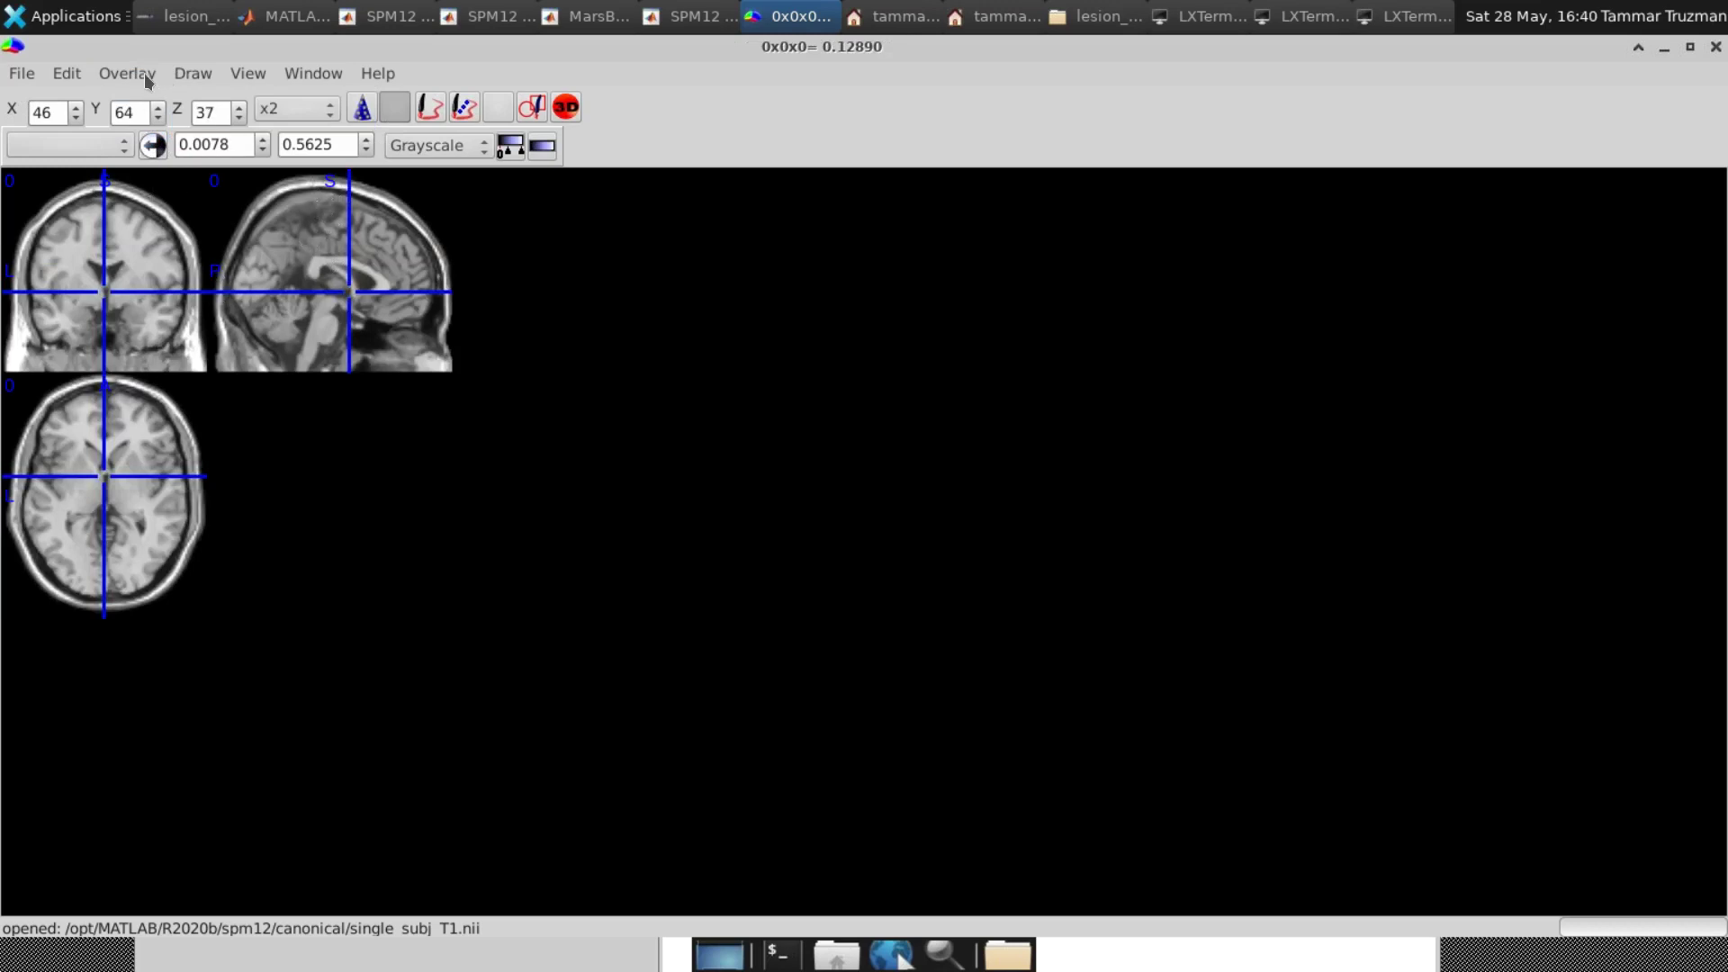
{"action": "left_click", "coordinate": [216, 74]}
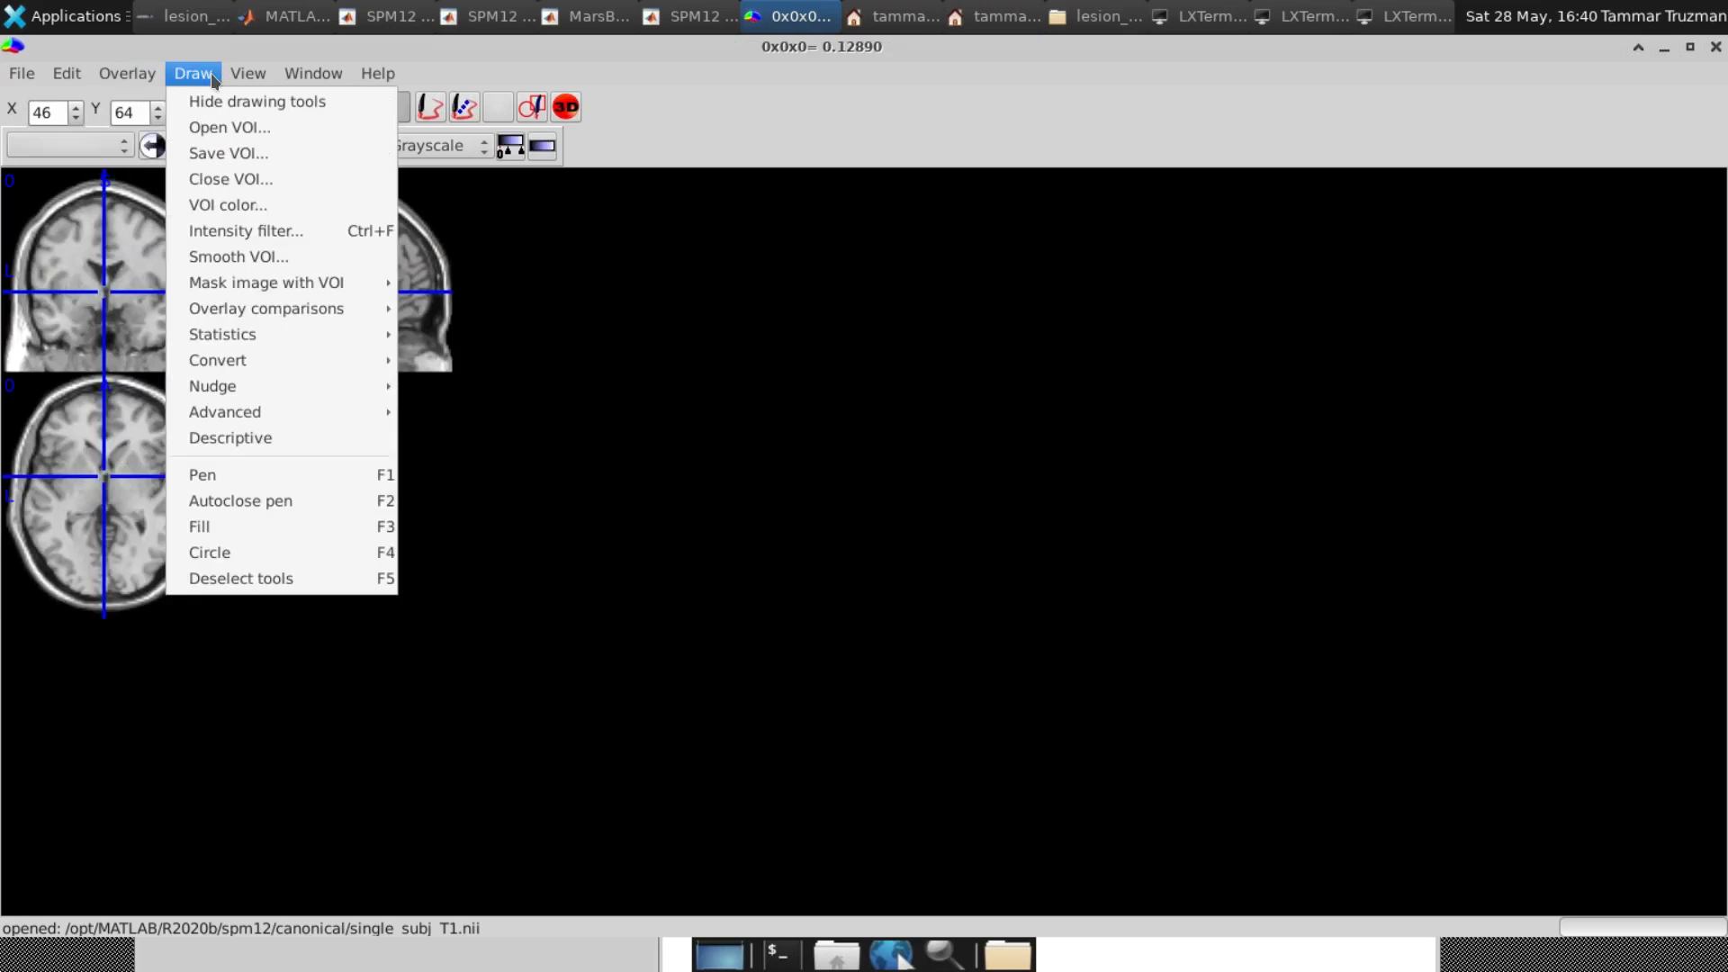
{"action": "mouse_move", "coordinate": [126, 73]}
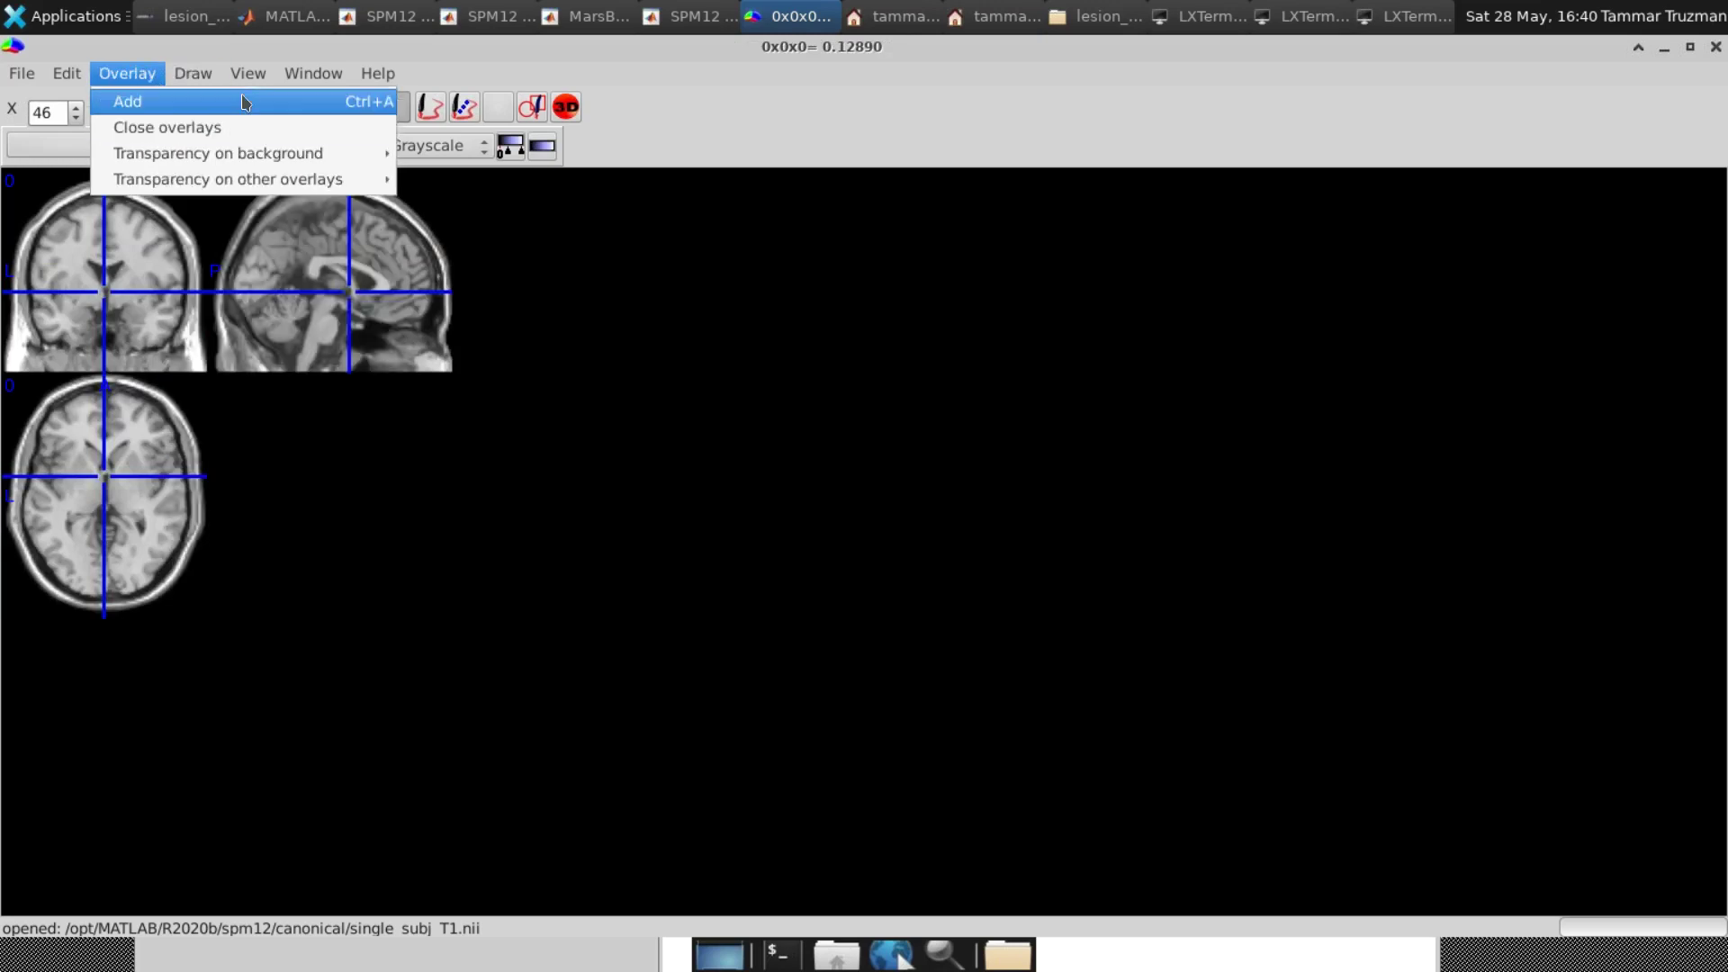
{"action": "left_click", "coordinate": [135, 101]}
{"action": "left_click", "coordinate": [771, 337]}
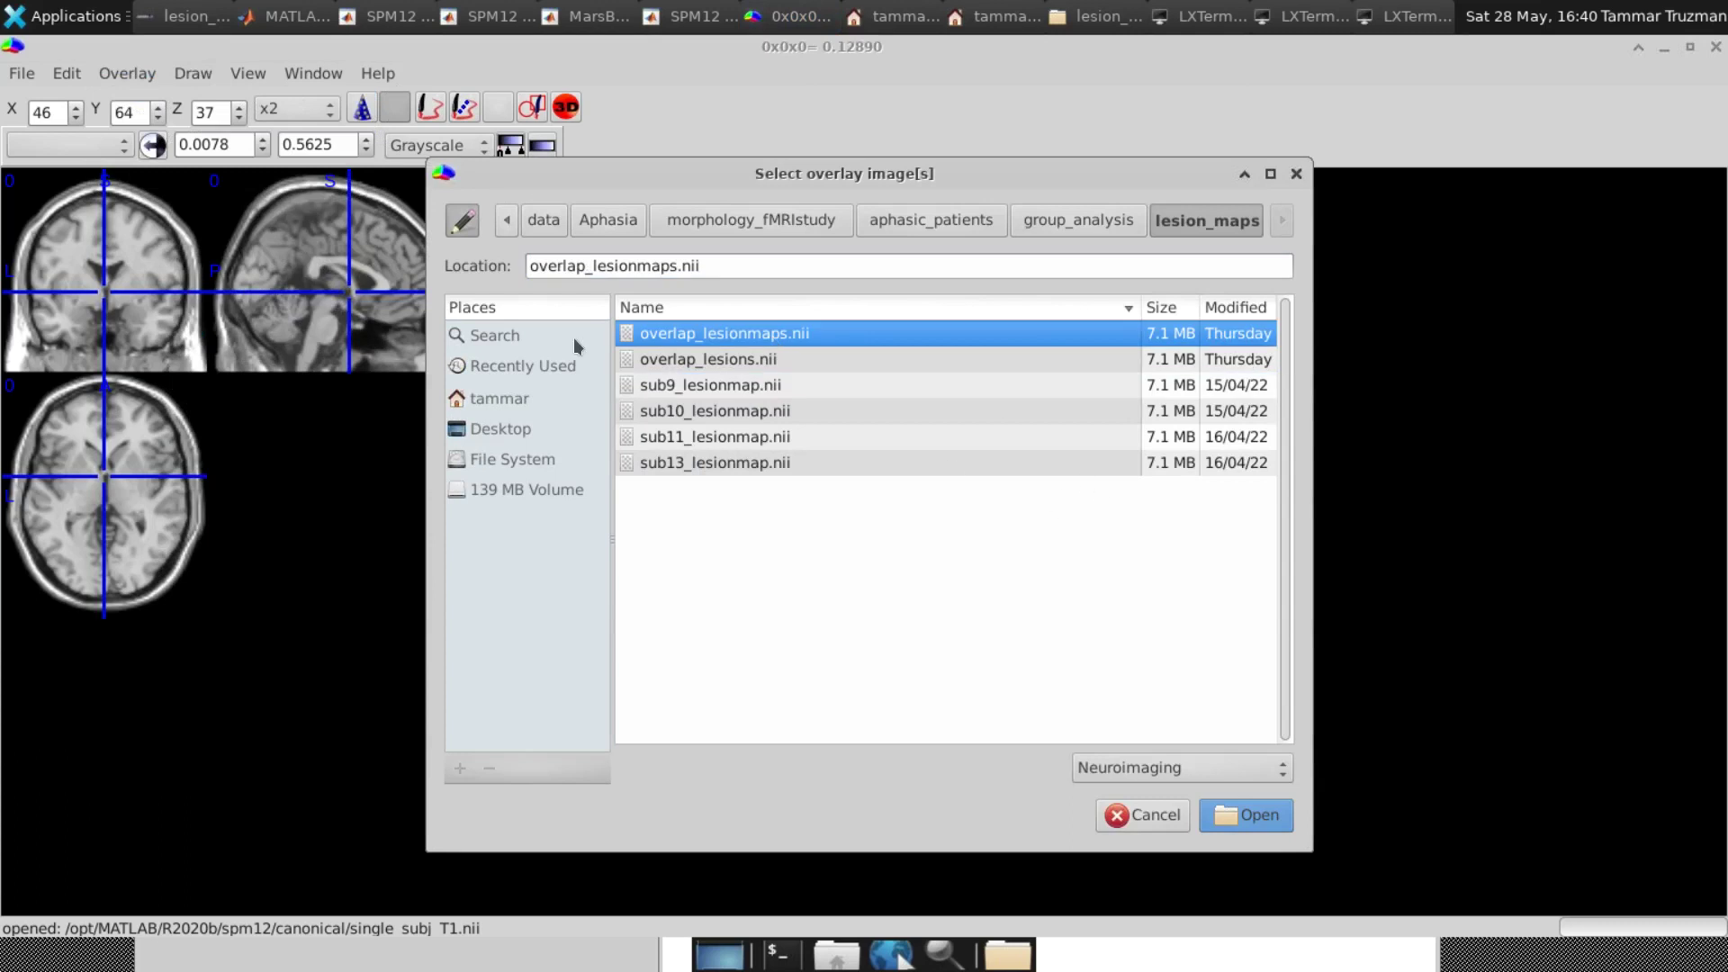
{"action": "left_click", "coordinate": [1267, 815]}
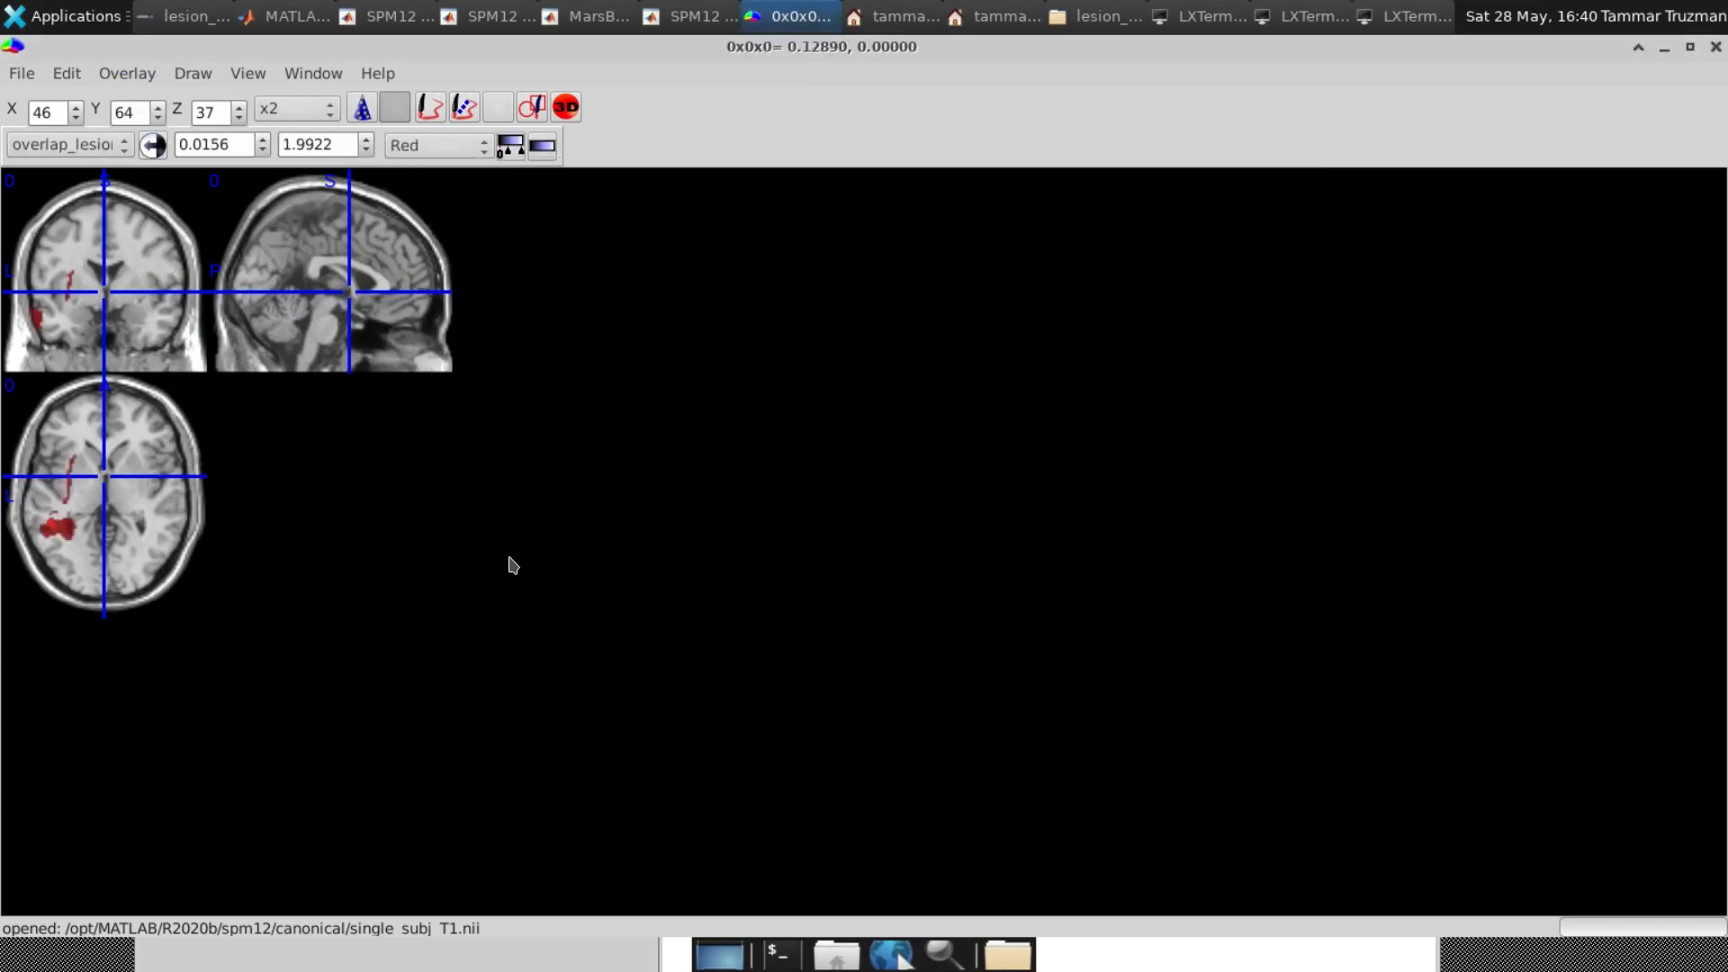
Position the crosshair in the largest part of the lesion in the coronal and sagittal slices.
{"action": "left_click", "coordinate": [33, 314]}
{"action": "left_click", "coordinate": [335, 317]}
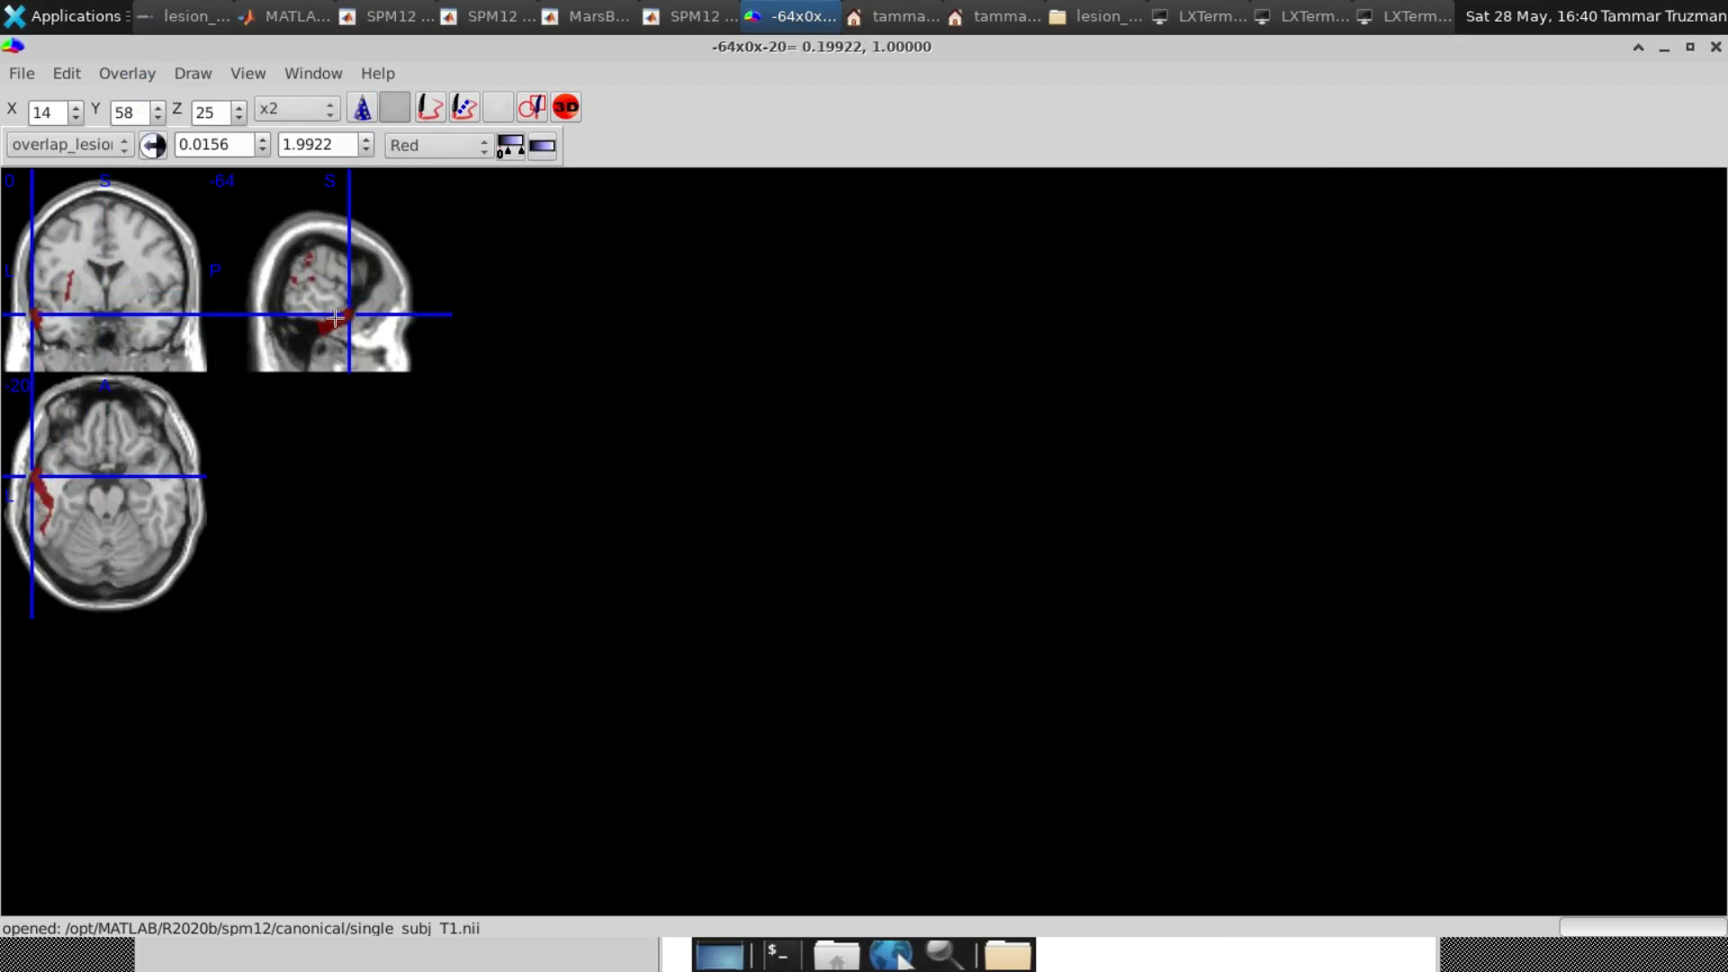
{"action": "left_click", "coordinate": [306, 258]}
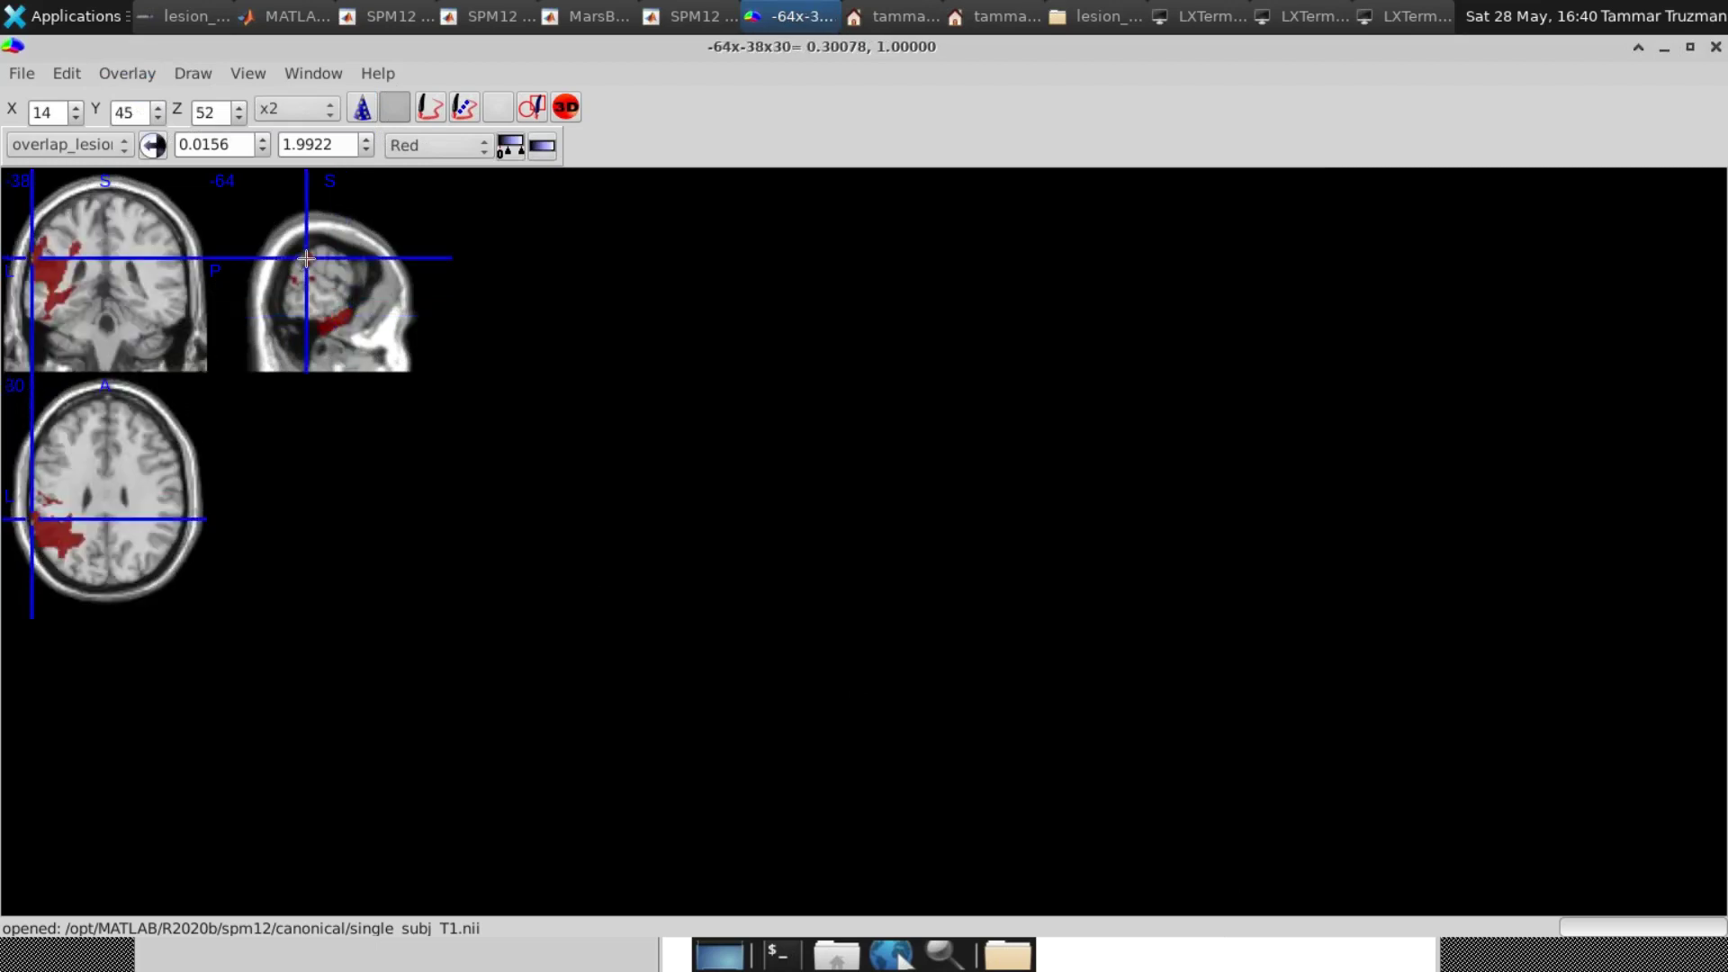
{"action": "left_click", "coordinate": [332, 321]}
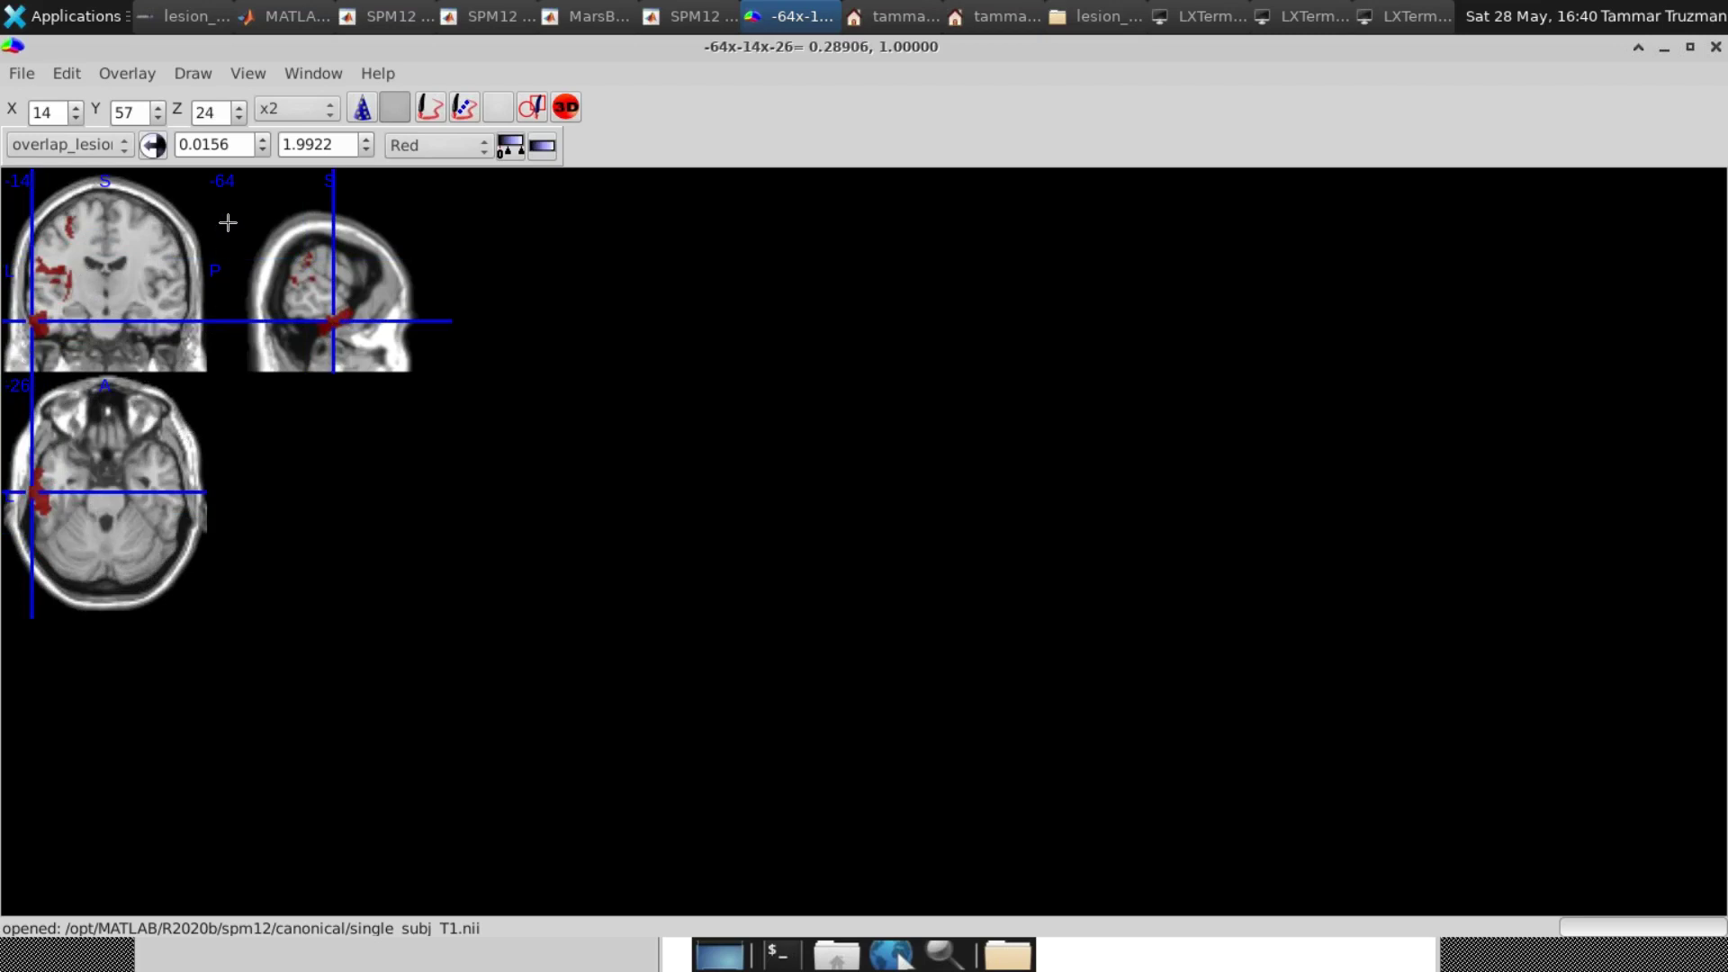
{"action": "left_click", "coordinate": [327, 296]}
{"action": "left_click", "coordinate": [321, 288]}
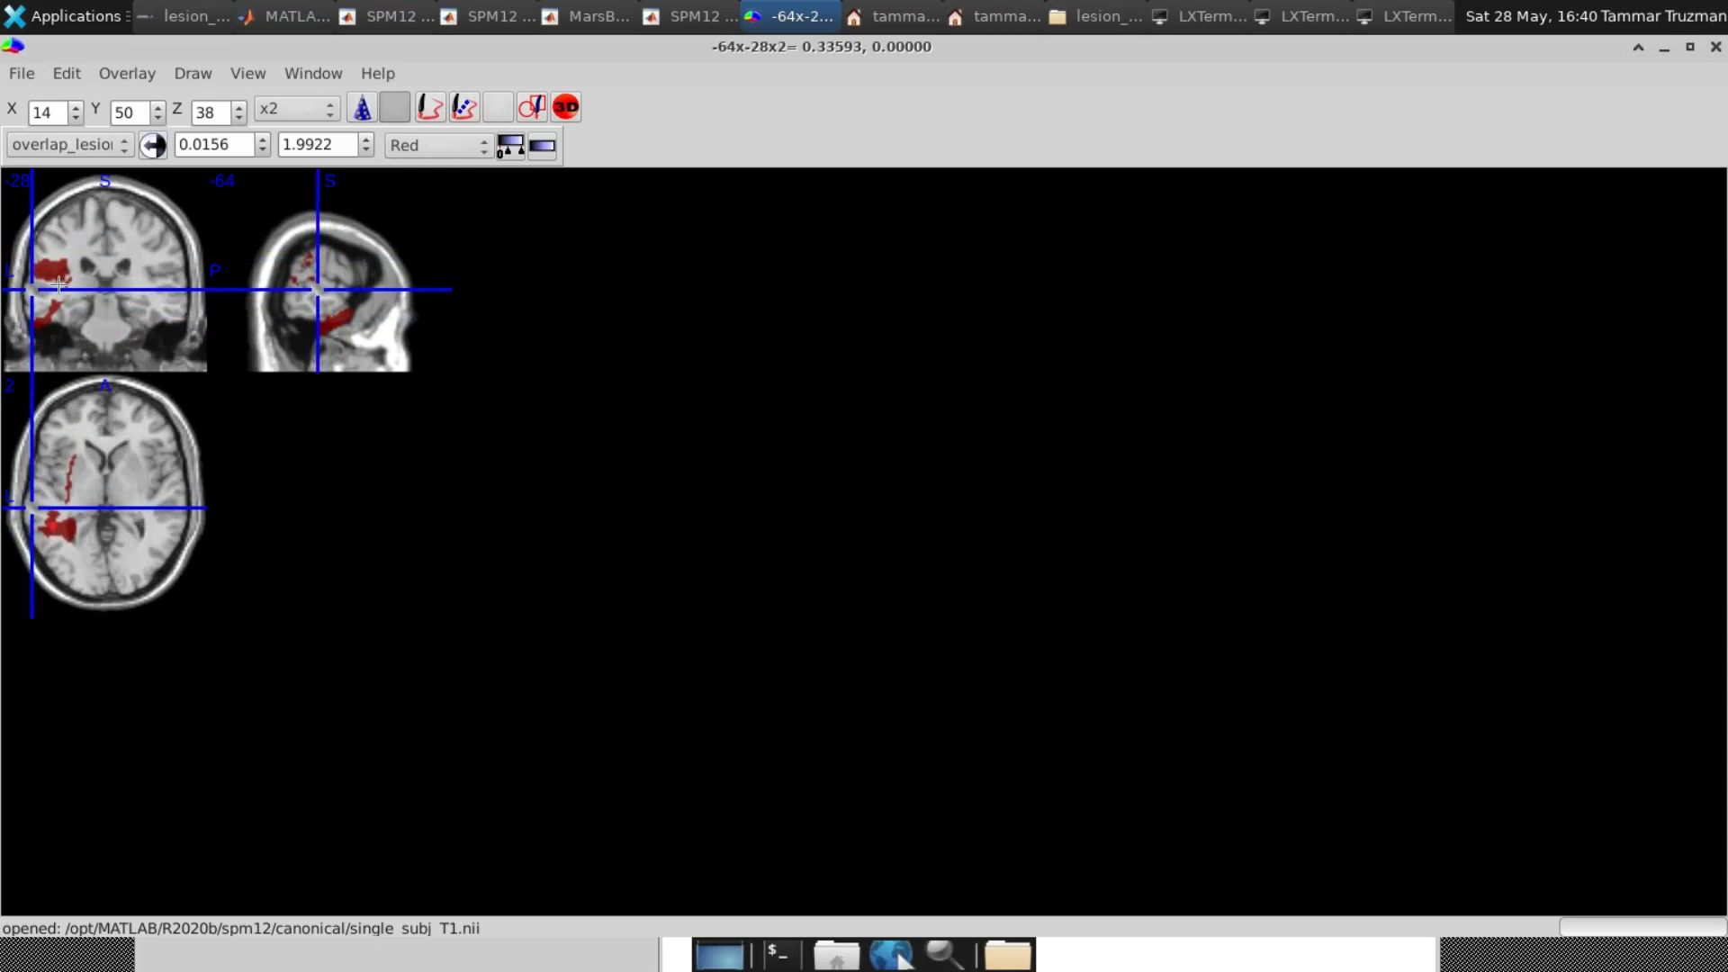
{"action": "left_click", "coordinate": [58, 284]}
{"action": "left_click", "coordinate": [58, 313]}
{"action": "left_click", "coordinate": [311, 253]}
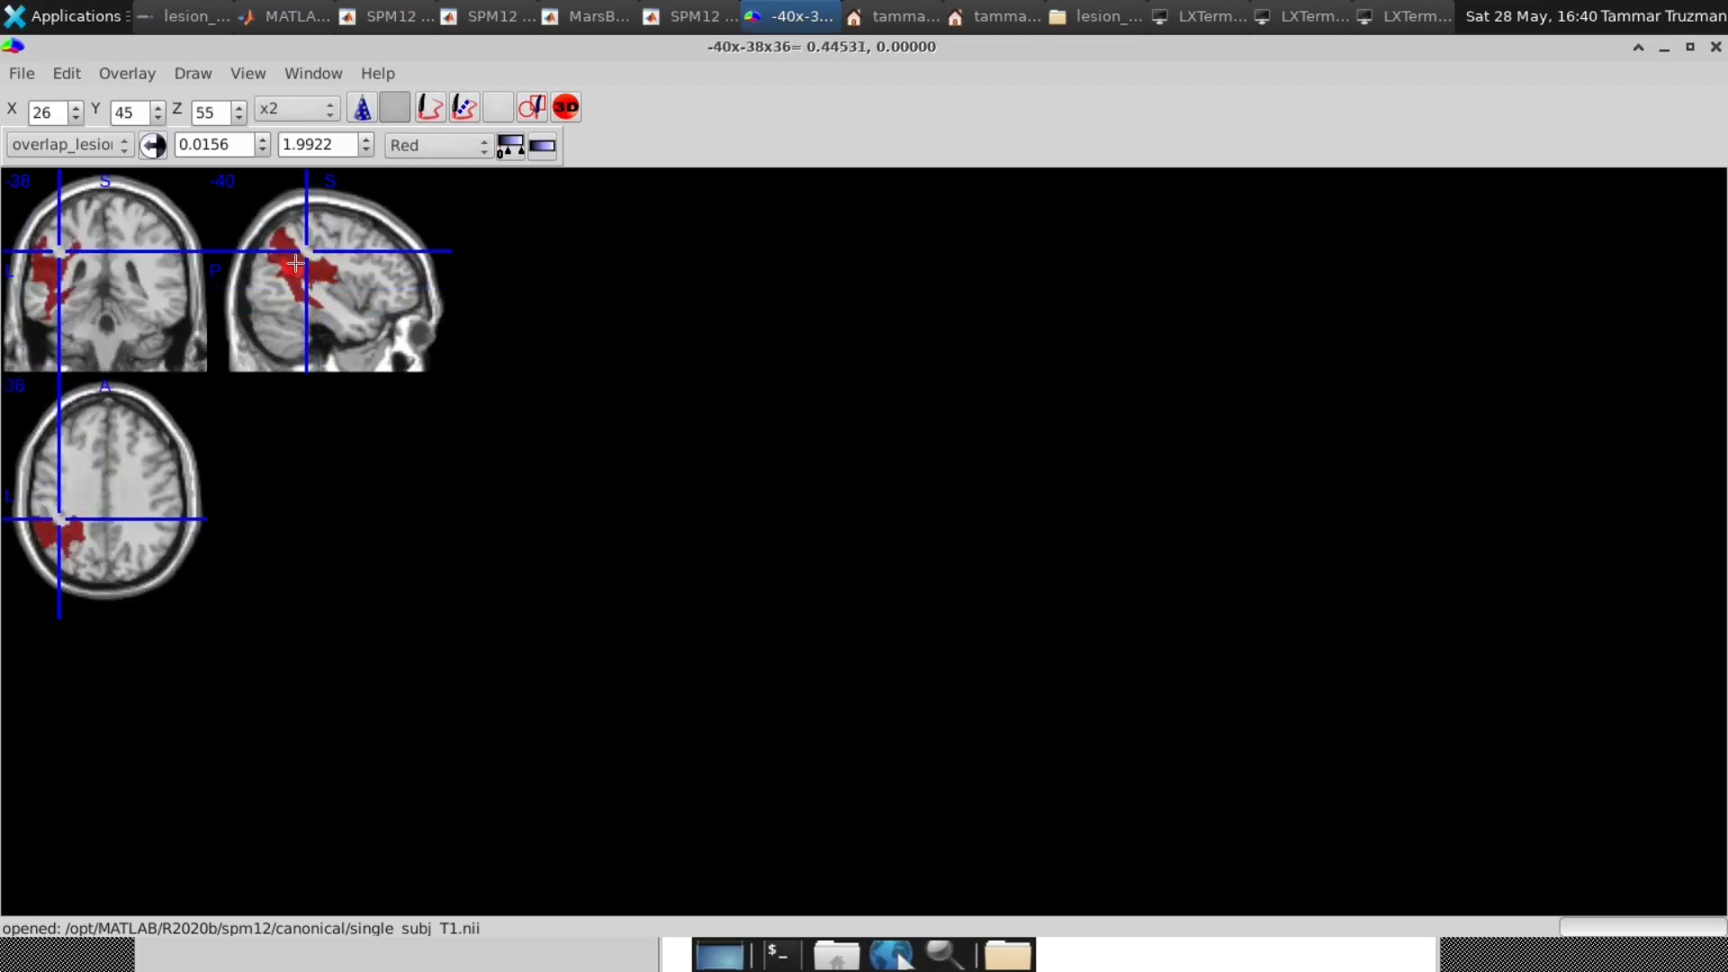
{"action": "left_click", "coordinate": [300, 268]}
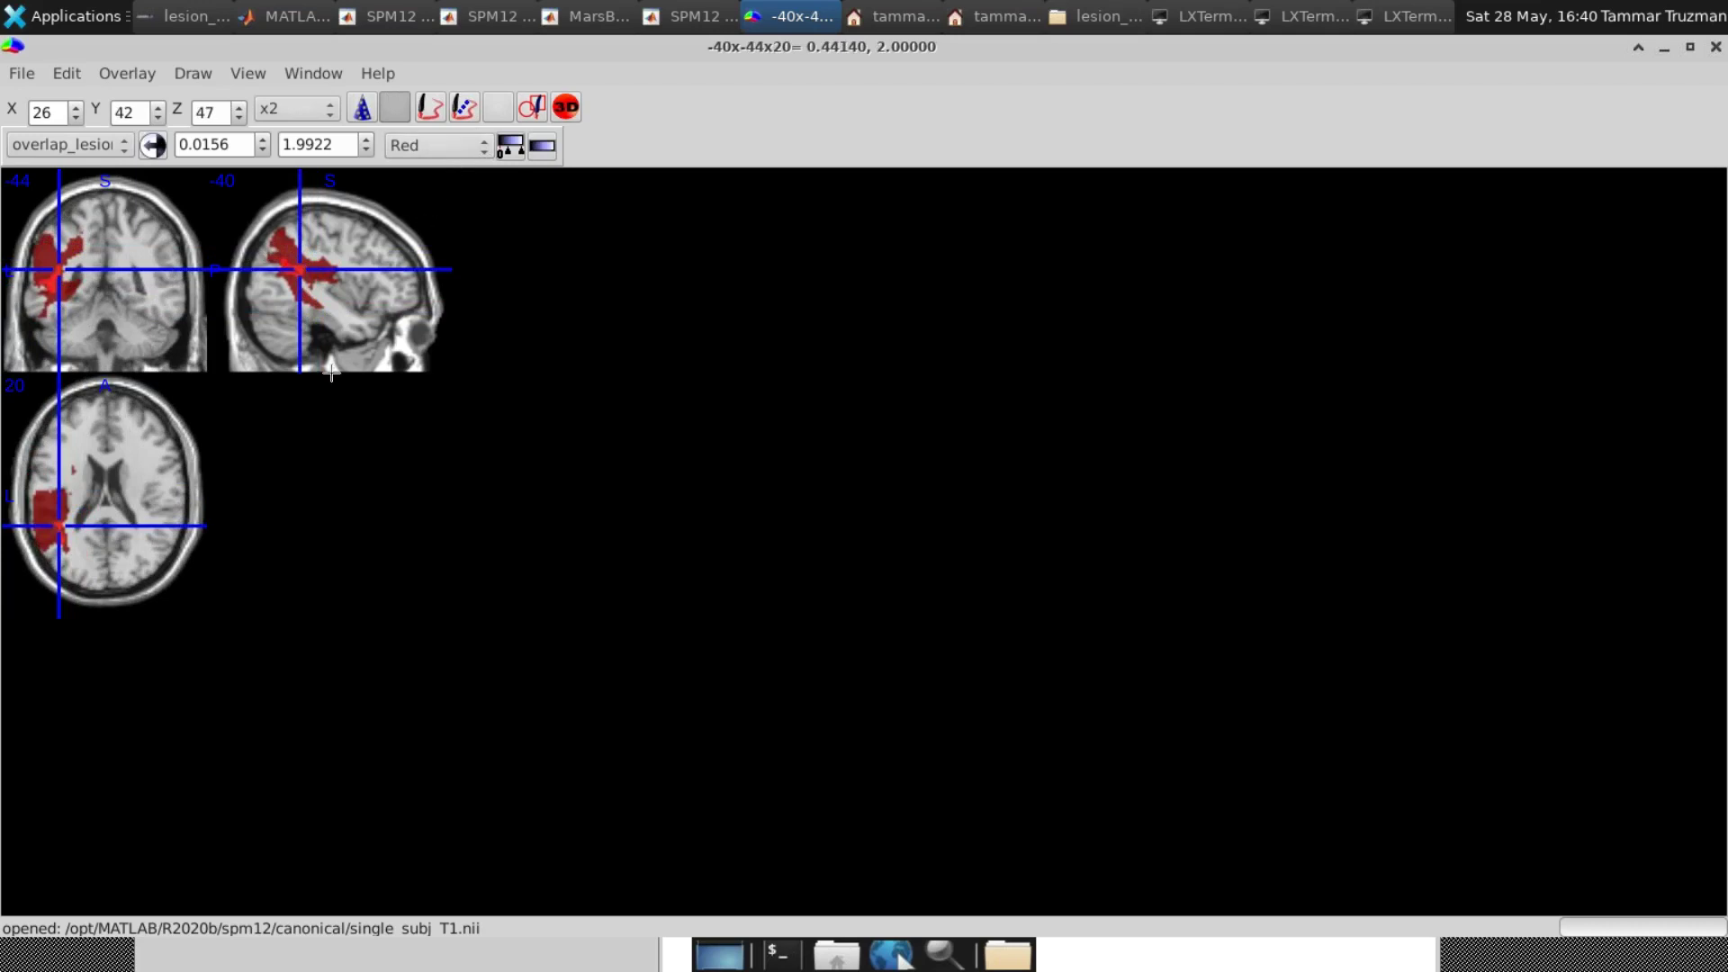
{"action": "left_click", "coordinate": [443, 144]}
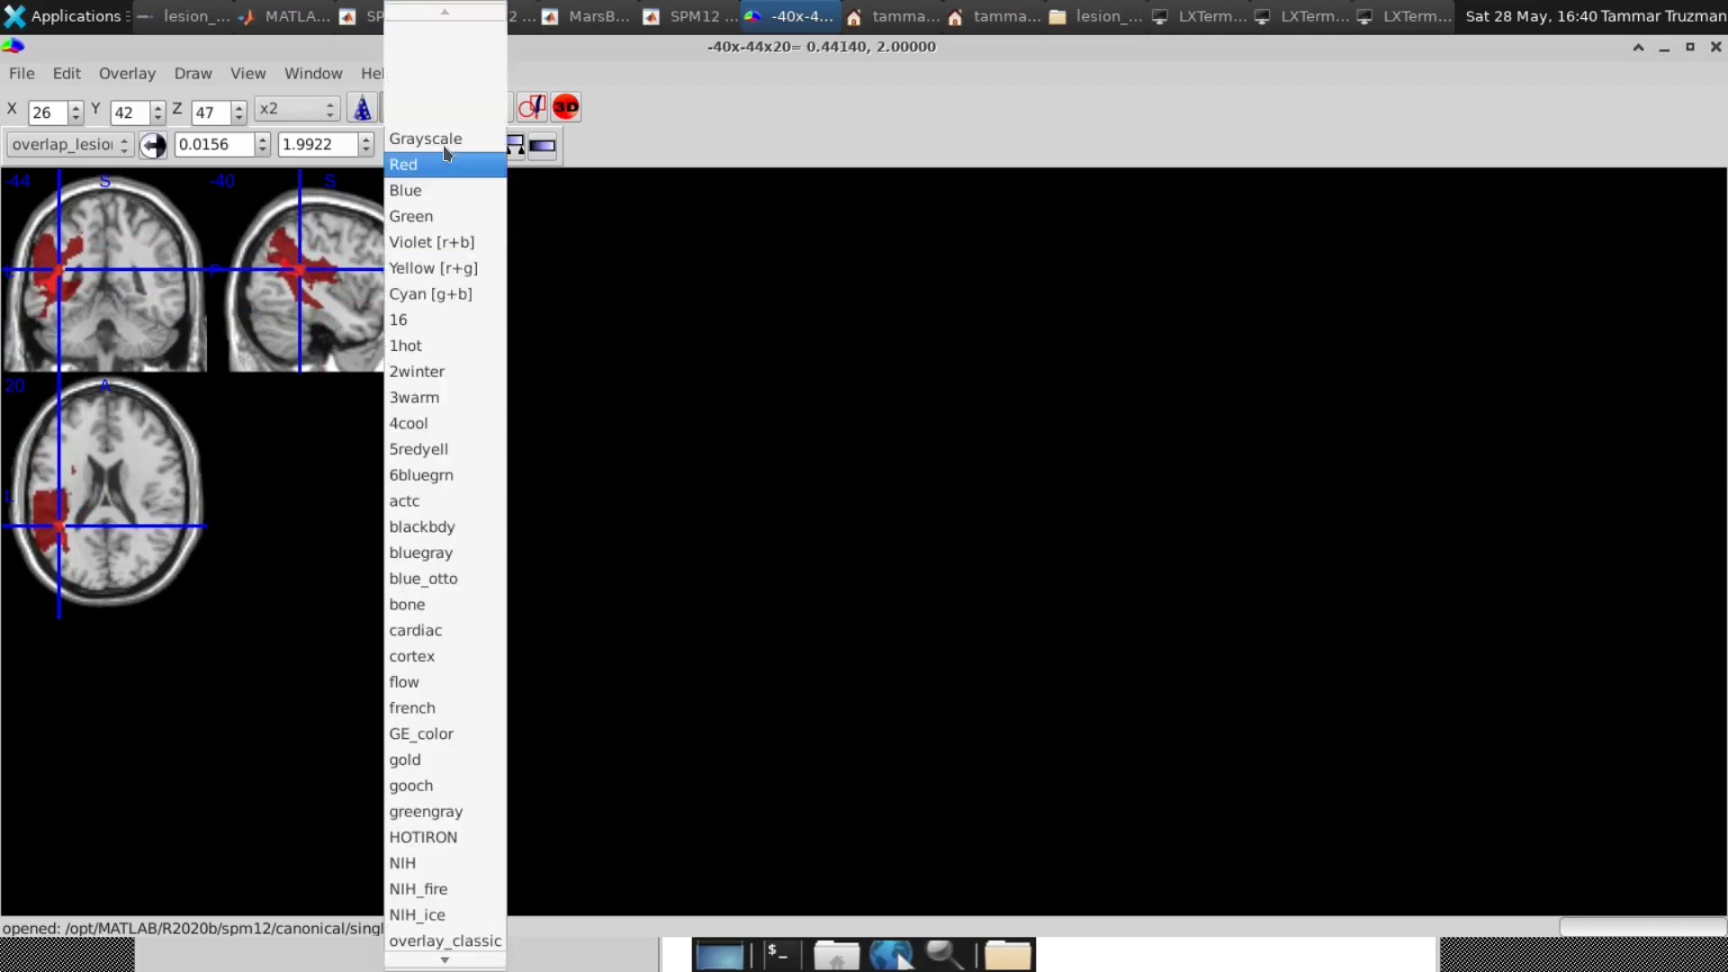
{"action": "scroll", "coordinate": [461, 575], "scroll_direction": "down", "scroll_amount": 3}
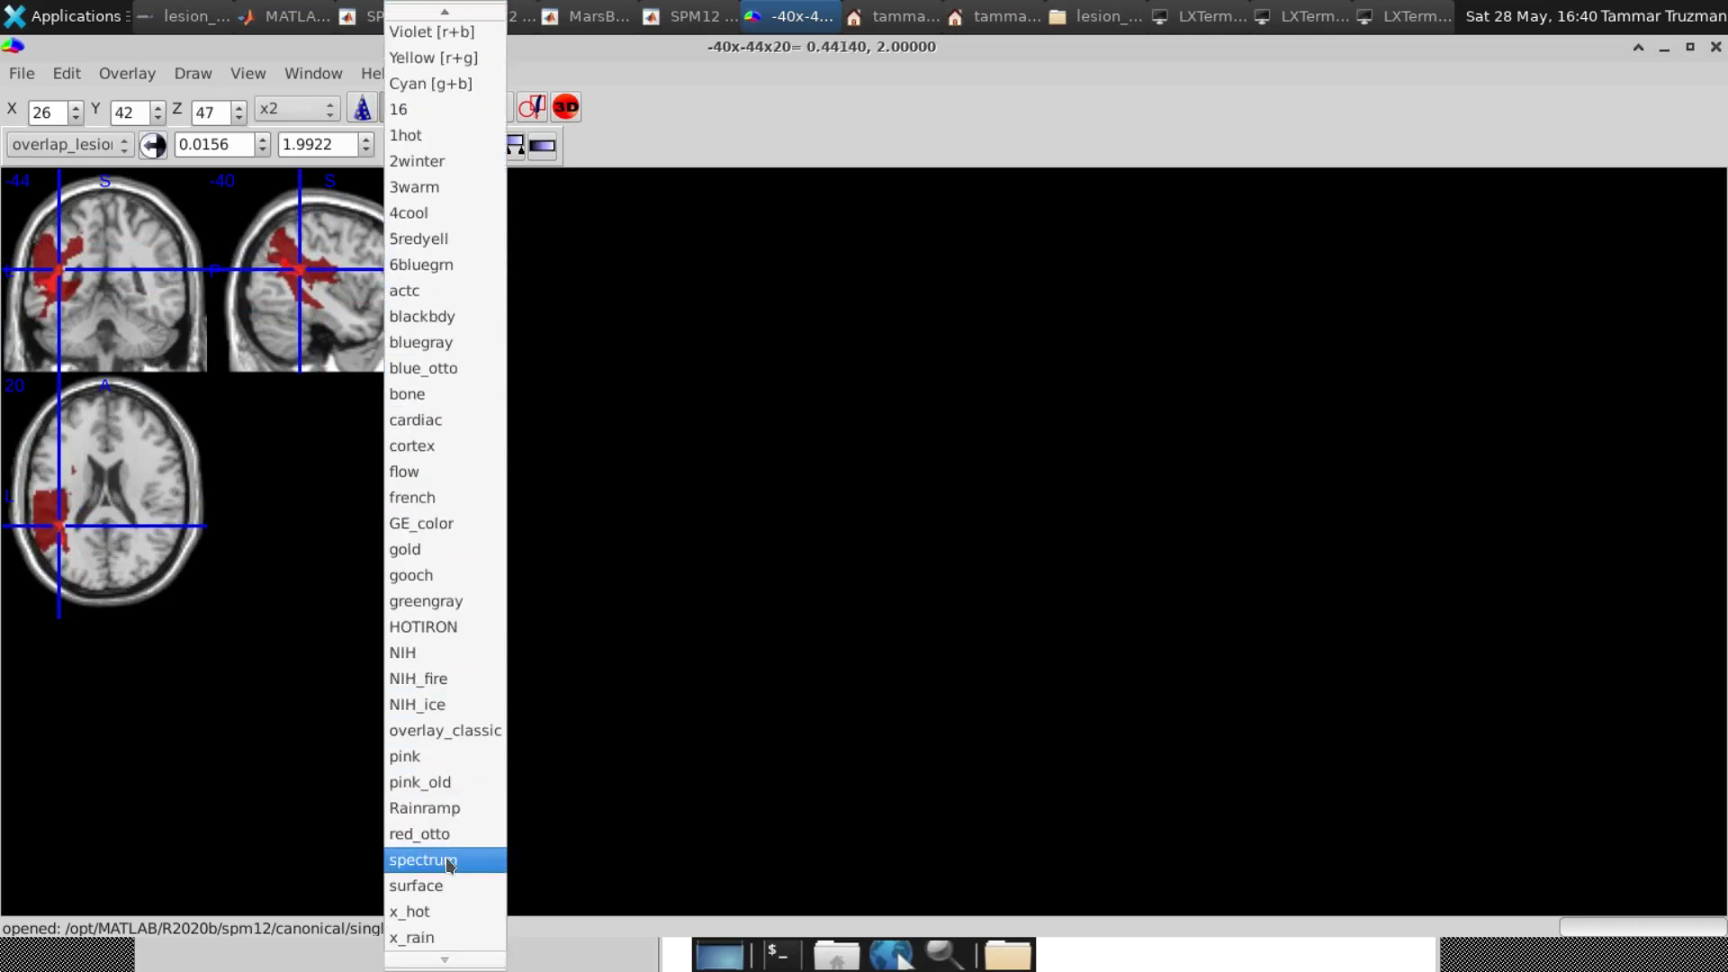
{"action": "left_click", "coordinate": [468, 859]}
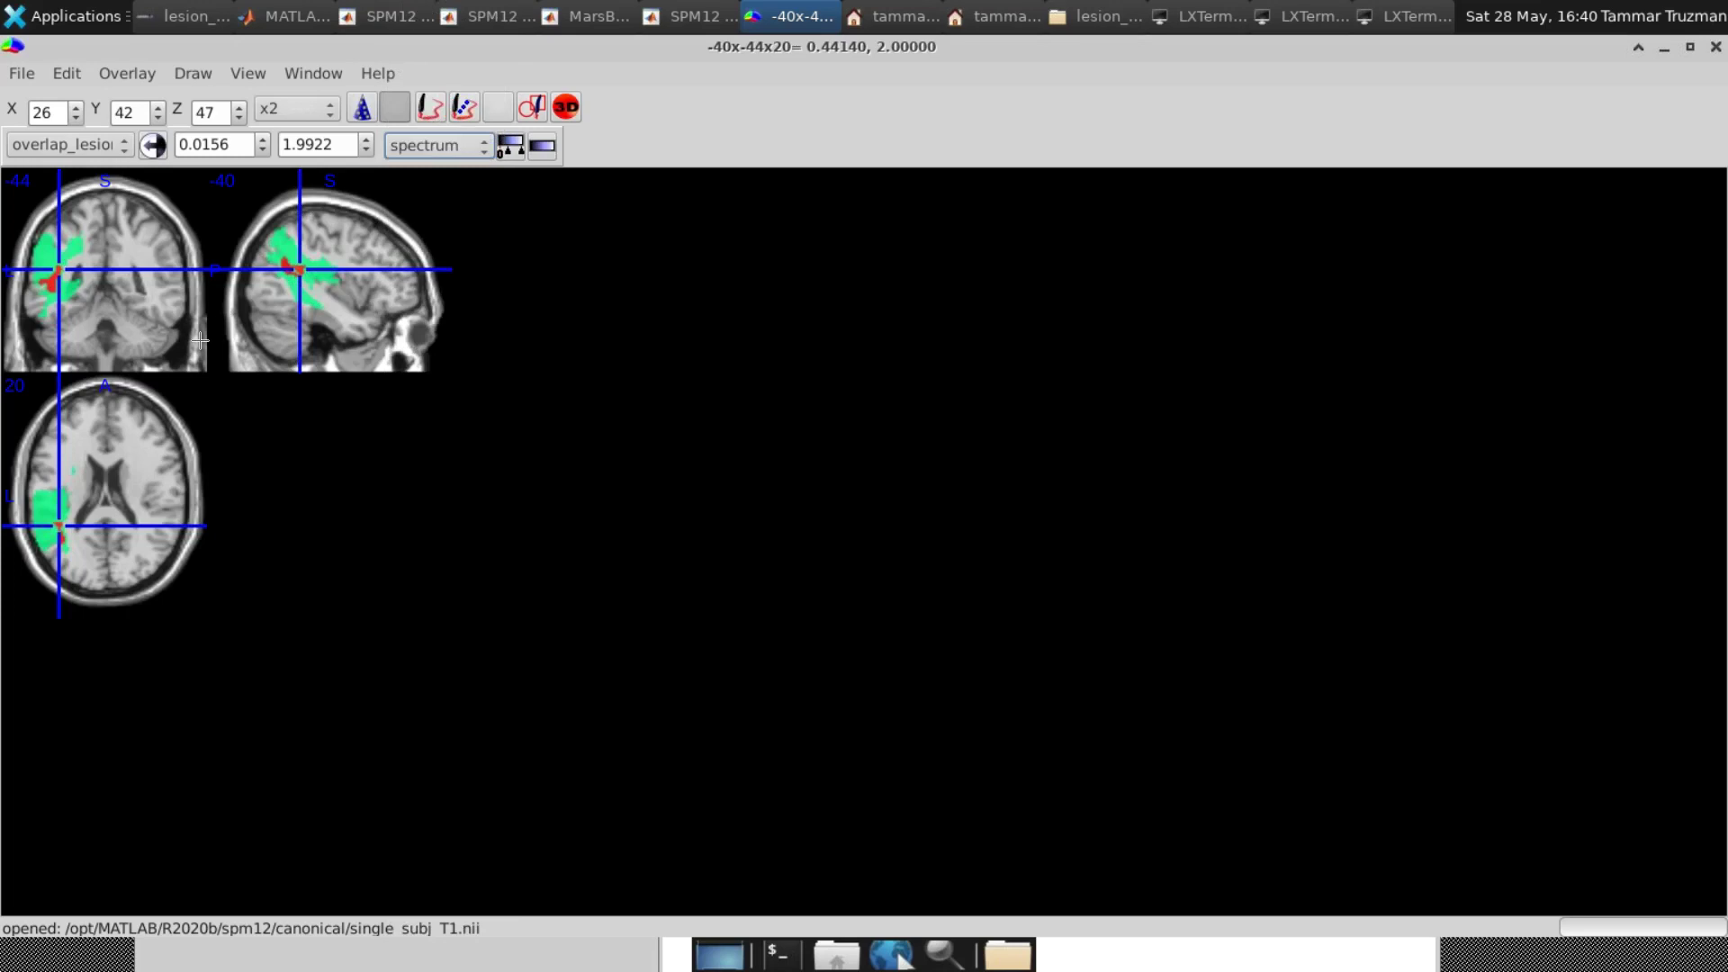
{"action": "left_click", "coordinate": [47, 281]}
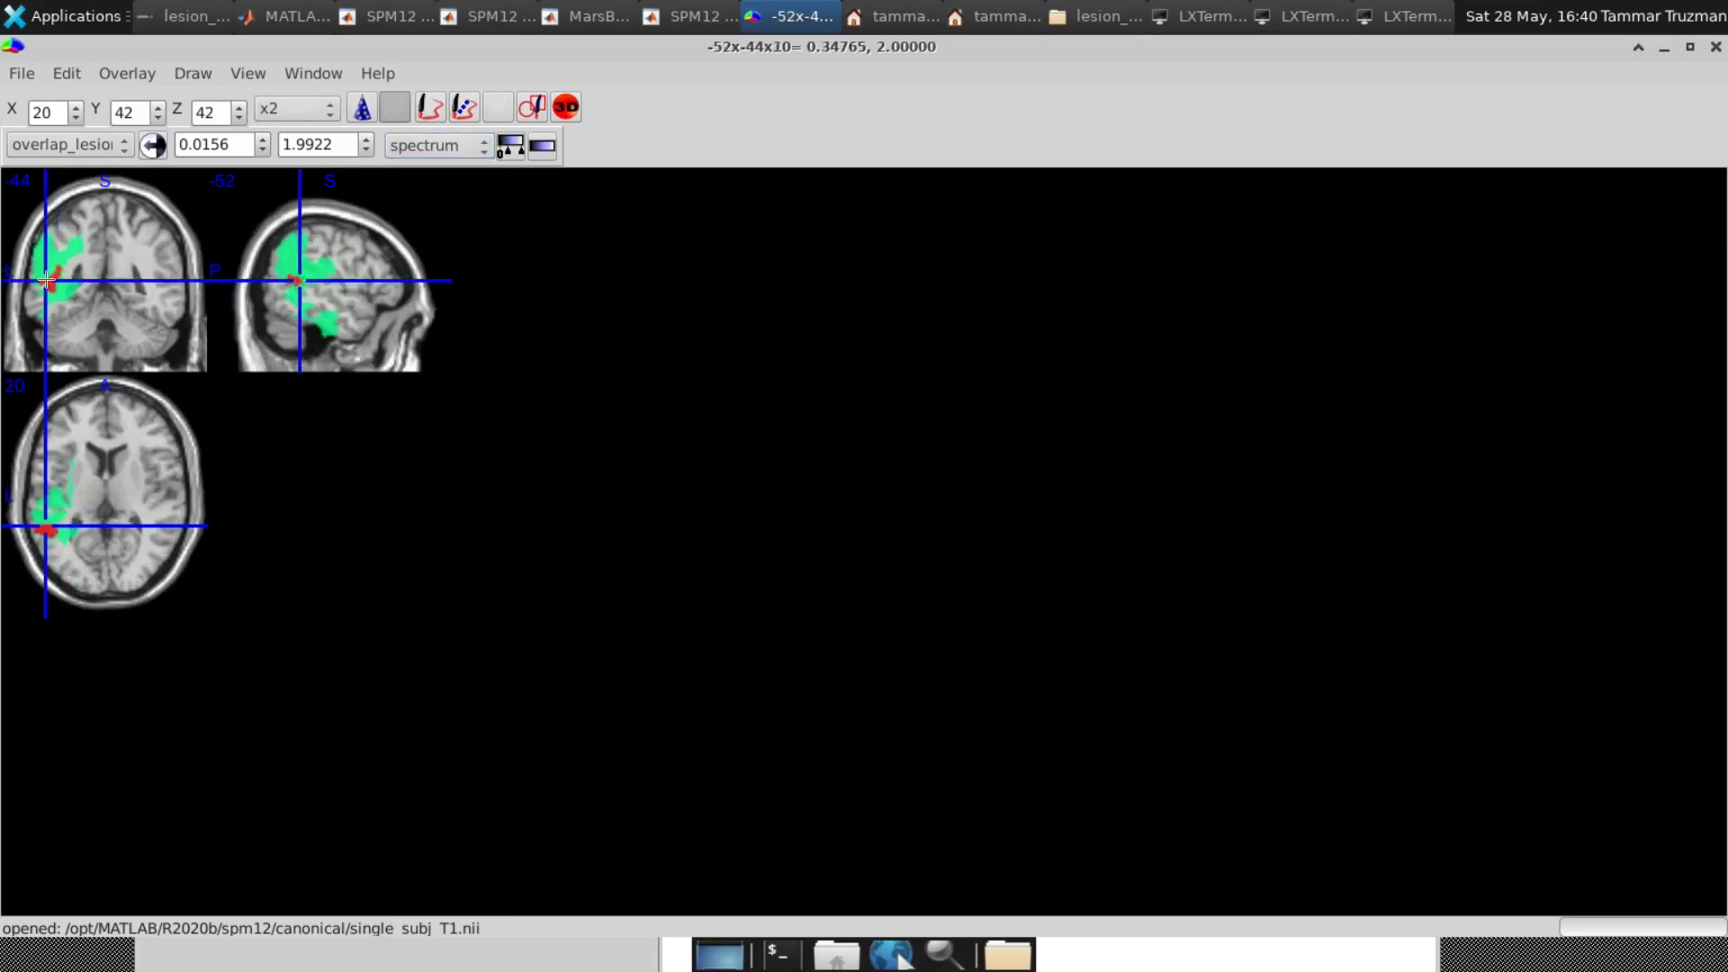
{"action": "left_click", "coordinate": [50, 284]}
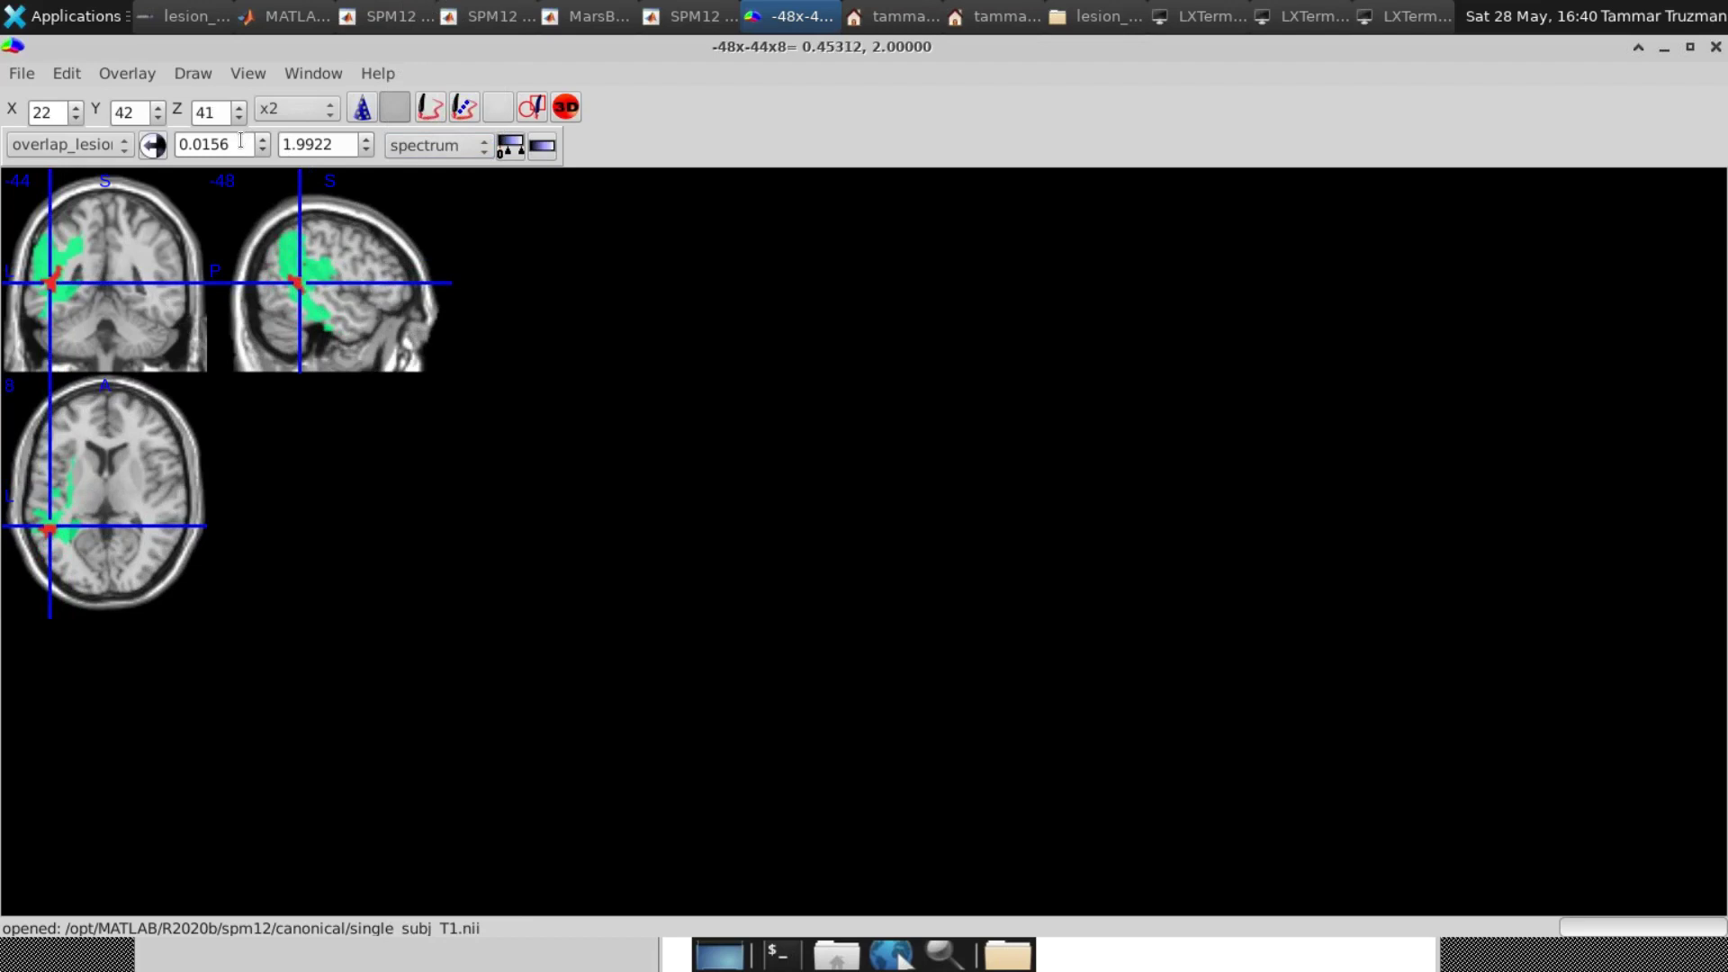
{"action": "left_click", "coordinate": [209, 149]}
{"action": "double_click", "coordinate": [209, 149]}
{"action": "double_click", "coordinate": [317, 145]}
Set the overlay intensity range to minimum 1 and maximum 4.
{"action": "triple_click", "coordinate": [225, 146]}
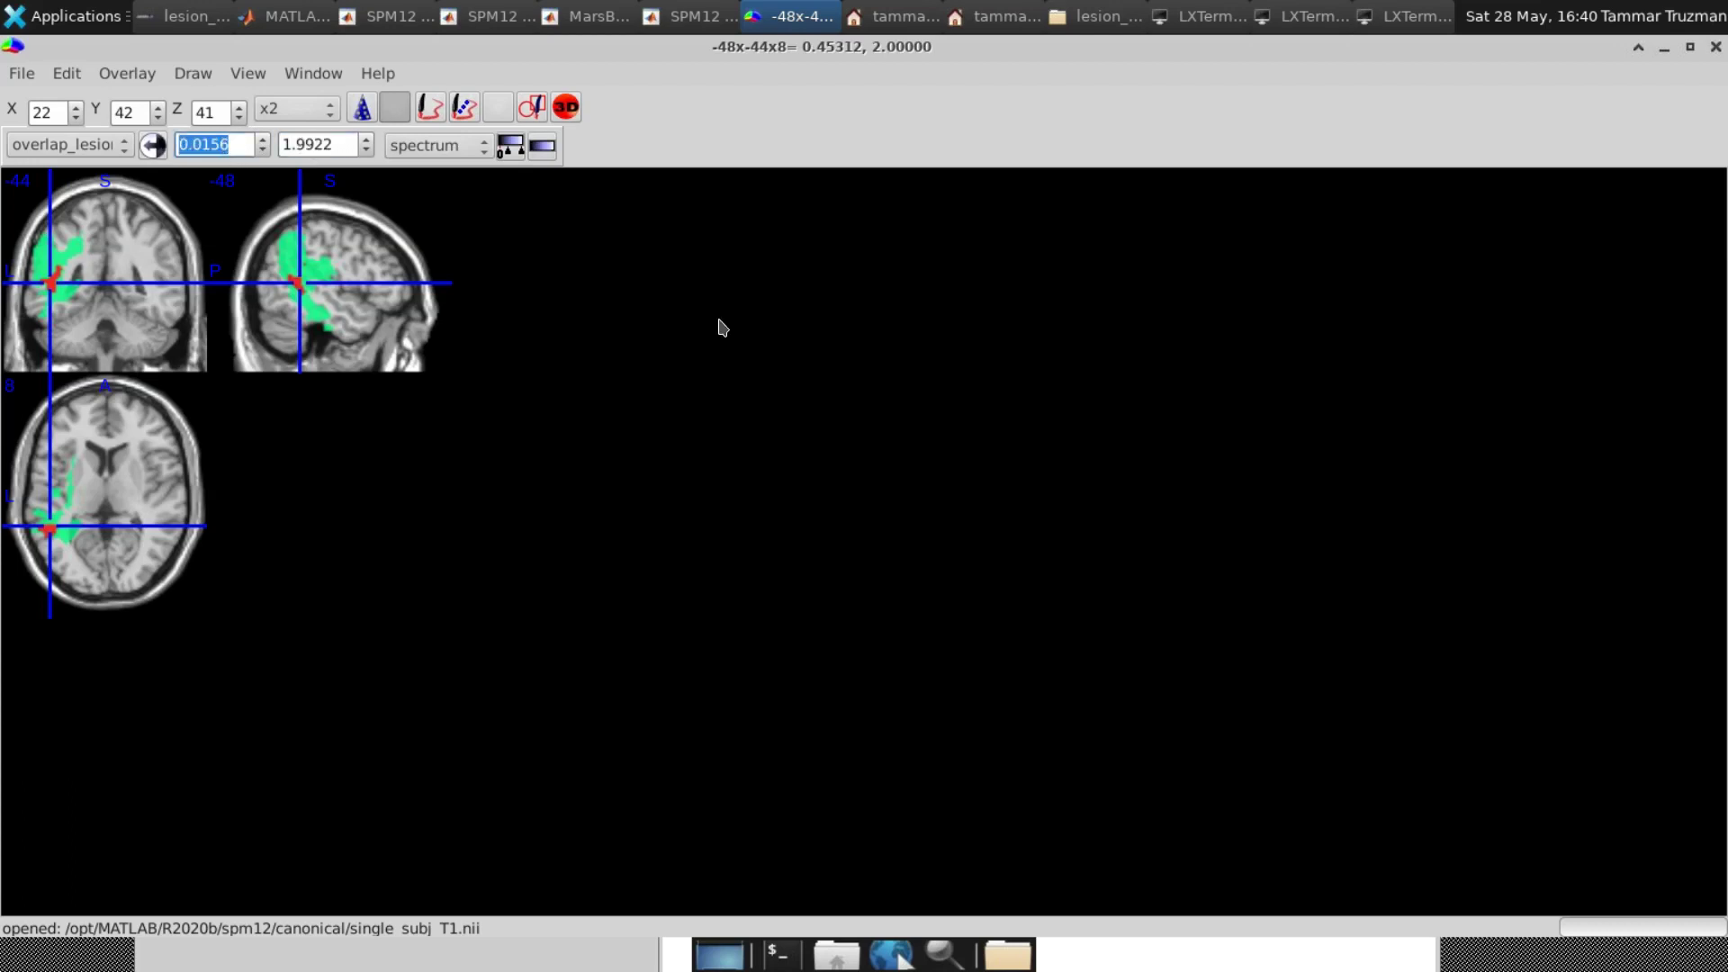
{"action": "type", "text": "1"}
{"action": "key", "text": "Tab"}
{"action": "type", "text": "4"}
{"action": "key", "text": "Tab"}
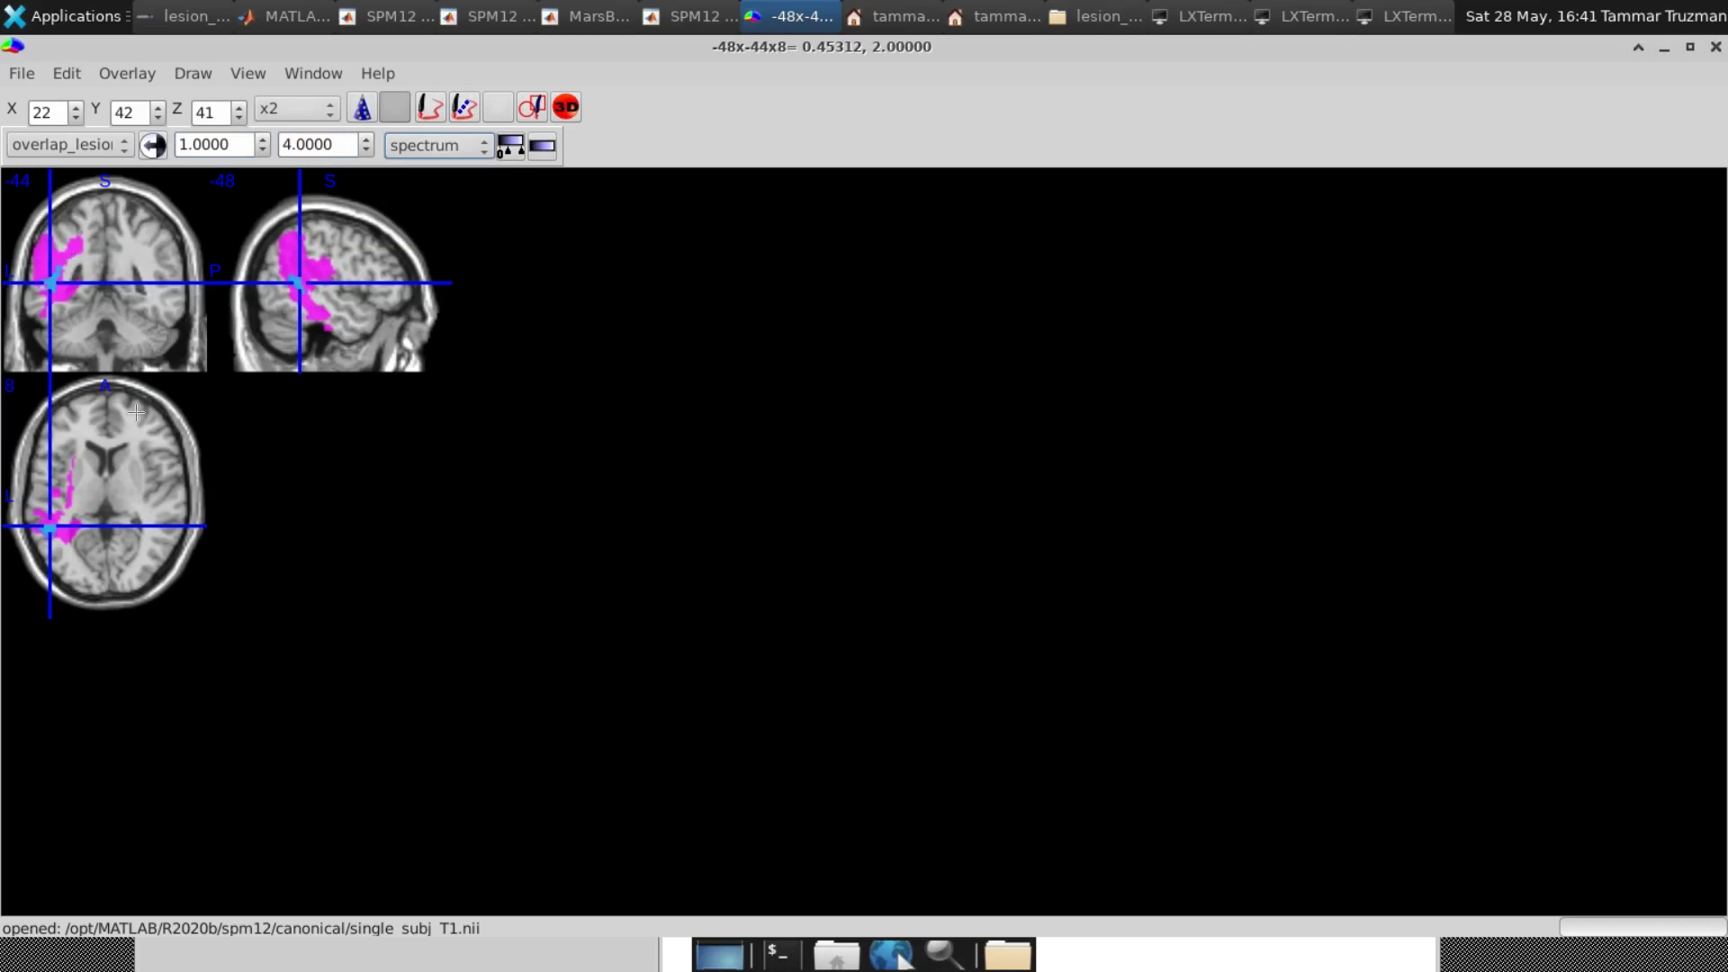
Move the crosshair around the lesion in the sagittal view to inspect axial and coronal slices.
{"action": "left_click", "coordinate": [297, 285]}
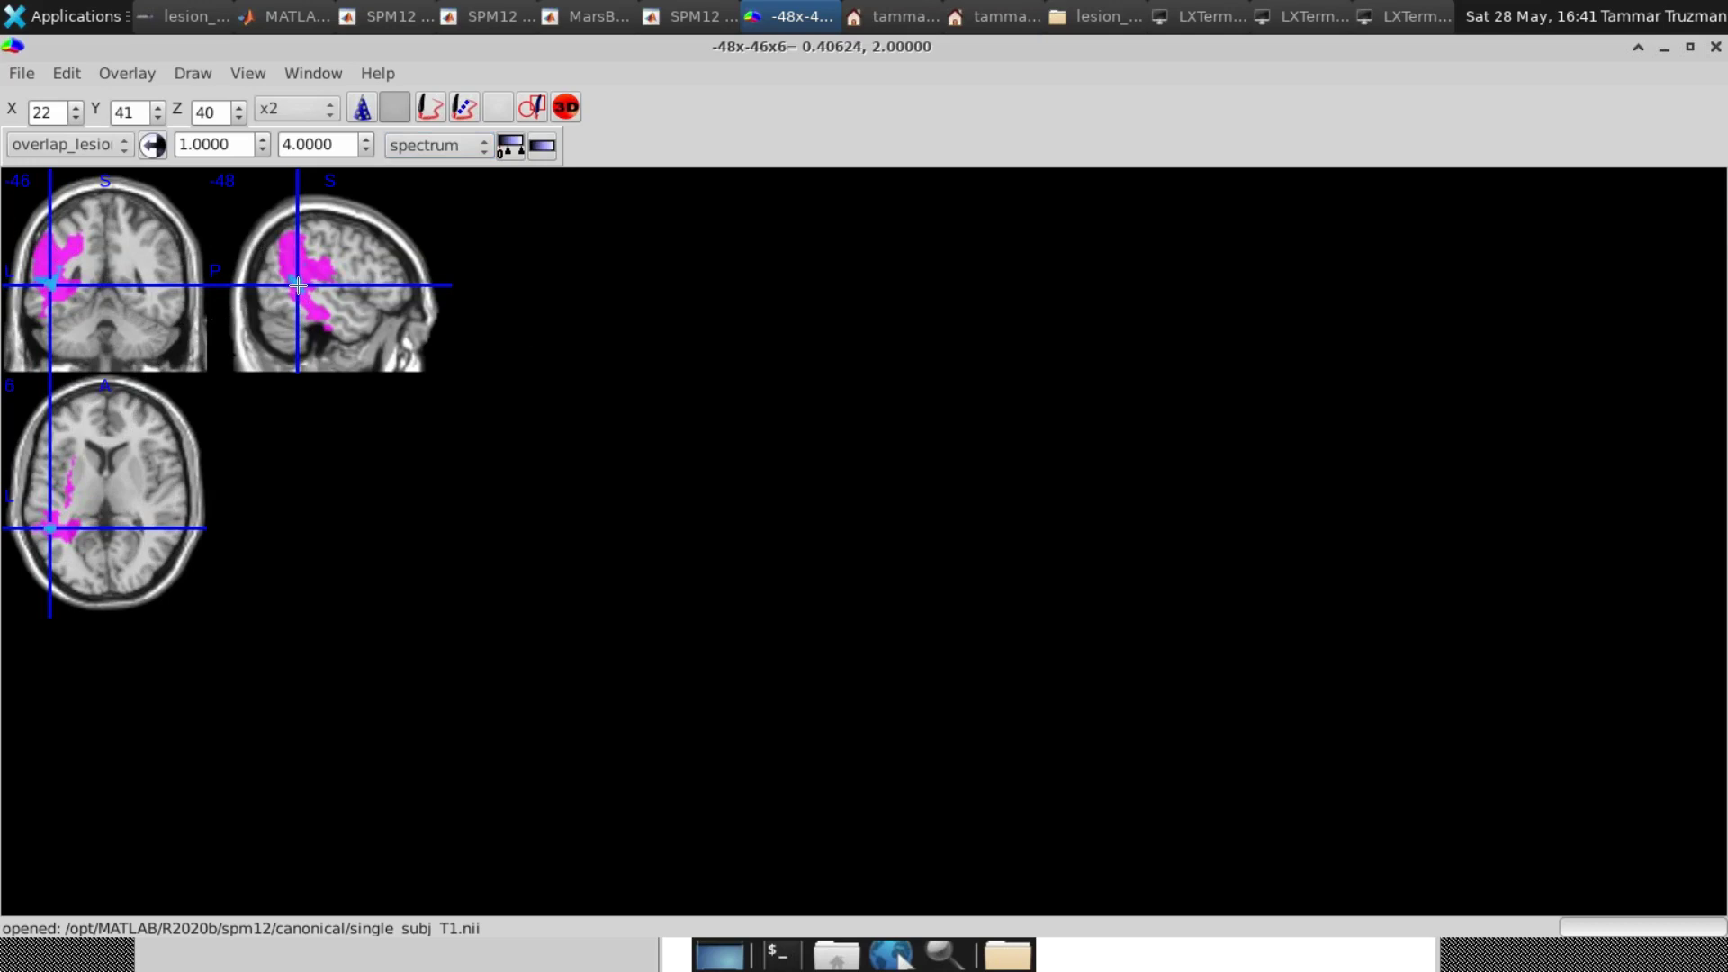
{"action": "left_click", "coordinate": [291, 282]}
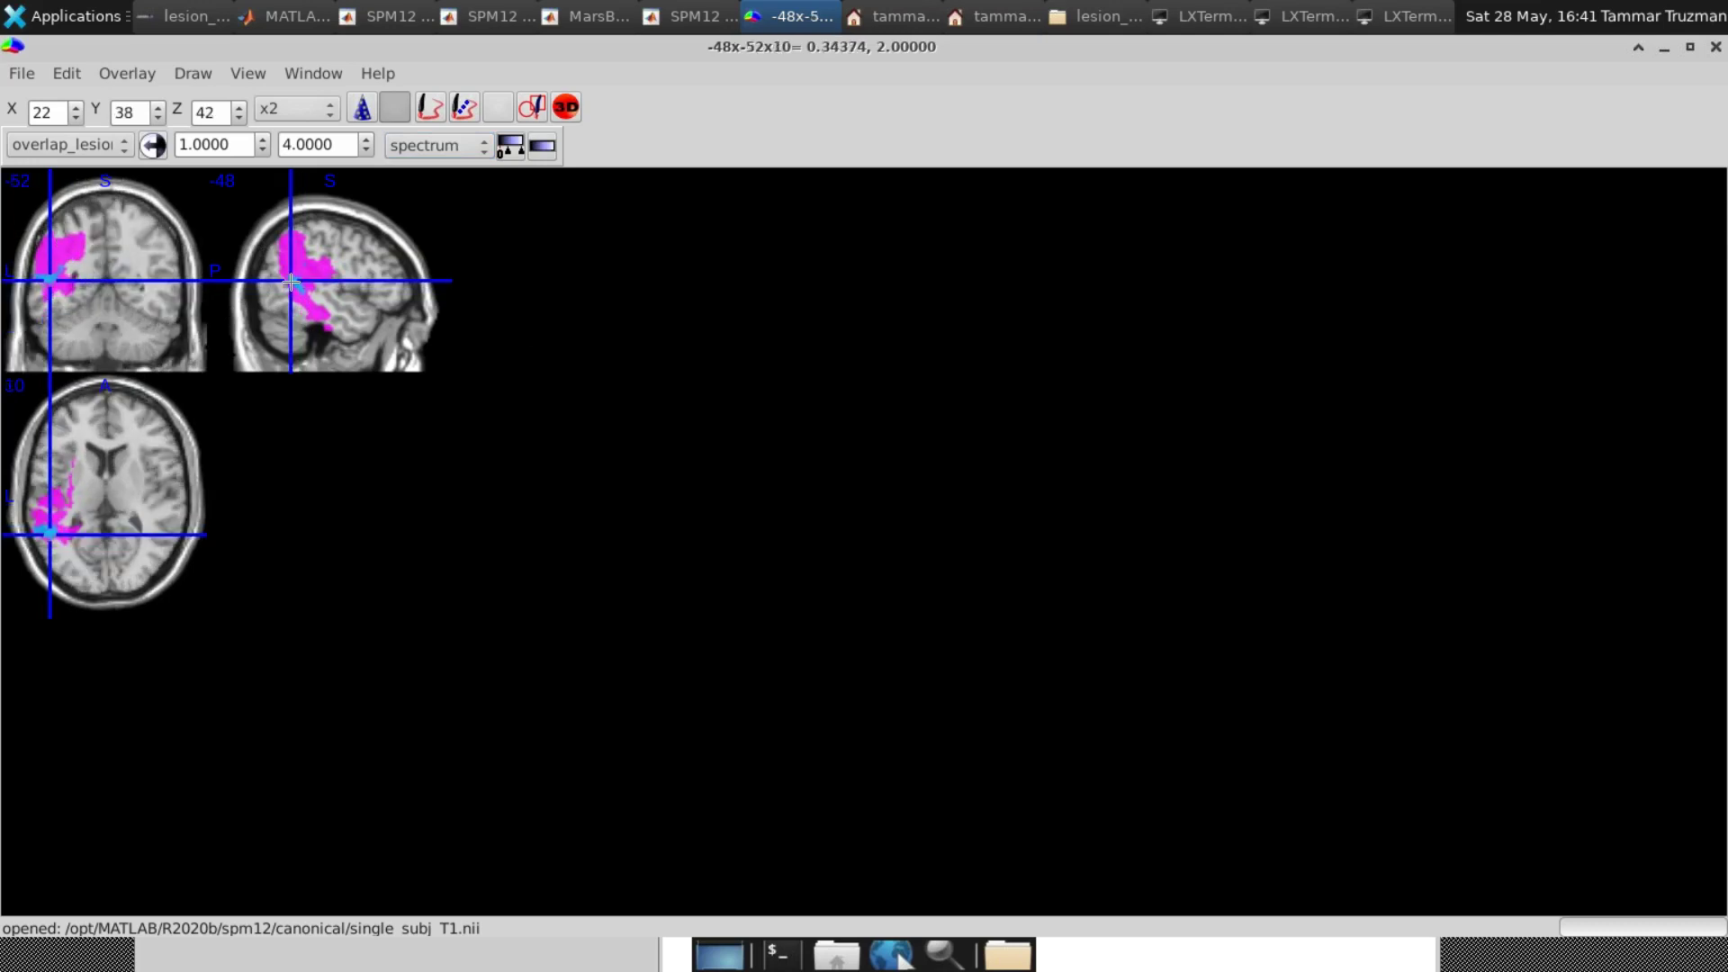
{"action": "left_click", "coordinate": [293, 284]}
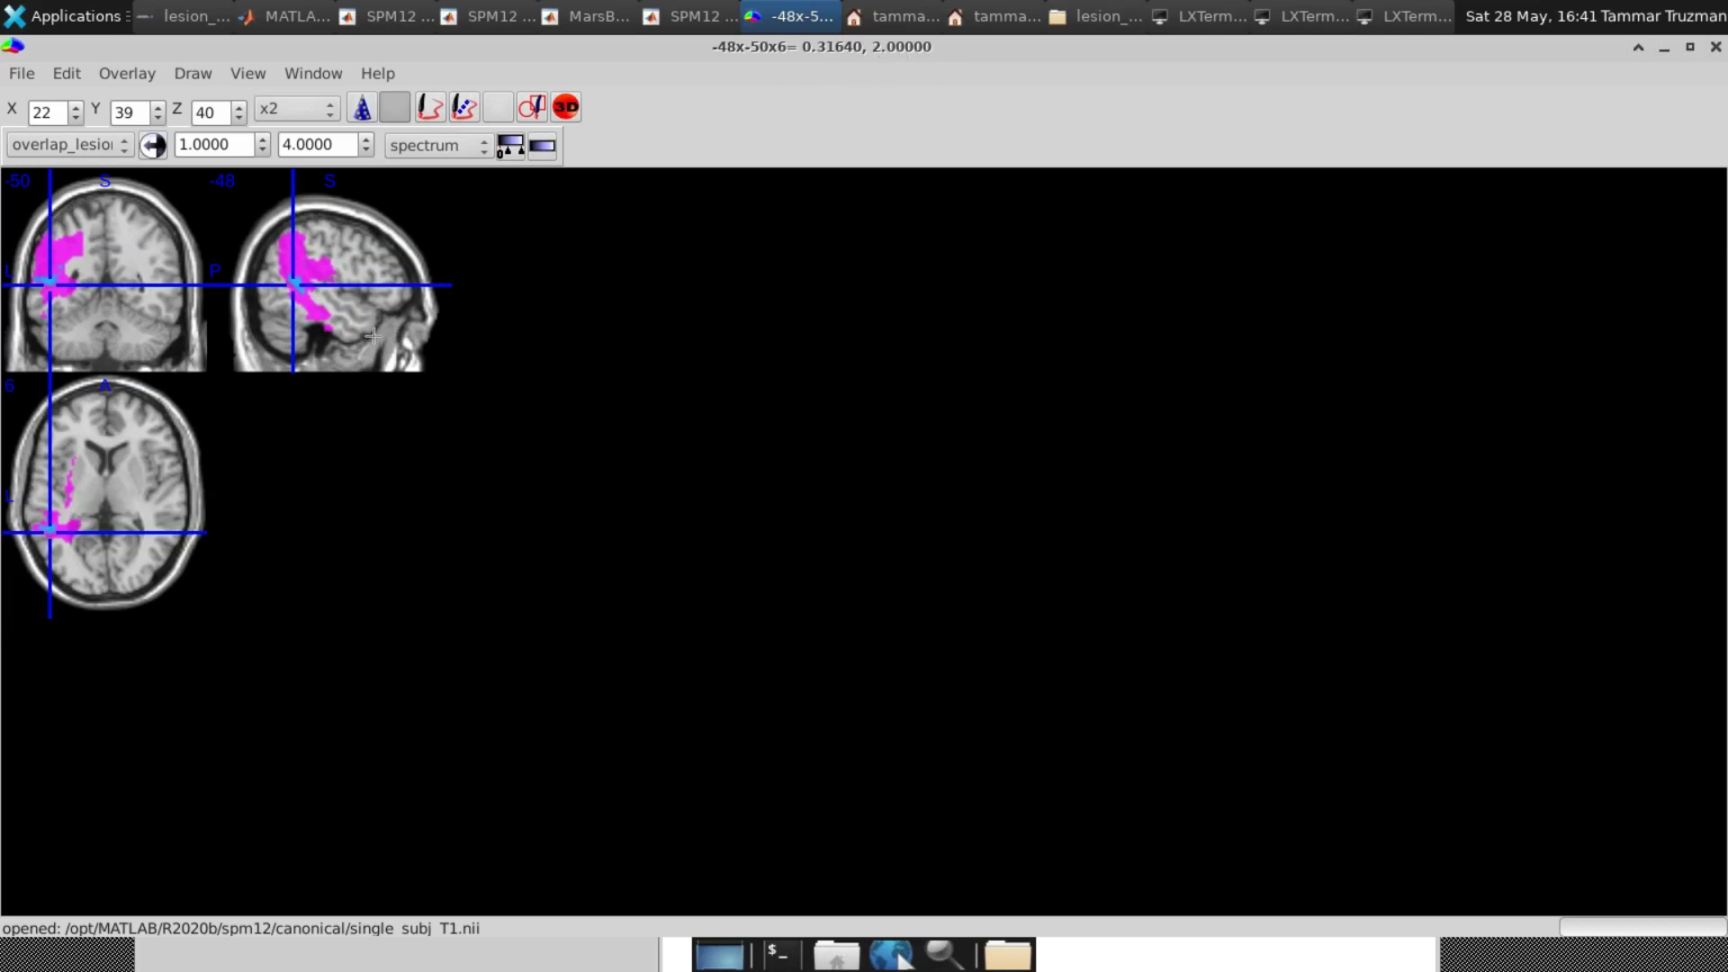
{"action": "left_click", "coordinate": [295, 255]}
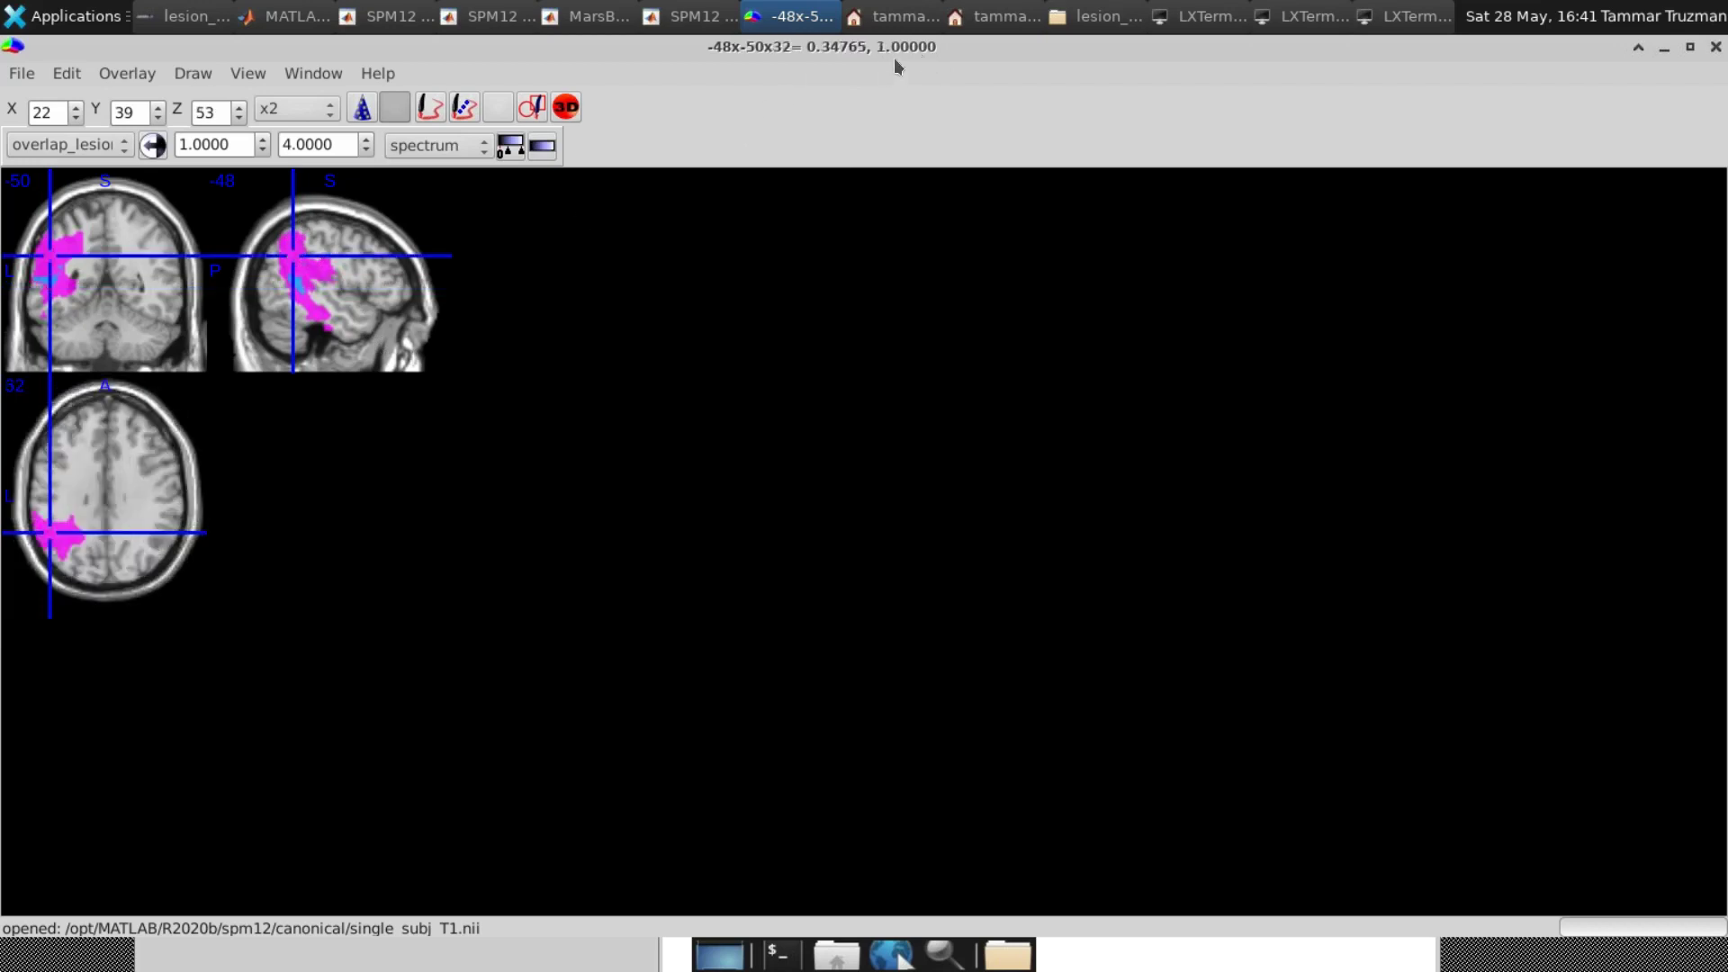
{"action": "left_click", "coordinate": [297, 285]}
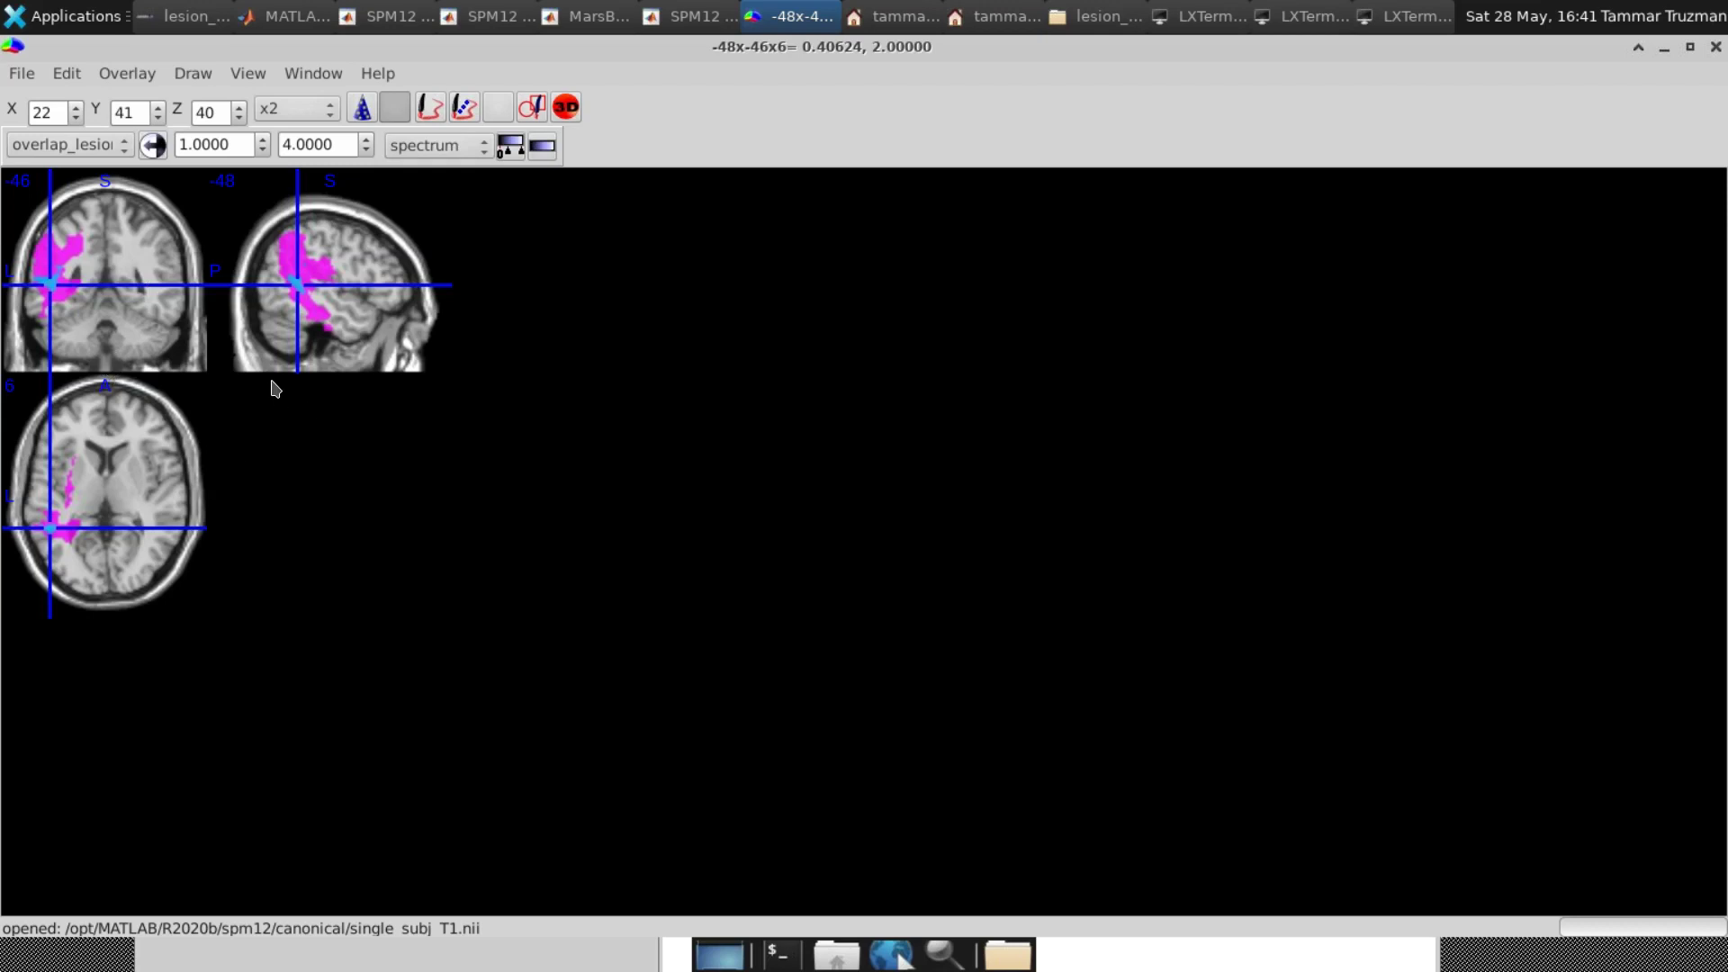
{"action": "left_click", "coordinate": [295, 285]}
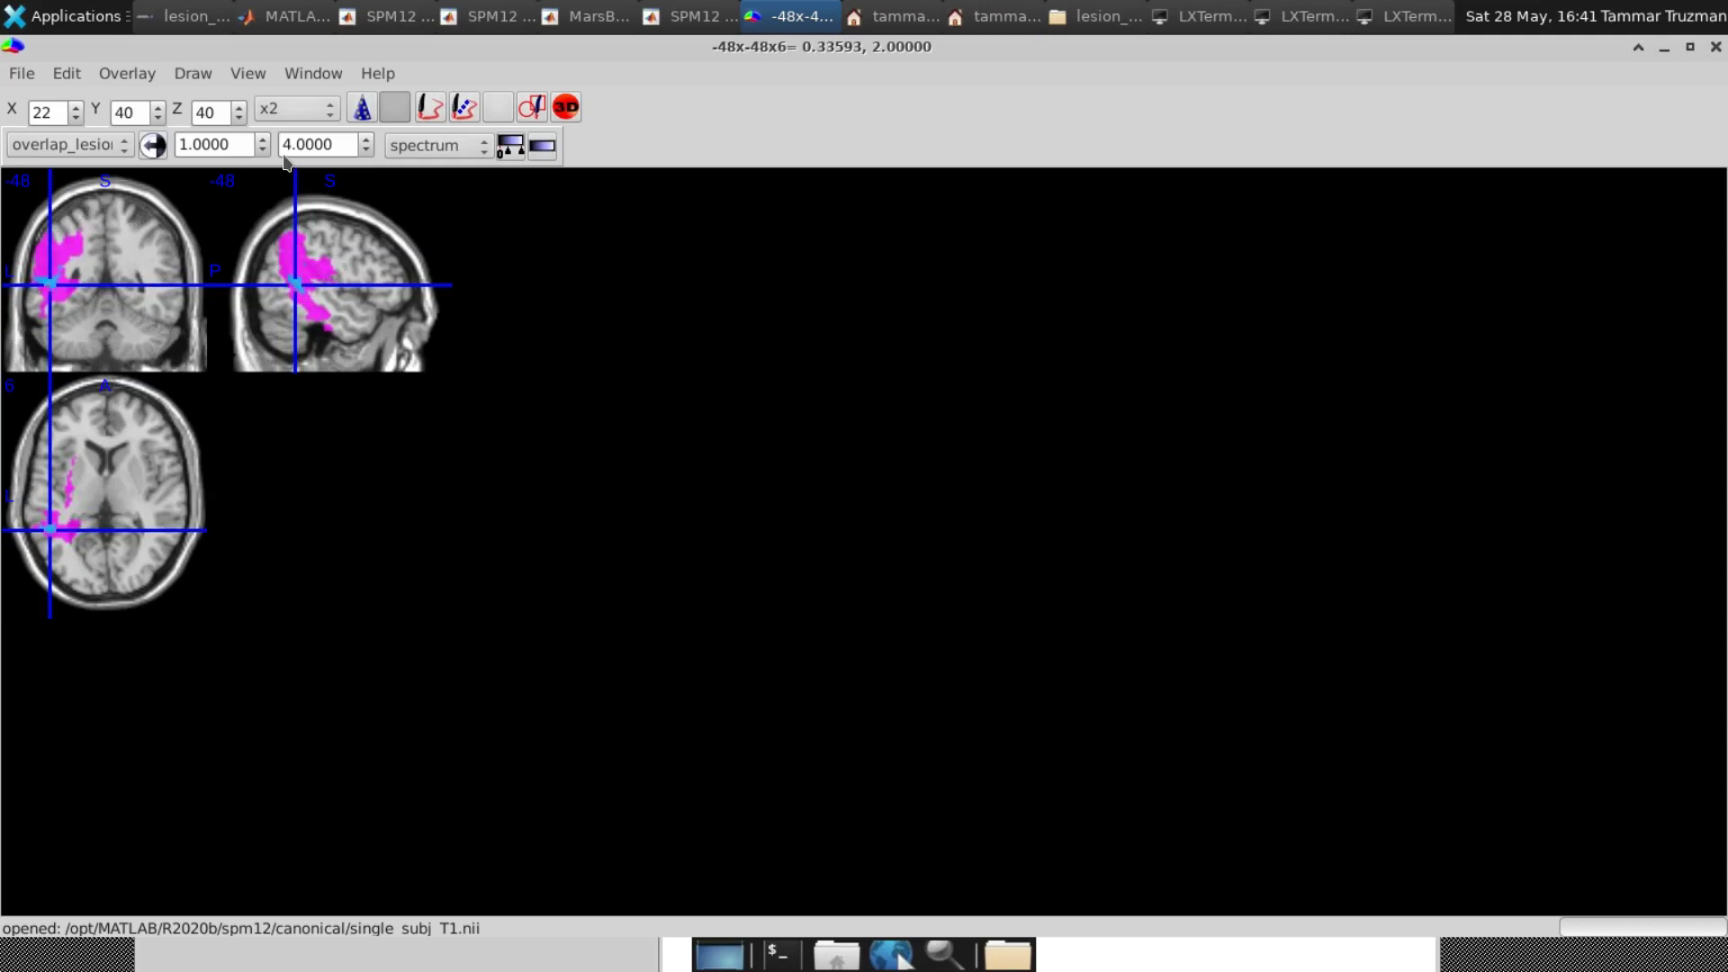
{"action": "left_click_drag", "start_coordinate": [244, 145], "coordinate": [211, 145]}
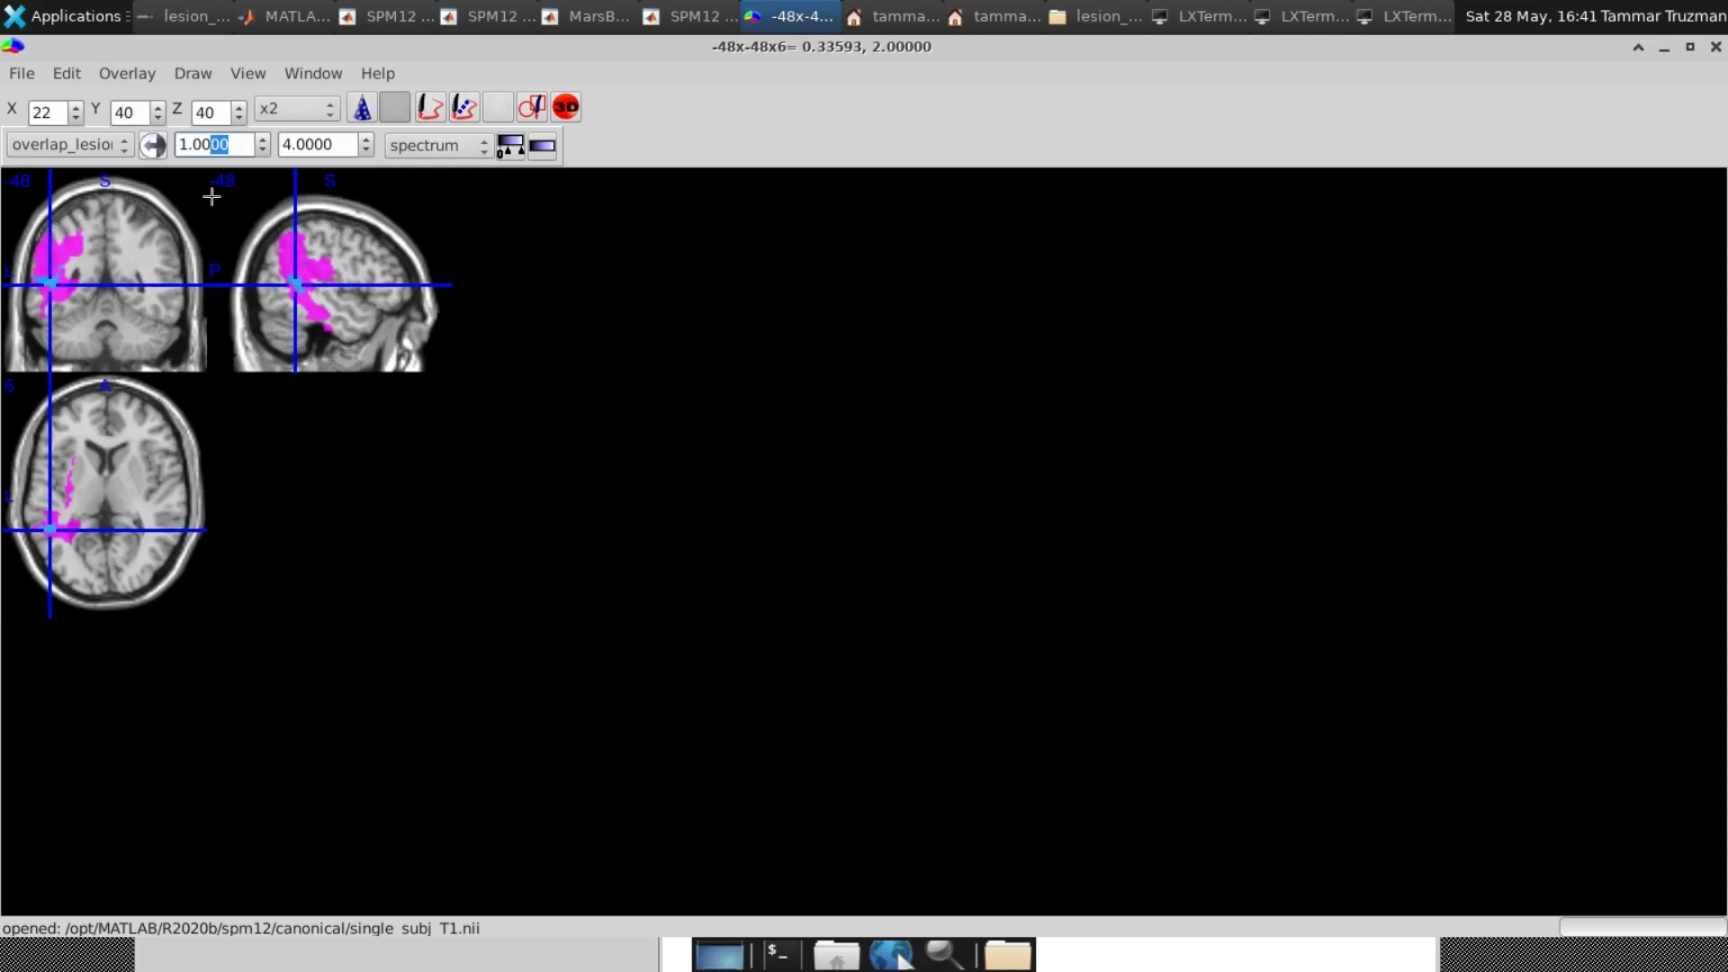
{"action": "double_click", "coordinate": [206, 146]}
{"action": "triple_click", "coordinate": [206, 146]}
{"action": "type", "text": "3"}
{"action": "left_click", "coordinate": [297, 145]}
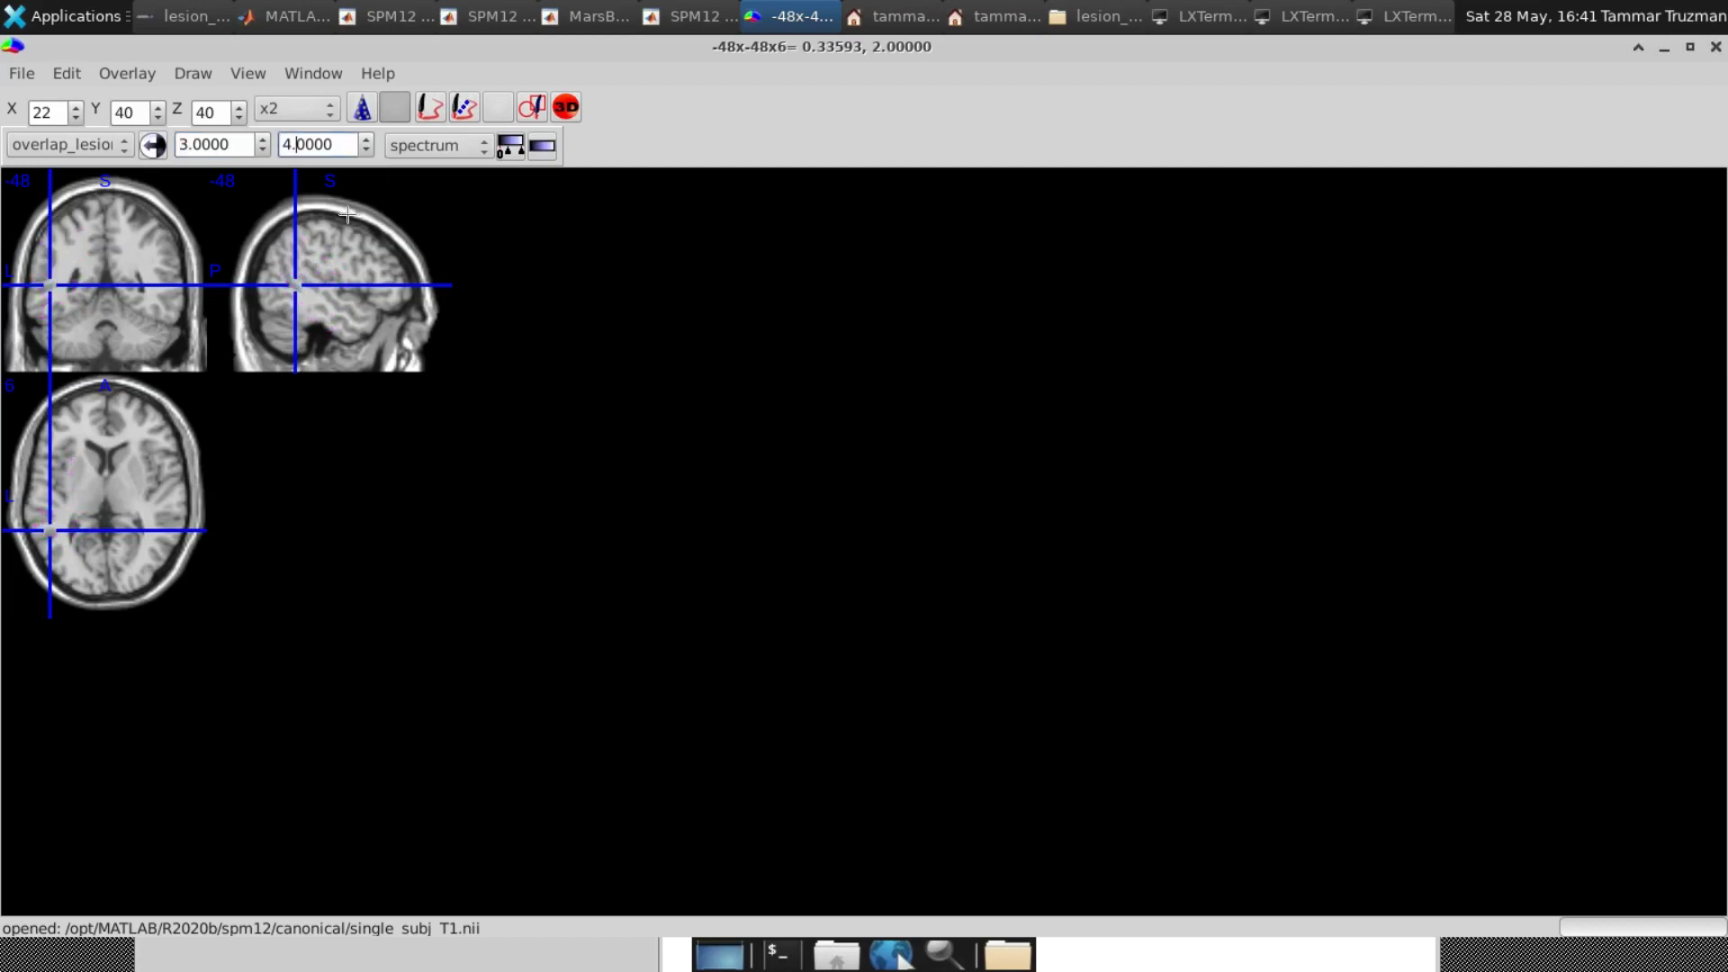
{"action": "left_click", "coordinate": [82, 252]}
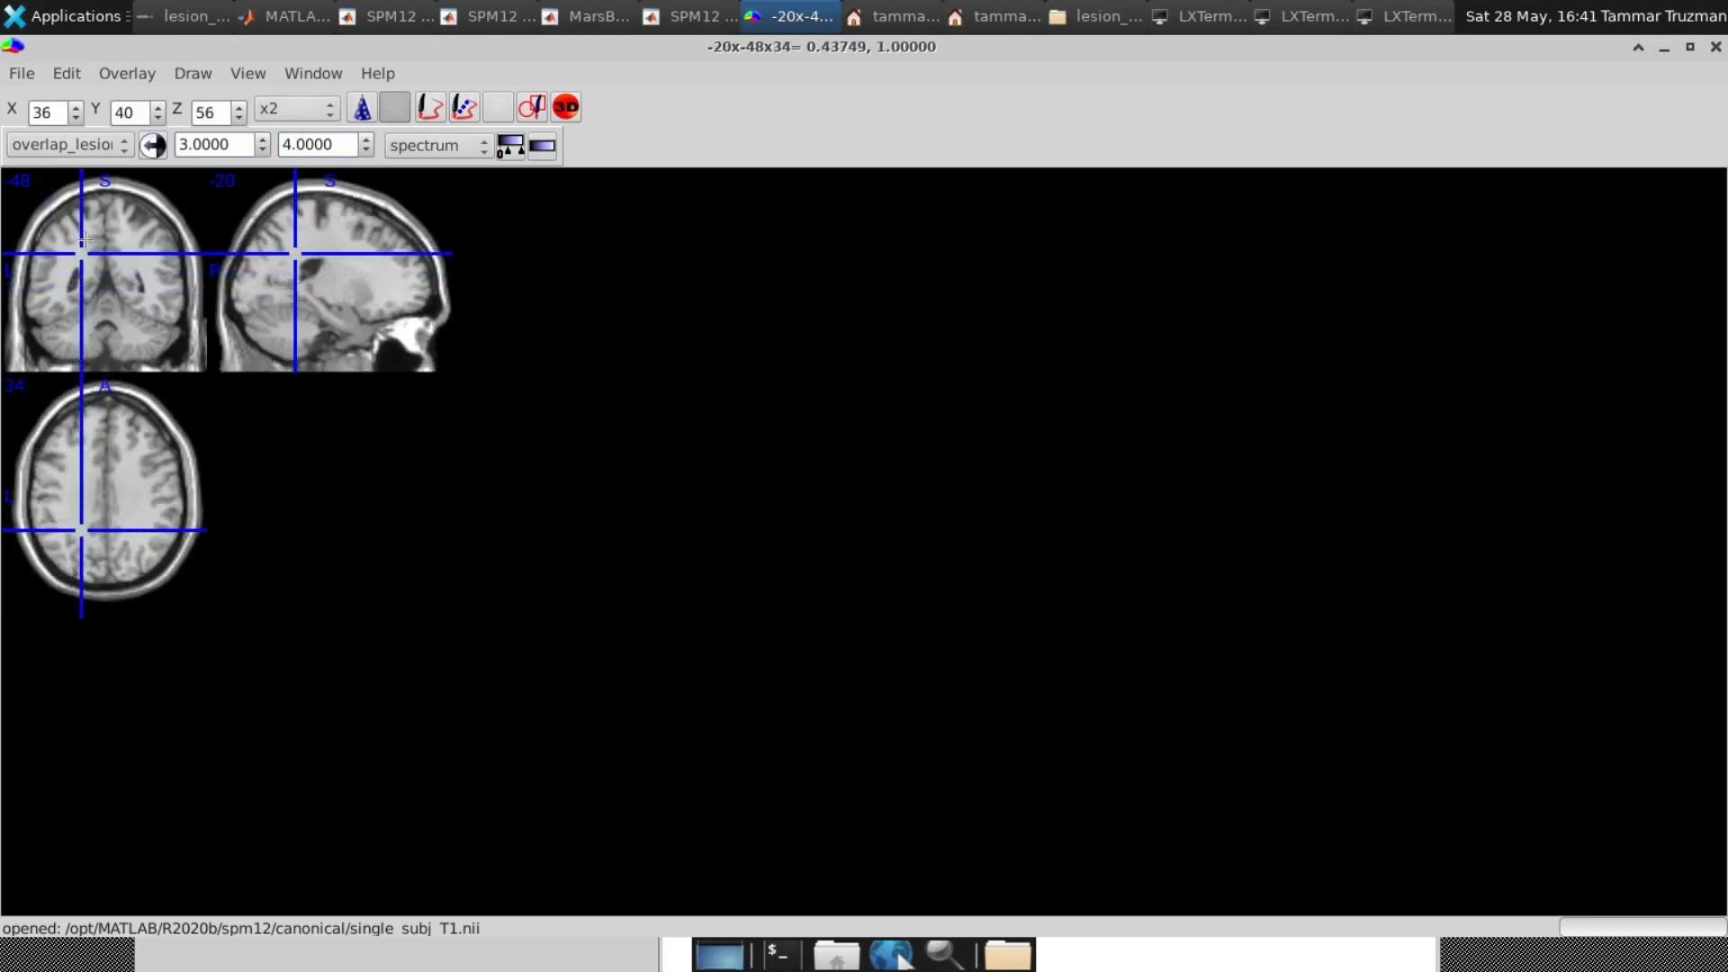
{"action": "left_click_drag", "start_coordinate": [83, 239], "coordinate": [64, 273]}
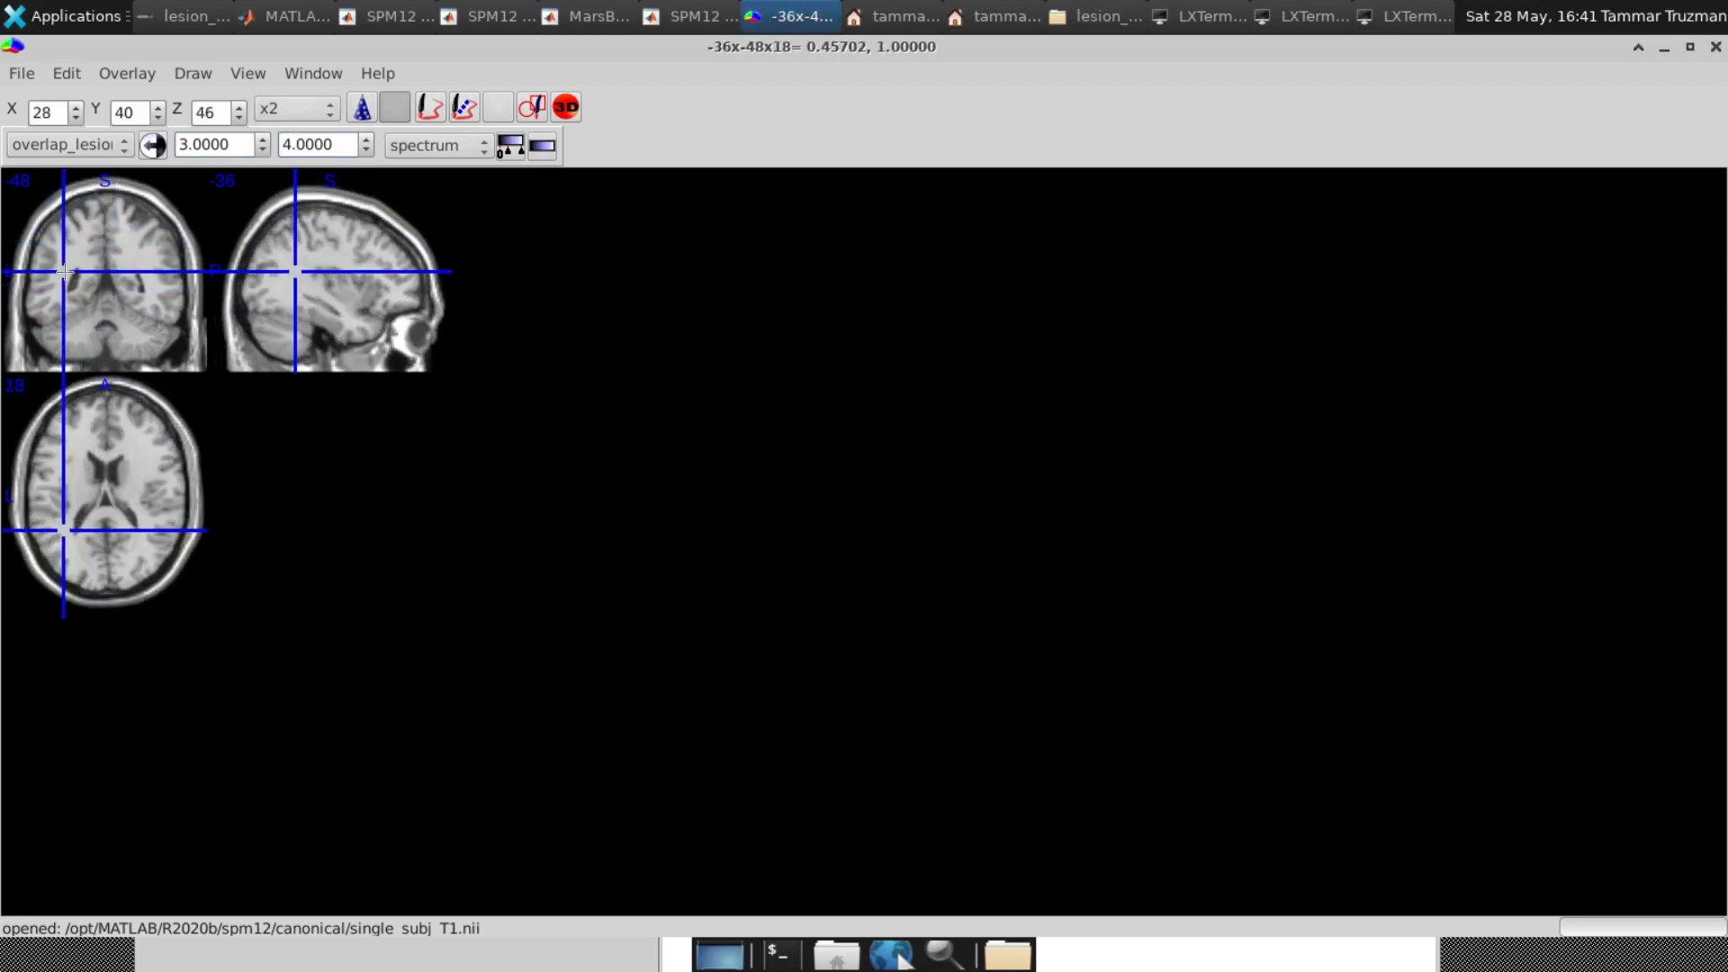
{"action": "left_click_drag", "start_coordinate": [231, 145], "coordinate": [210, 145]}
{"action": "key", "text": "ctrl+a"}
{"action": "type", "text": "2"}
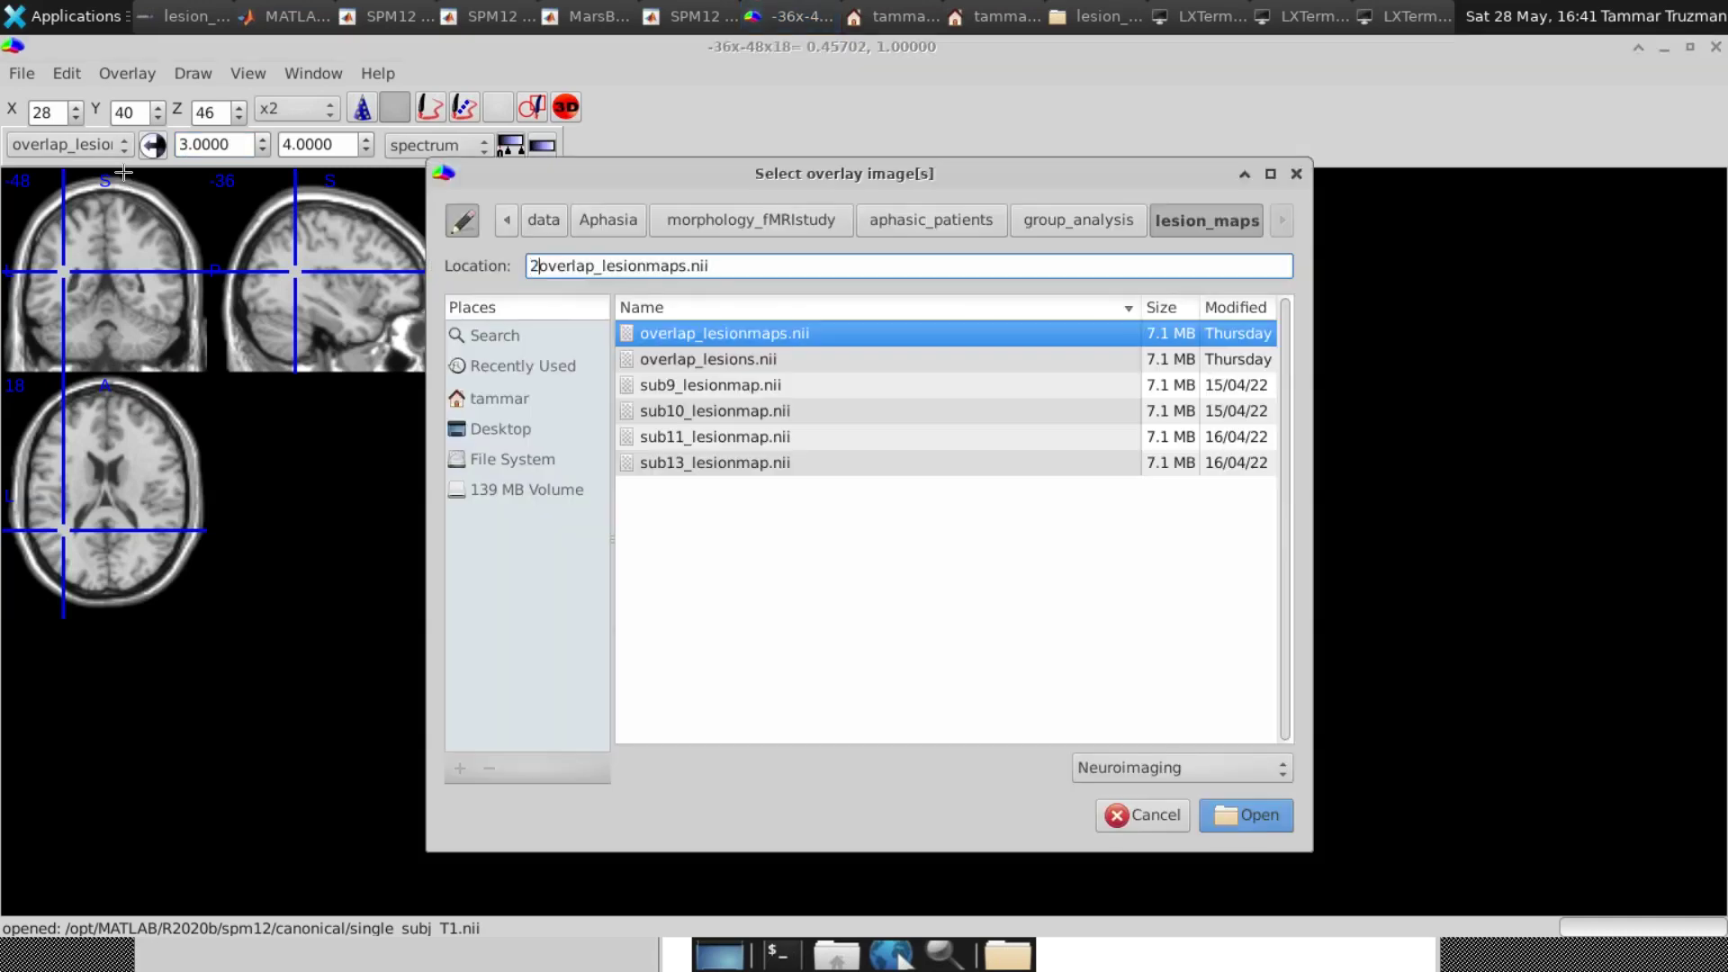
{"action": "left_click", "coordinate": [1296, 174]}
{"action": "double_click", "coordinate": [224, 144]}
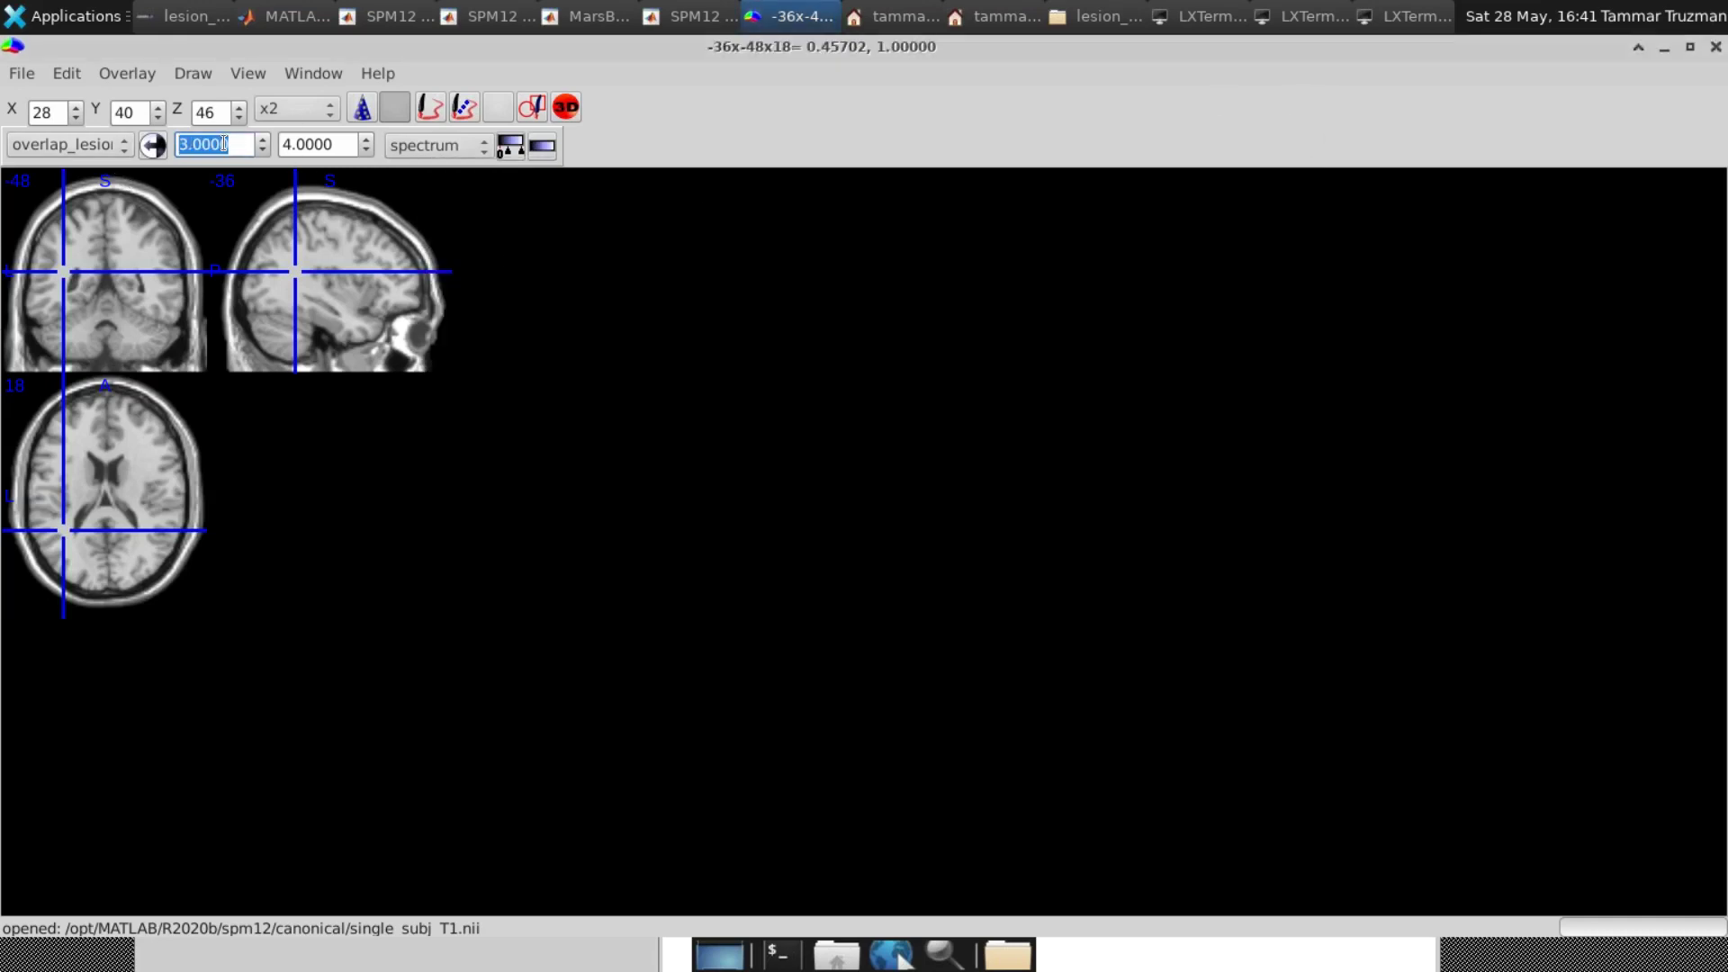
{"action": "type", "text": "1"}
{"action": "key", "text": "Return"}
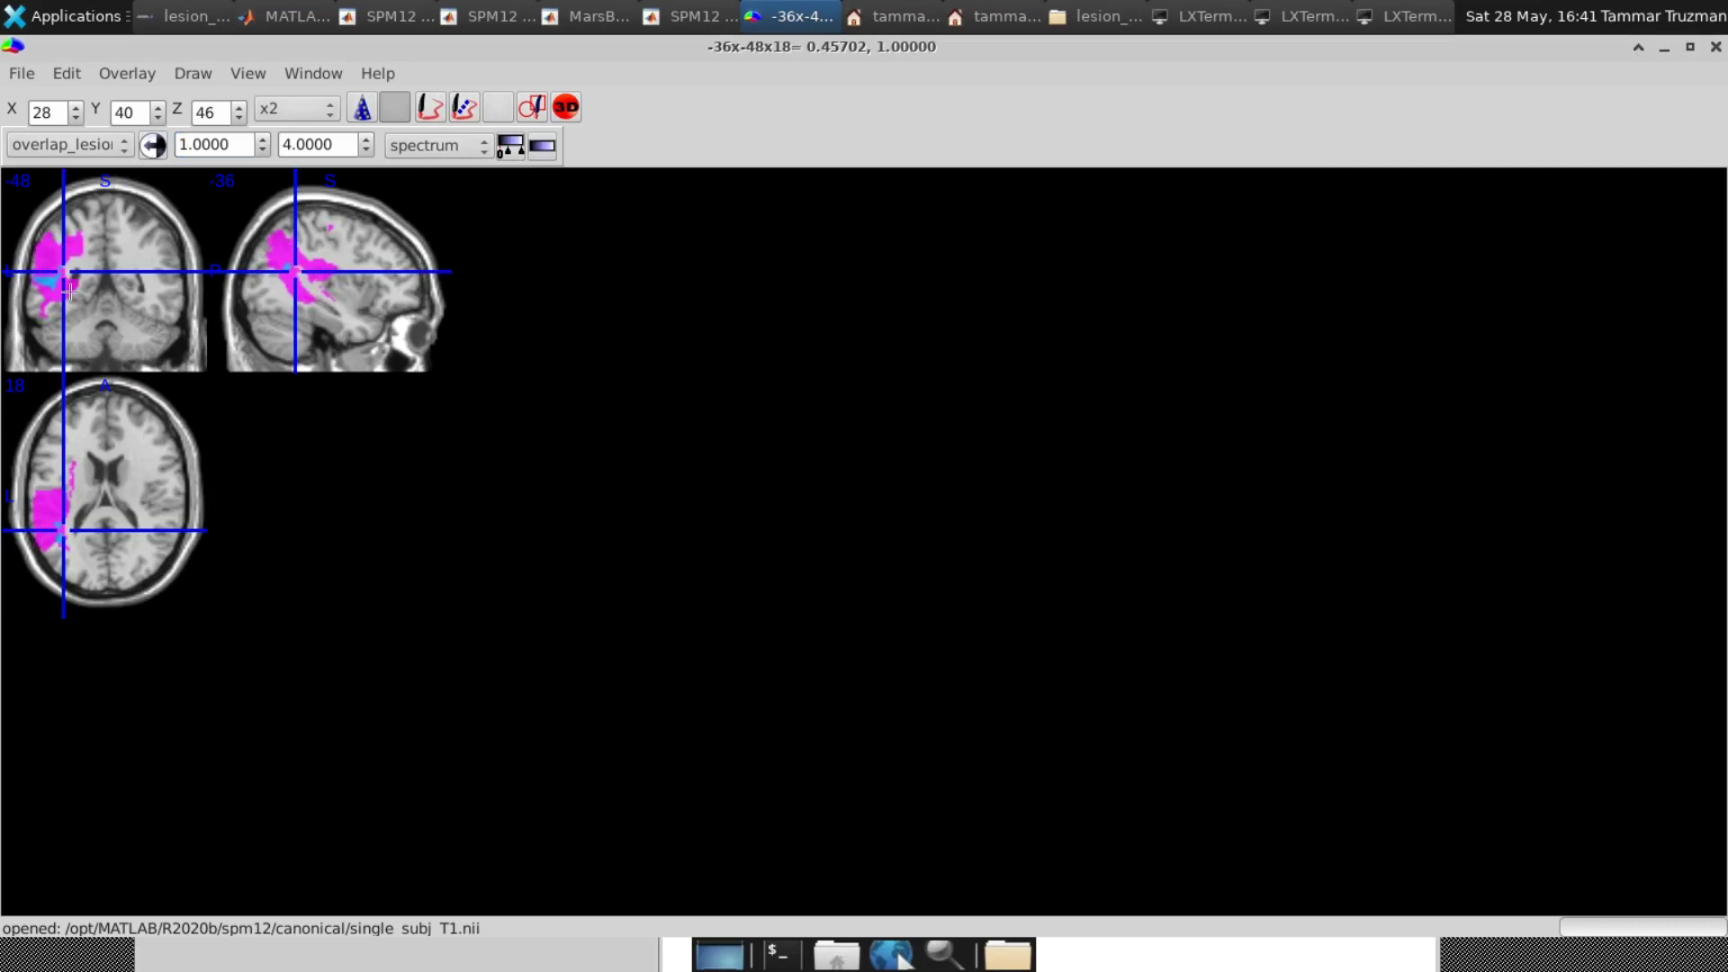
{"action": "left_click", "coordinate": [49, 281]}
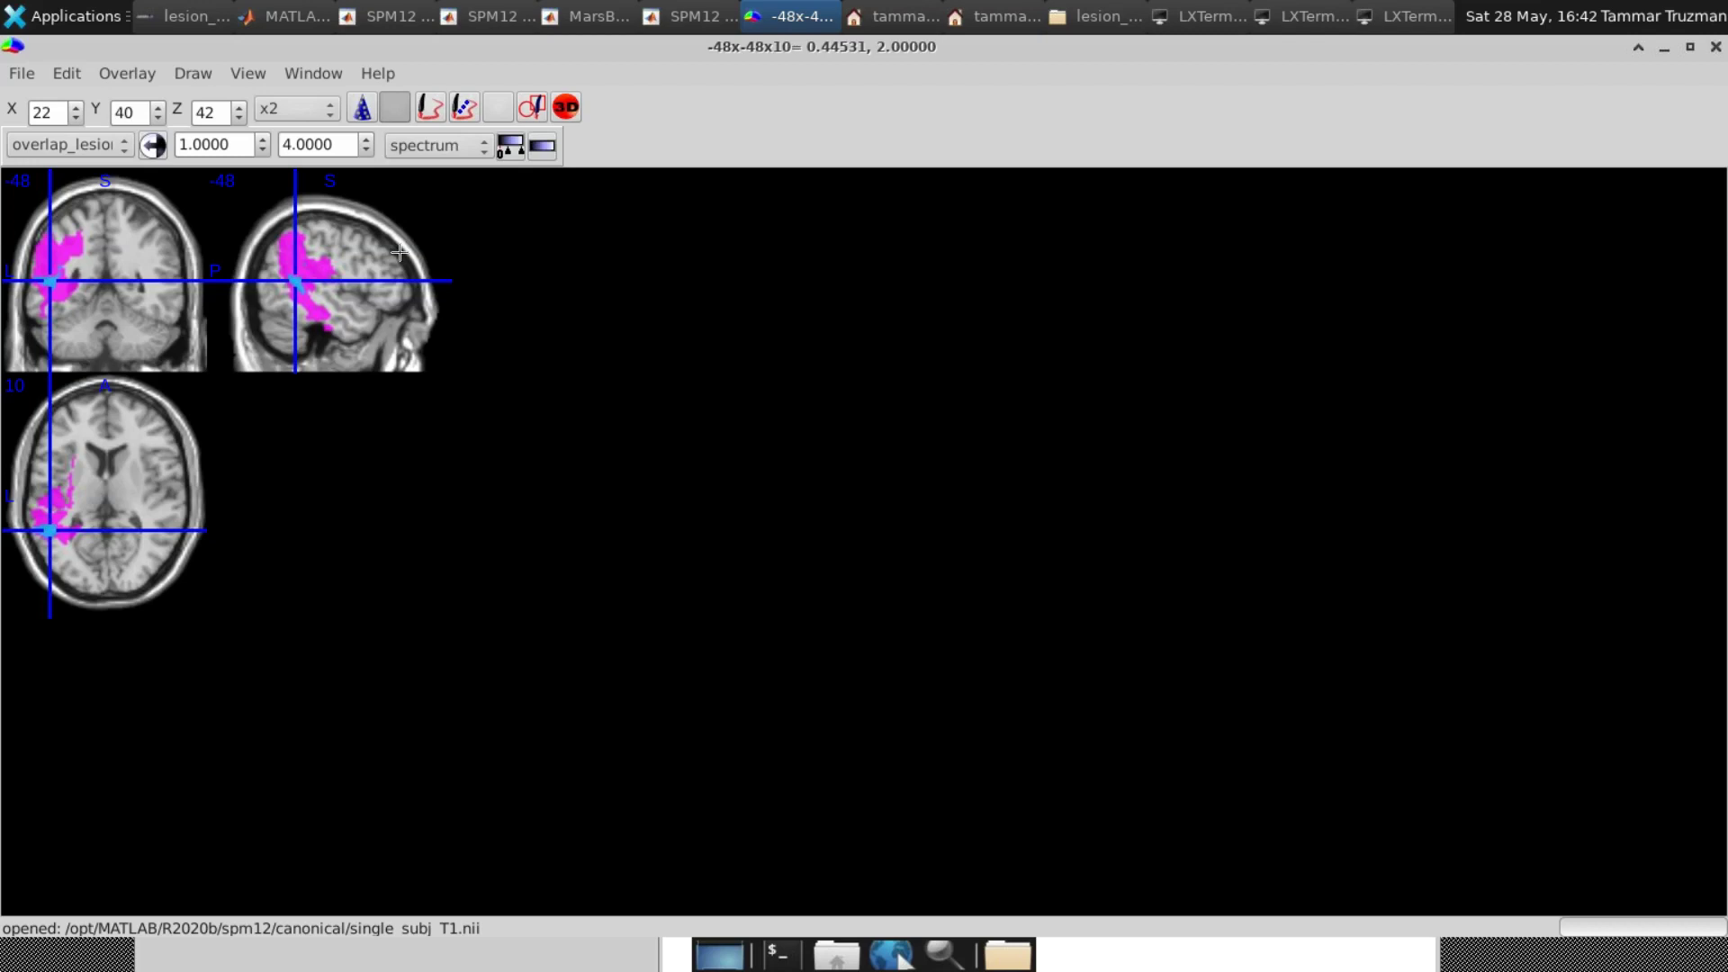
Open the MultiSlice window maximized and bring up its Select multislices dialog.
{"action": "left_click", "coordinate": [233, 79]}
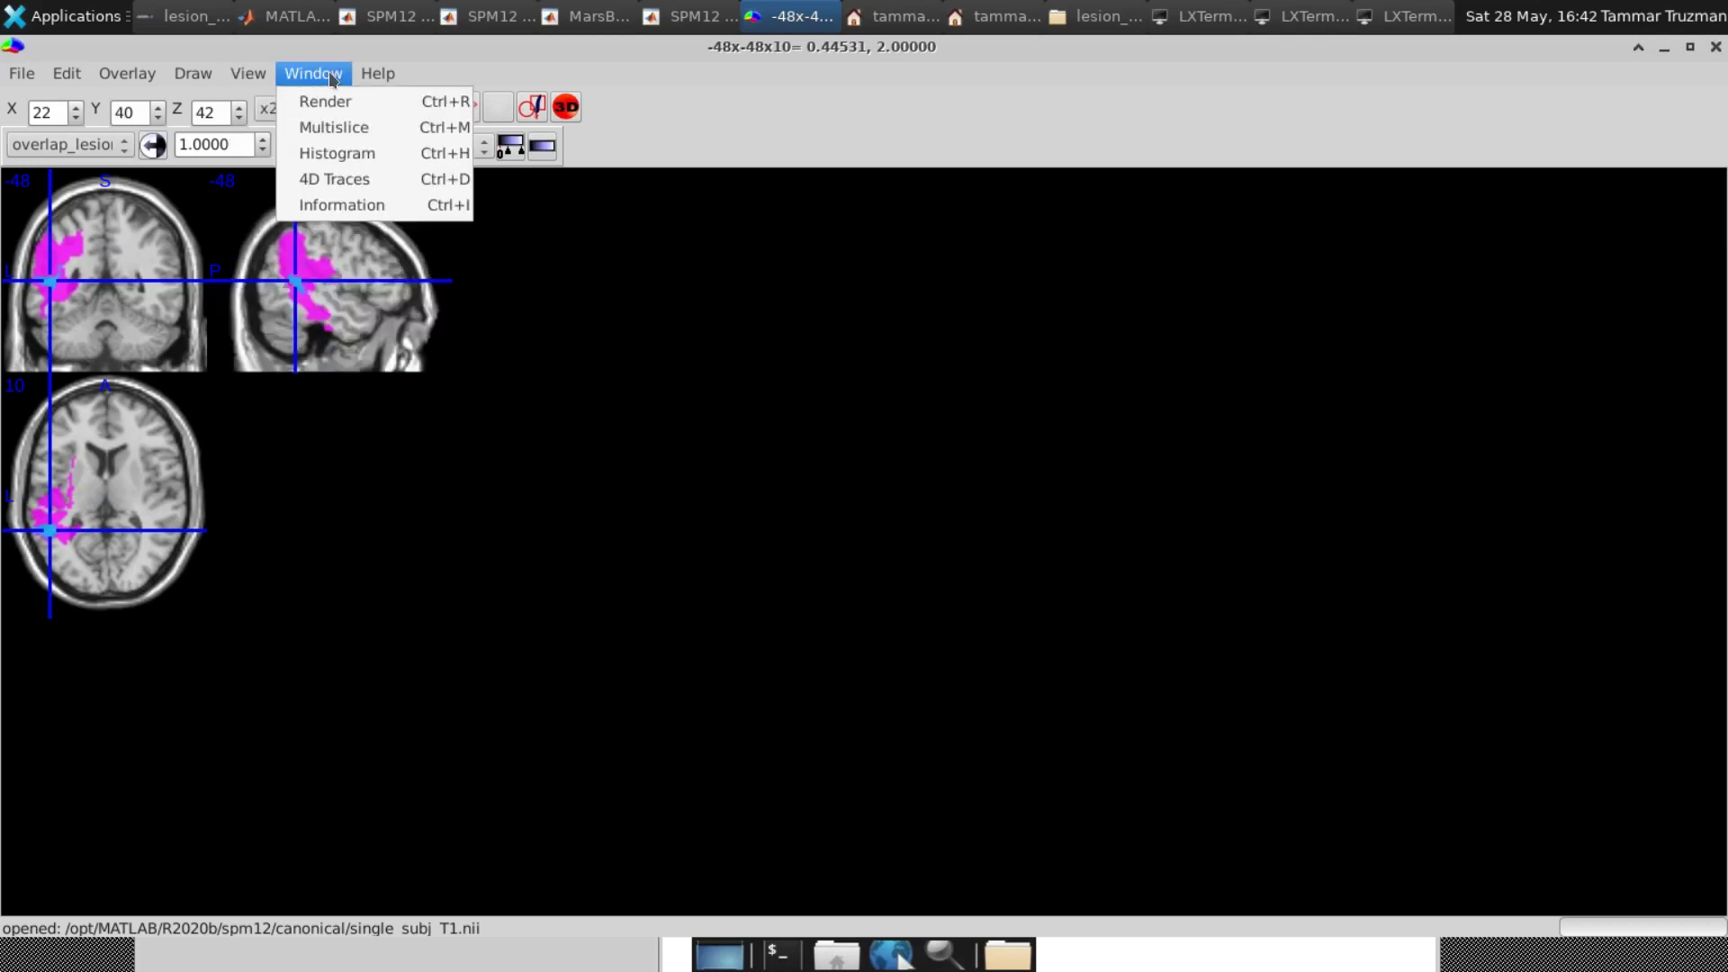
{"action": "left_click", "coordinate": [356, 127]}
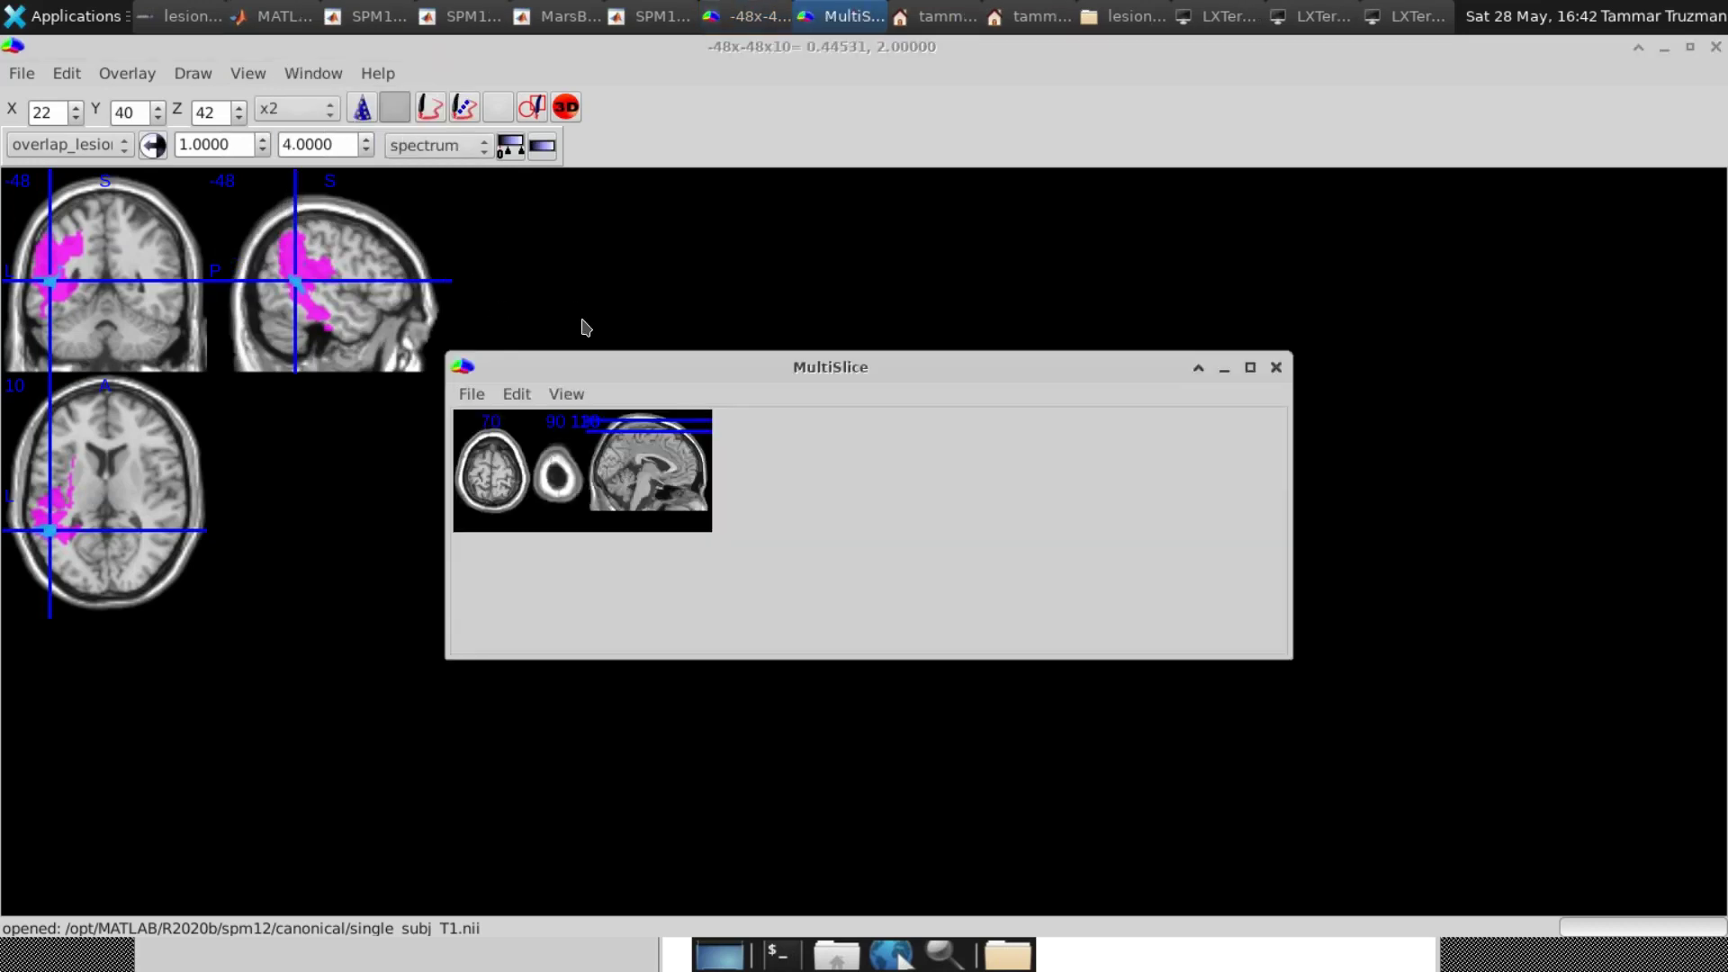
{"action": "double_click", "coordinate": [634, 367]}
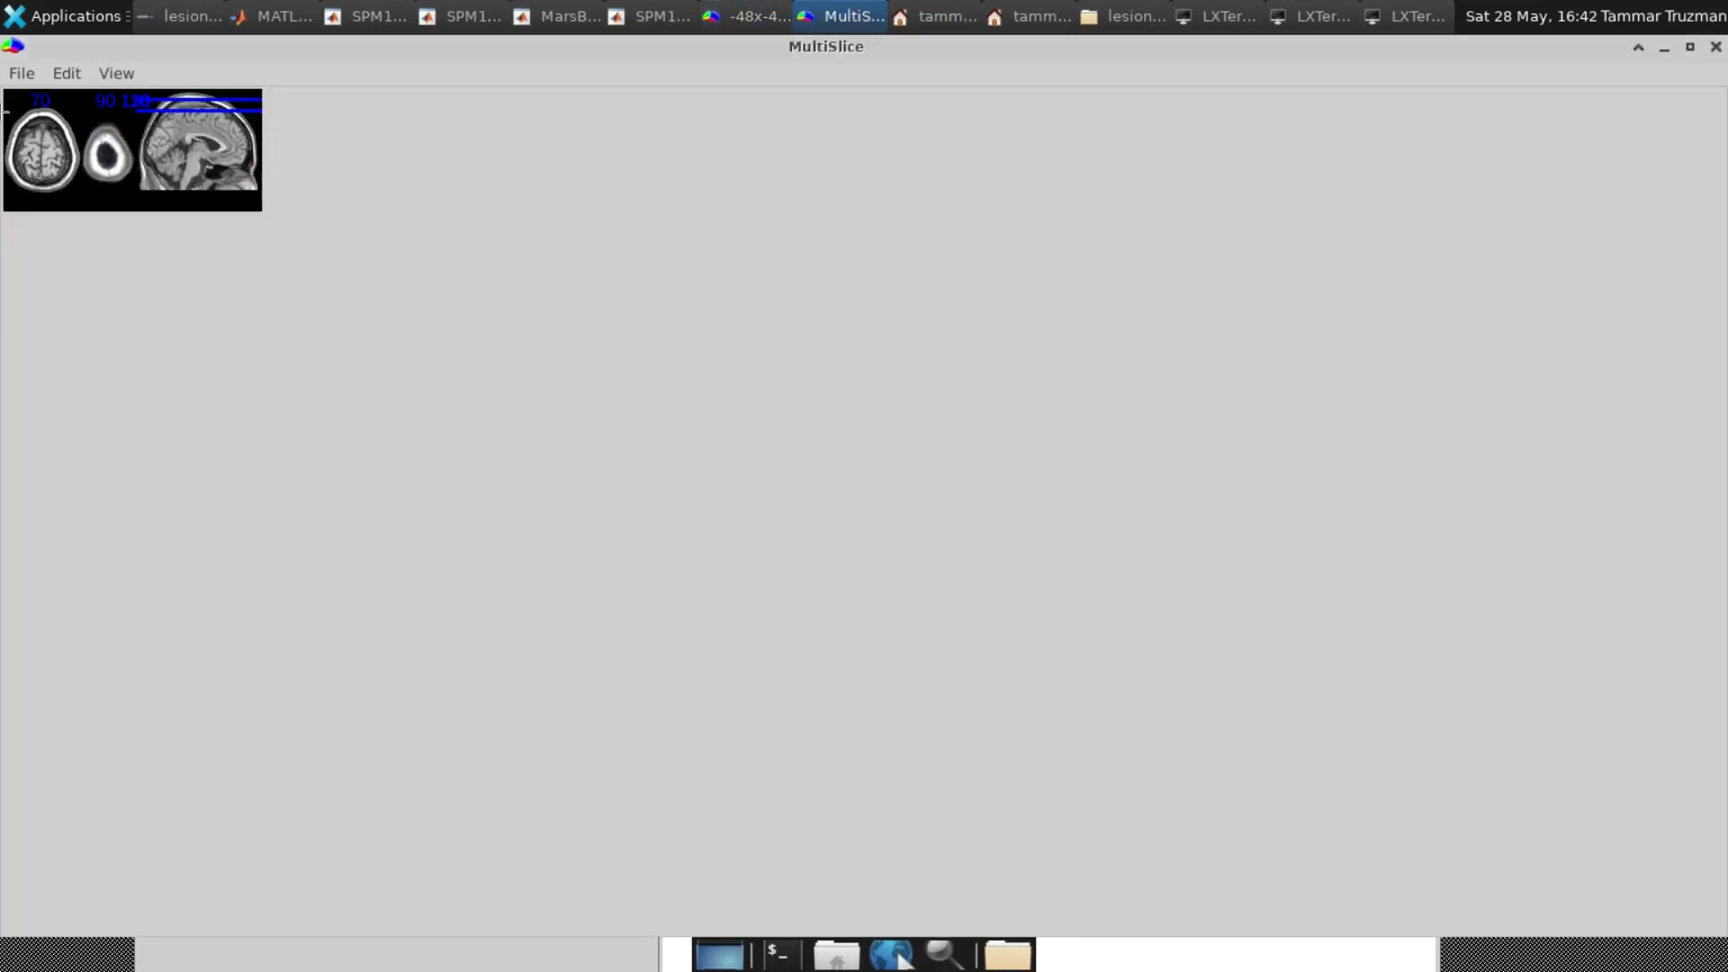
{"action": "left_click", "coordinate": [36, 74]}
{"action": "mouse_move", "coordinate": [51, 79]}
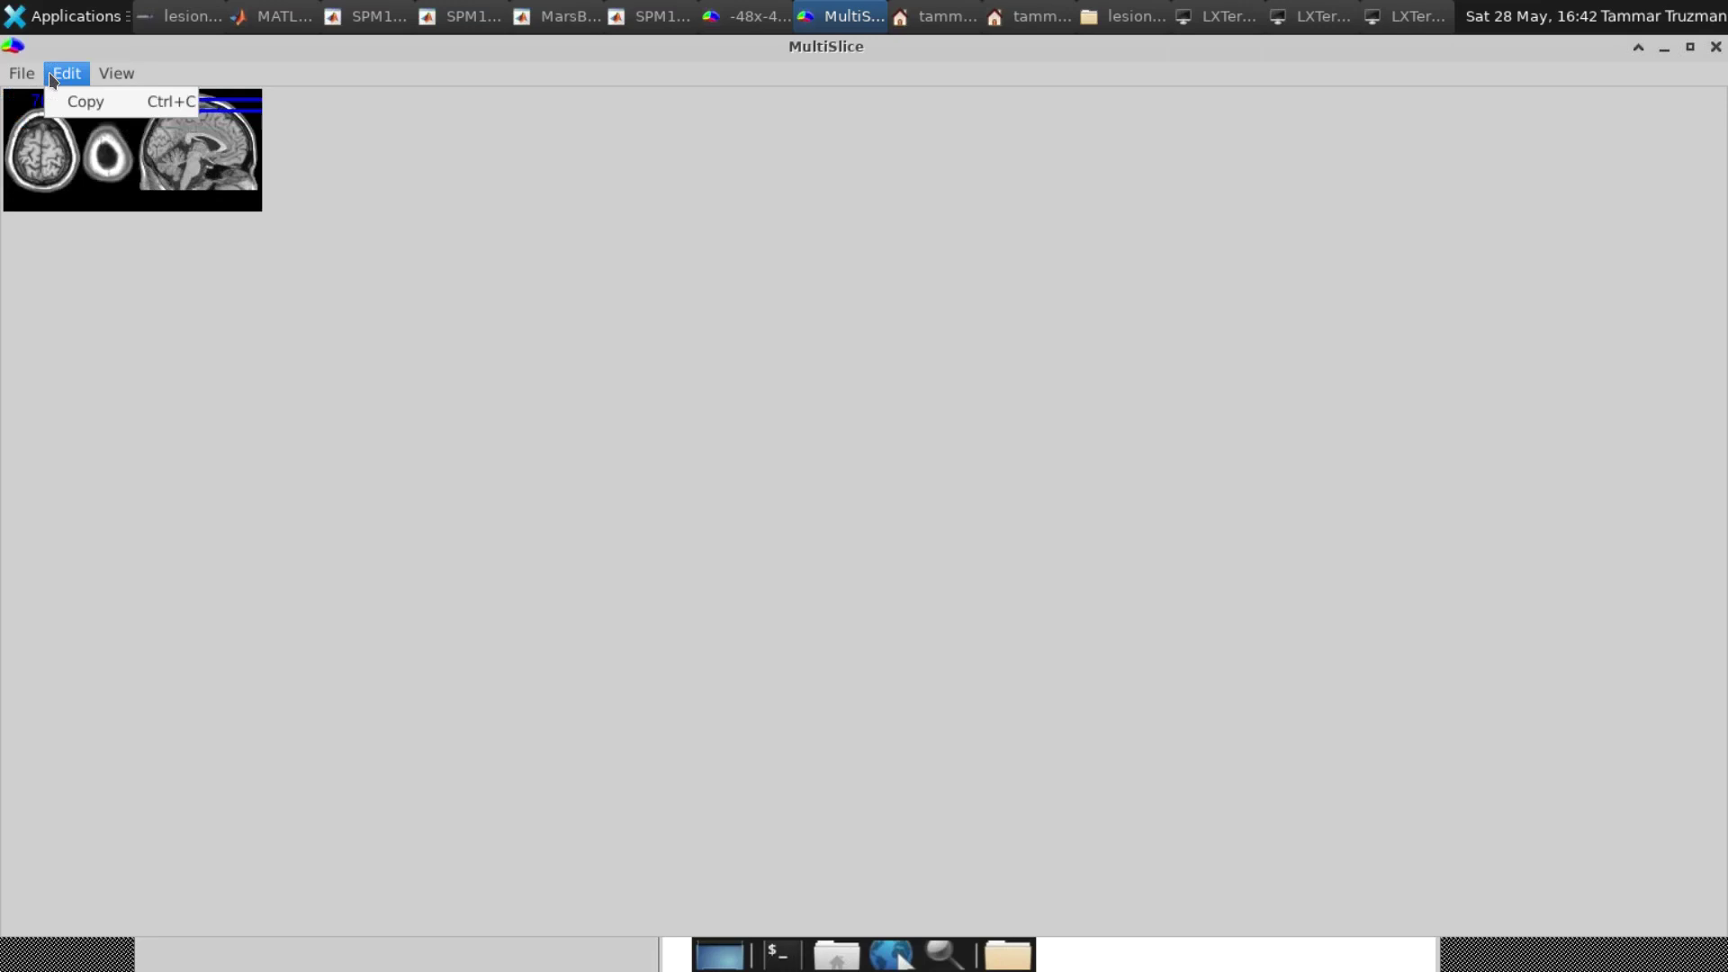
{"action": "mouse_move", "coordinate": [117, 76]}
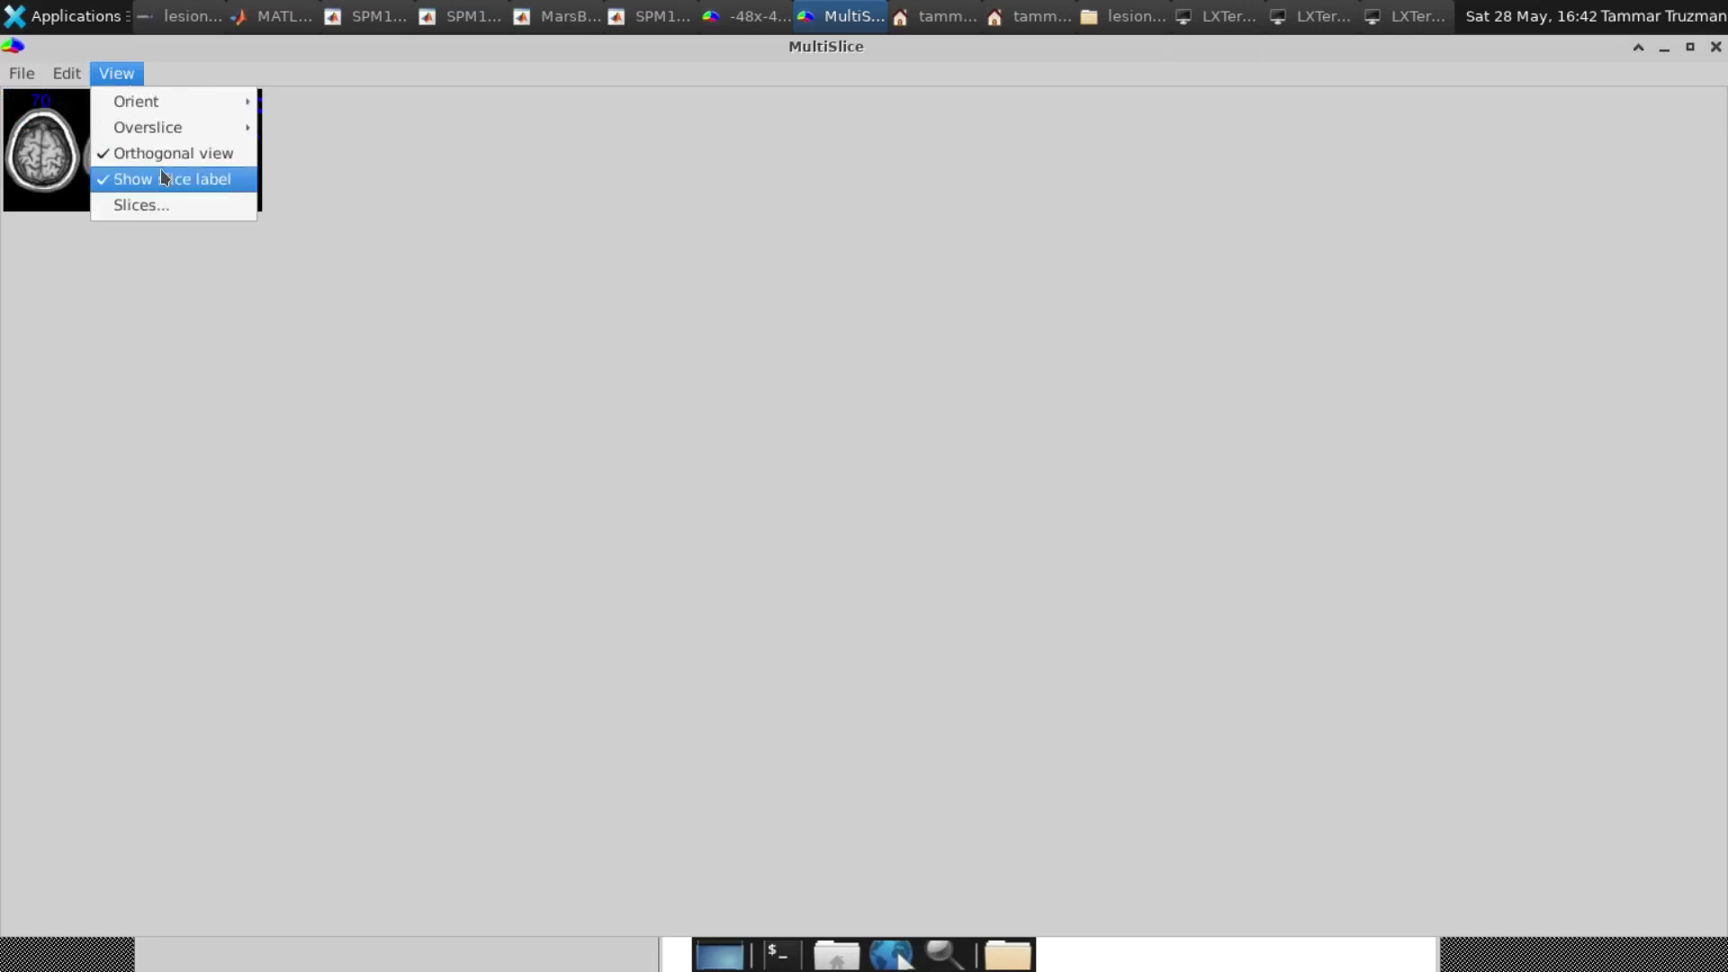
{"action": "left_click", "coordinate": [229, 201]}
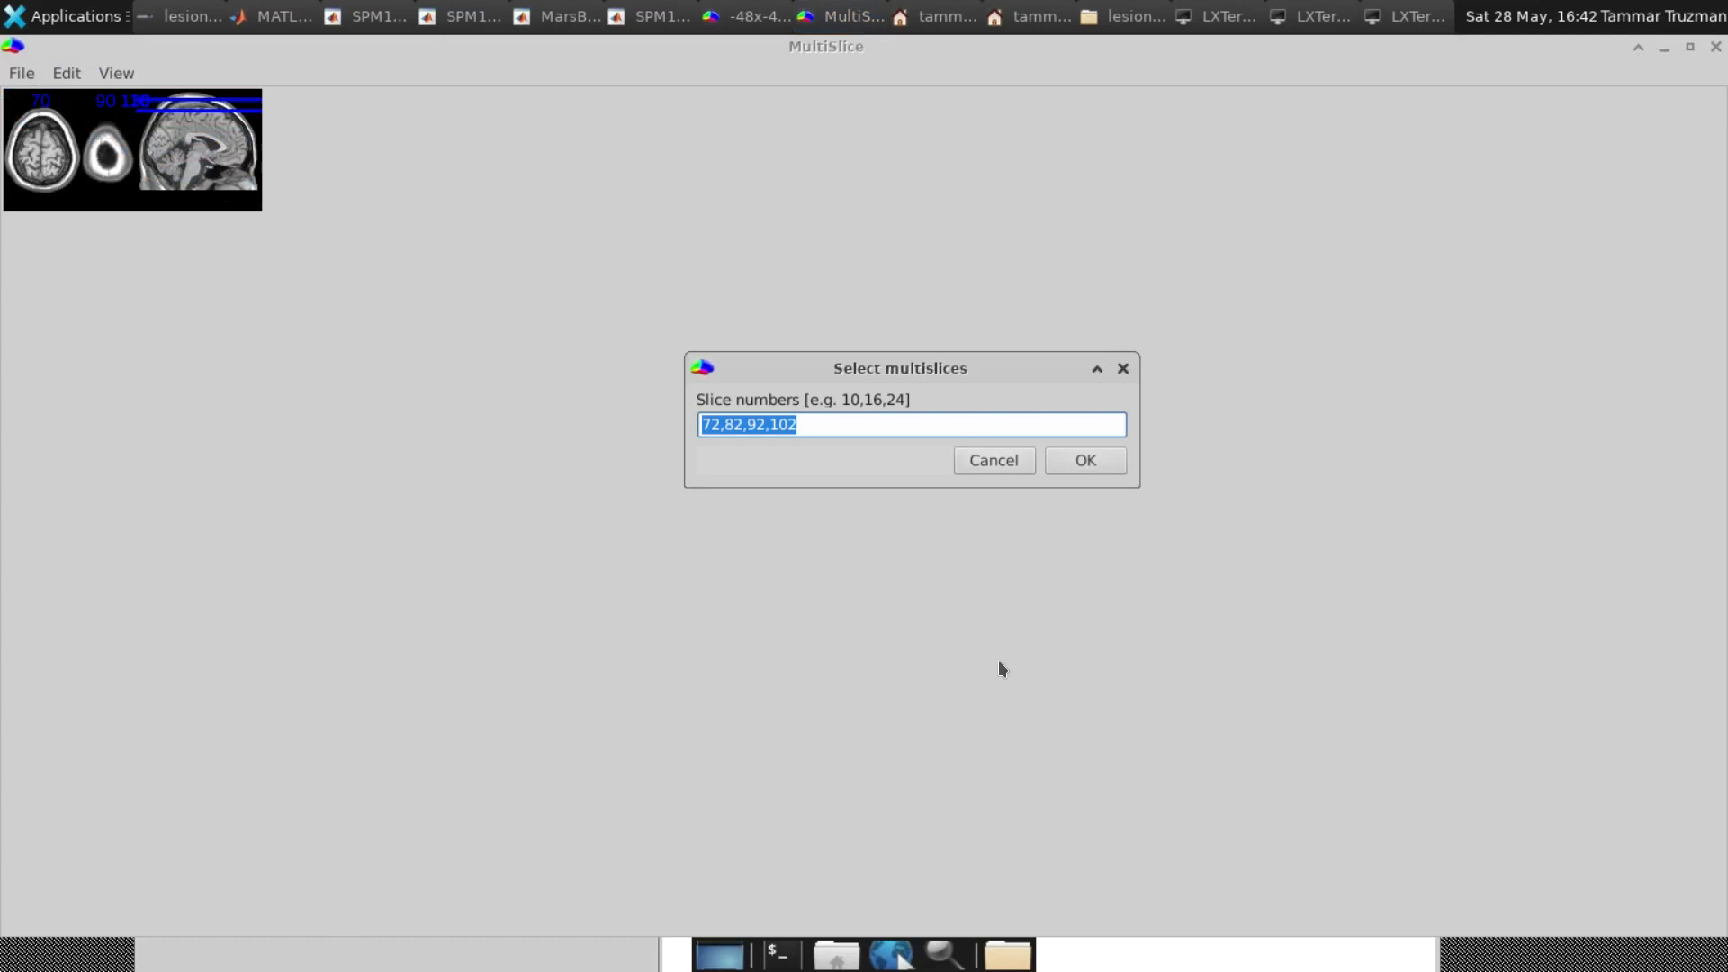
Enter axial slices -26, 0, 26, 36, 45 and 75 and apply them to the montage.
{"action": "type", "text": "26"}
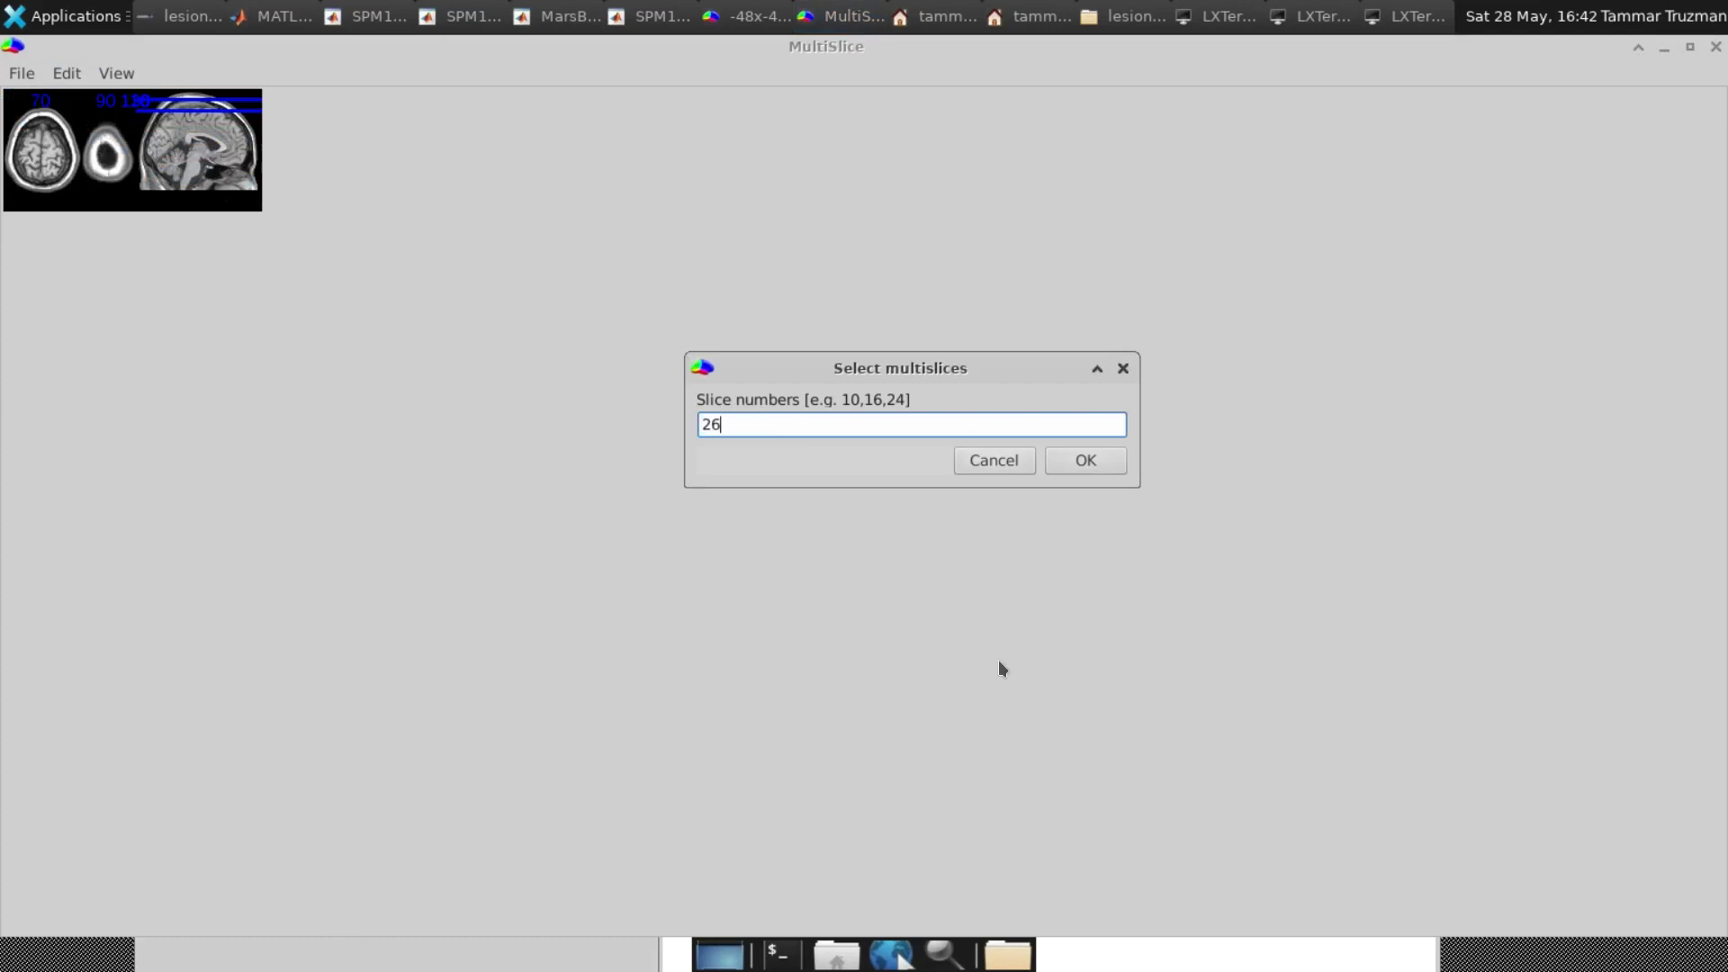
{"action": "type", "text": ", "}
{"action": "type", "text": "36, 45, "}
{"action": "type", "text": "75,"}
{"action": "type", "text": "-26"}
{"action": "type", "text": ", 0,"}
{"action": "left_click", "coordinate": [1112, 467]}
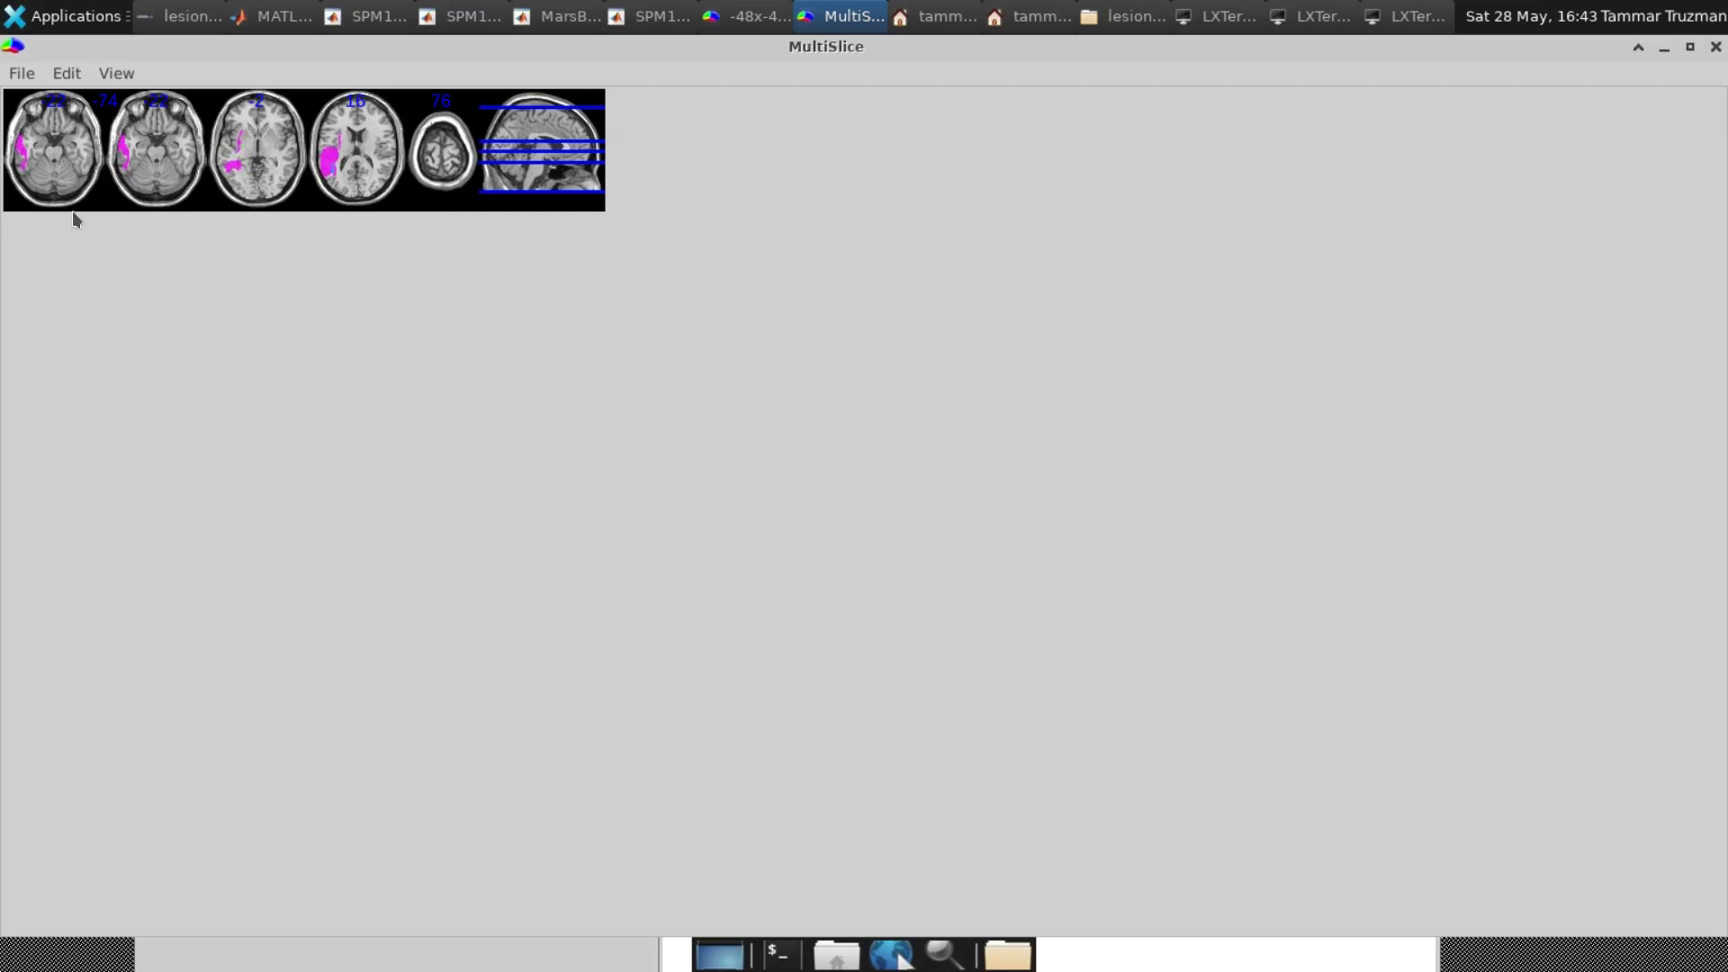
Look through the montage's View options, leaving them unchanged.
{"action": "left_click", "coordinate": [122, 73]}
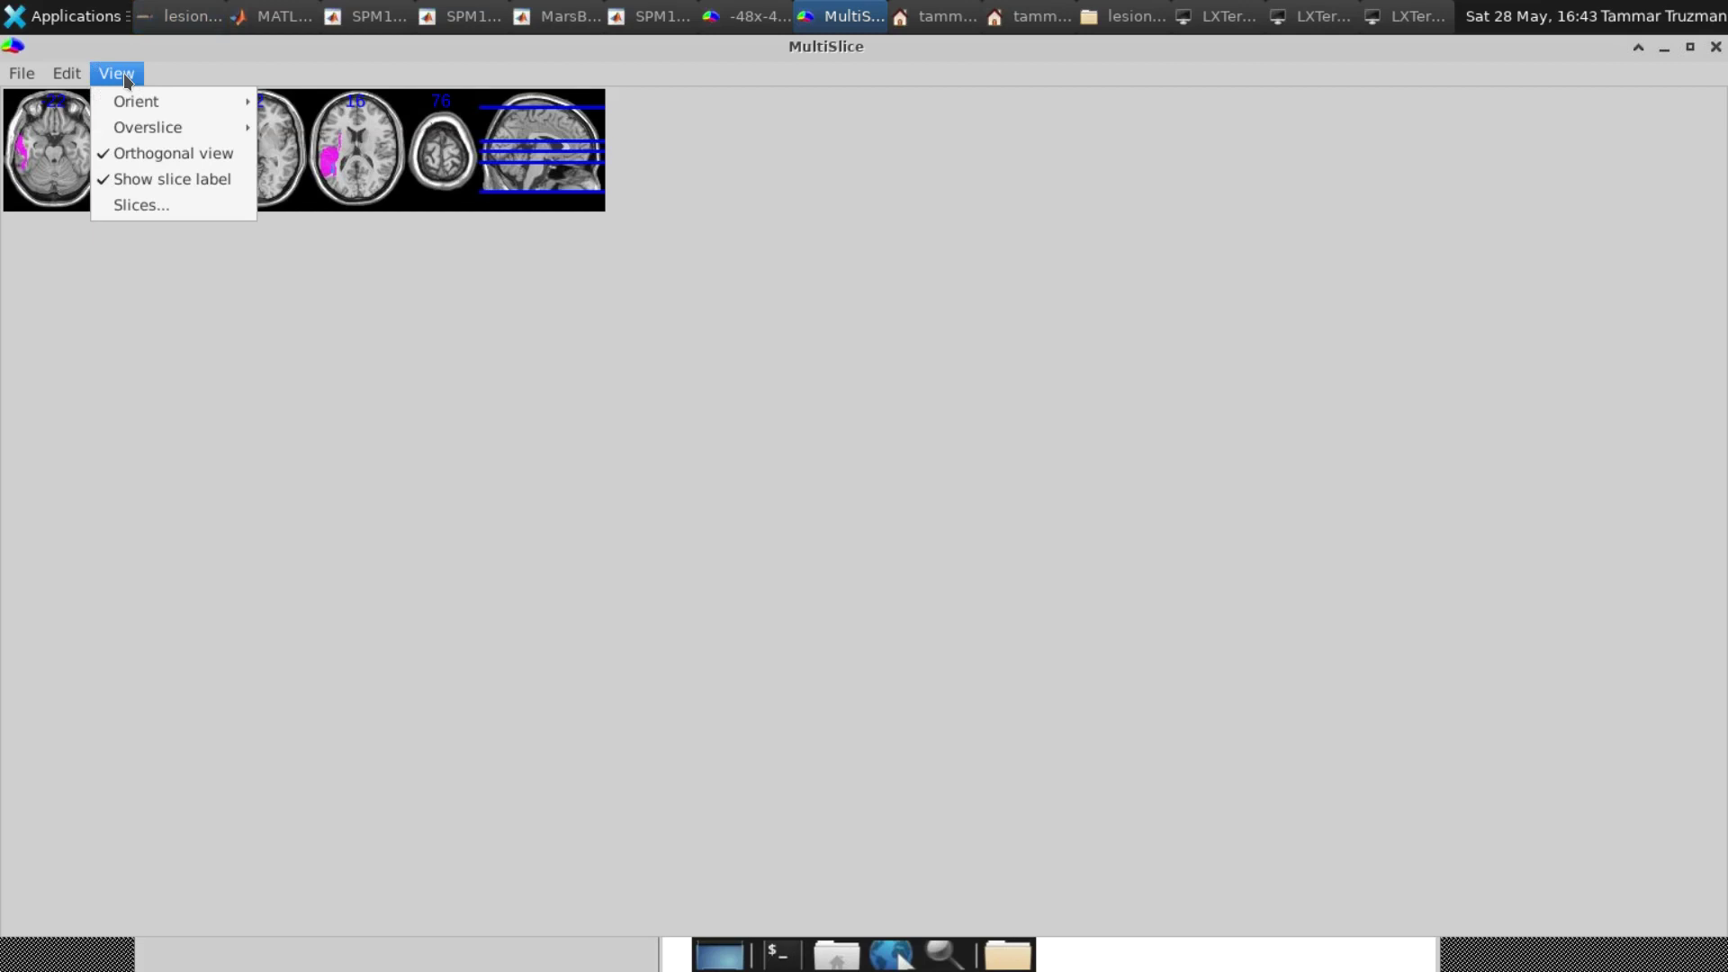
{"action": "mouse_move", "coordinate": [127, 108]}
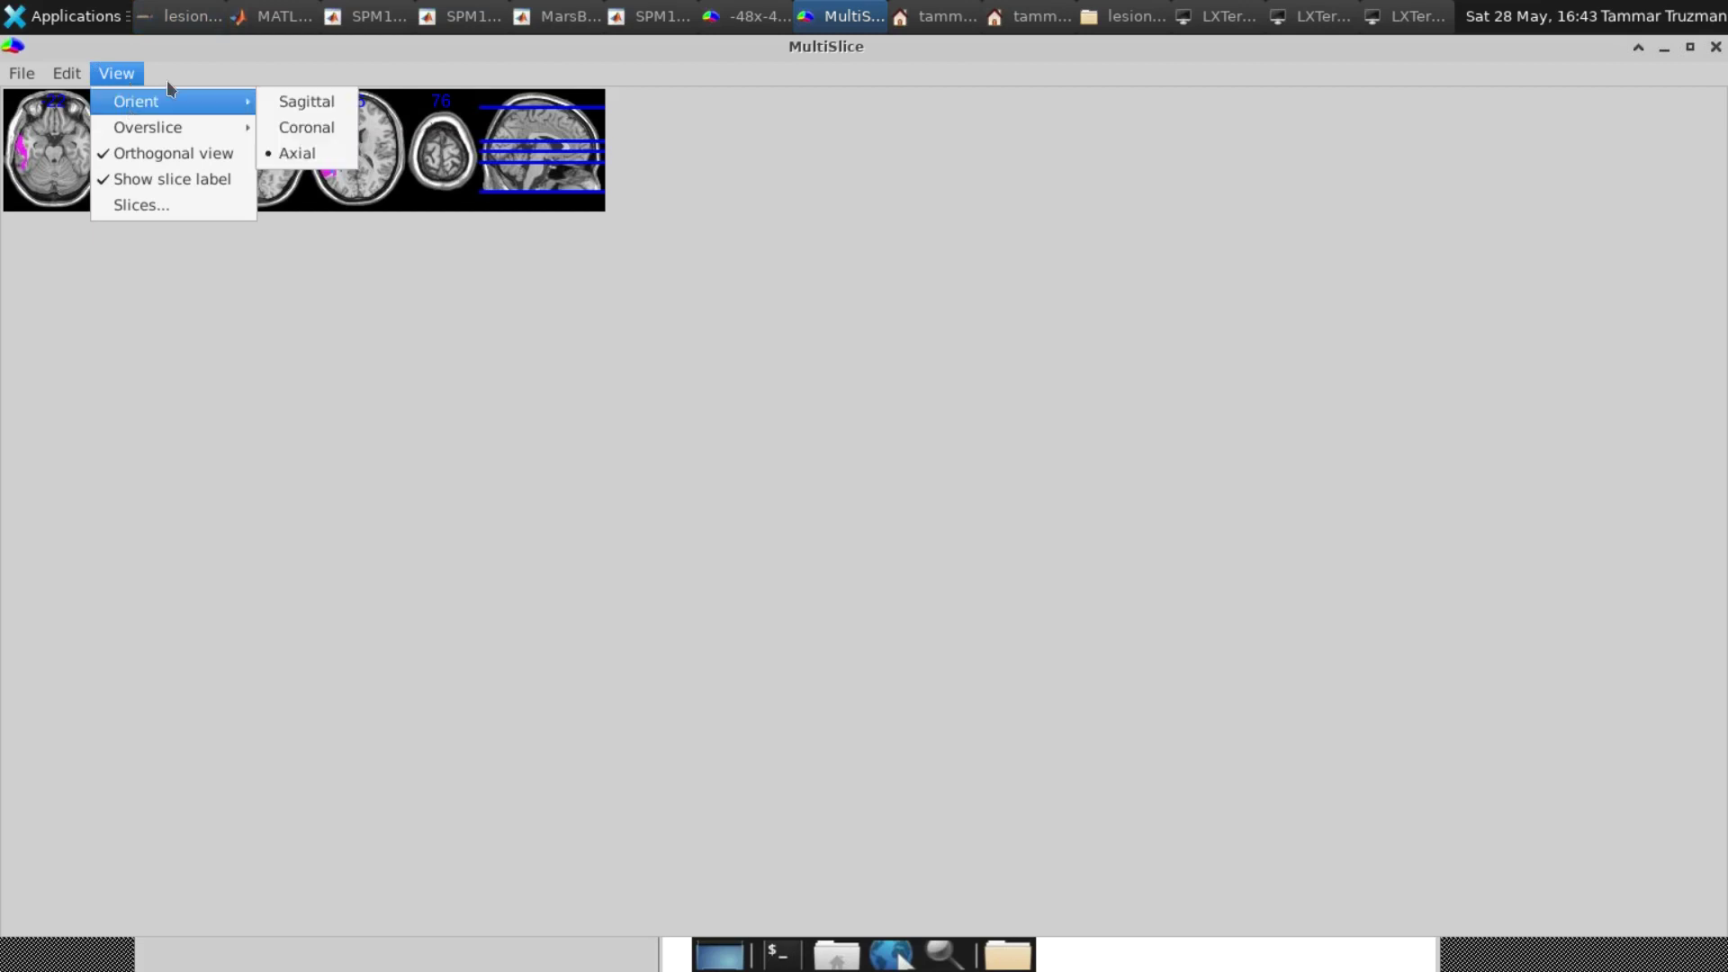
{"action": "mouse_move", "coordinate": [231, 135]}
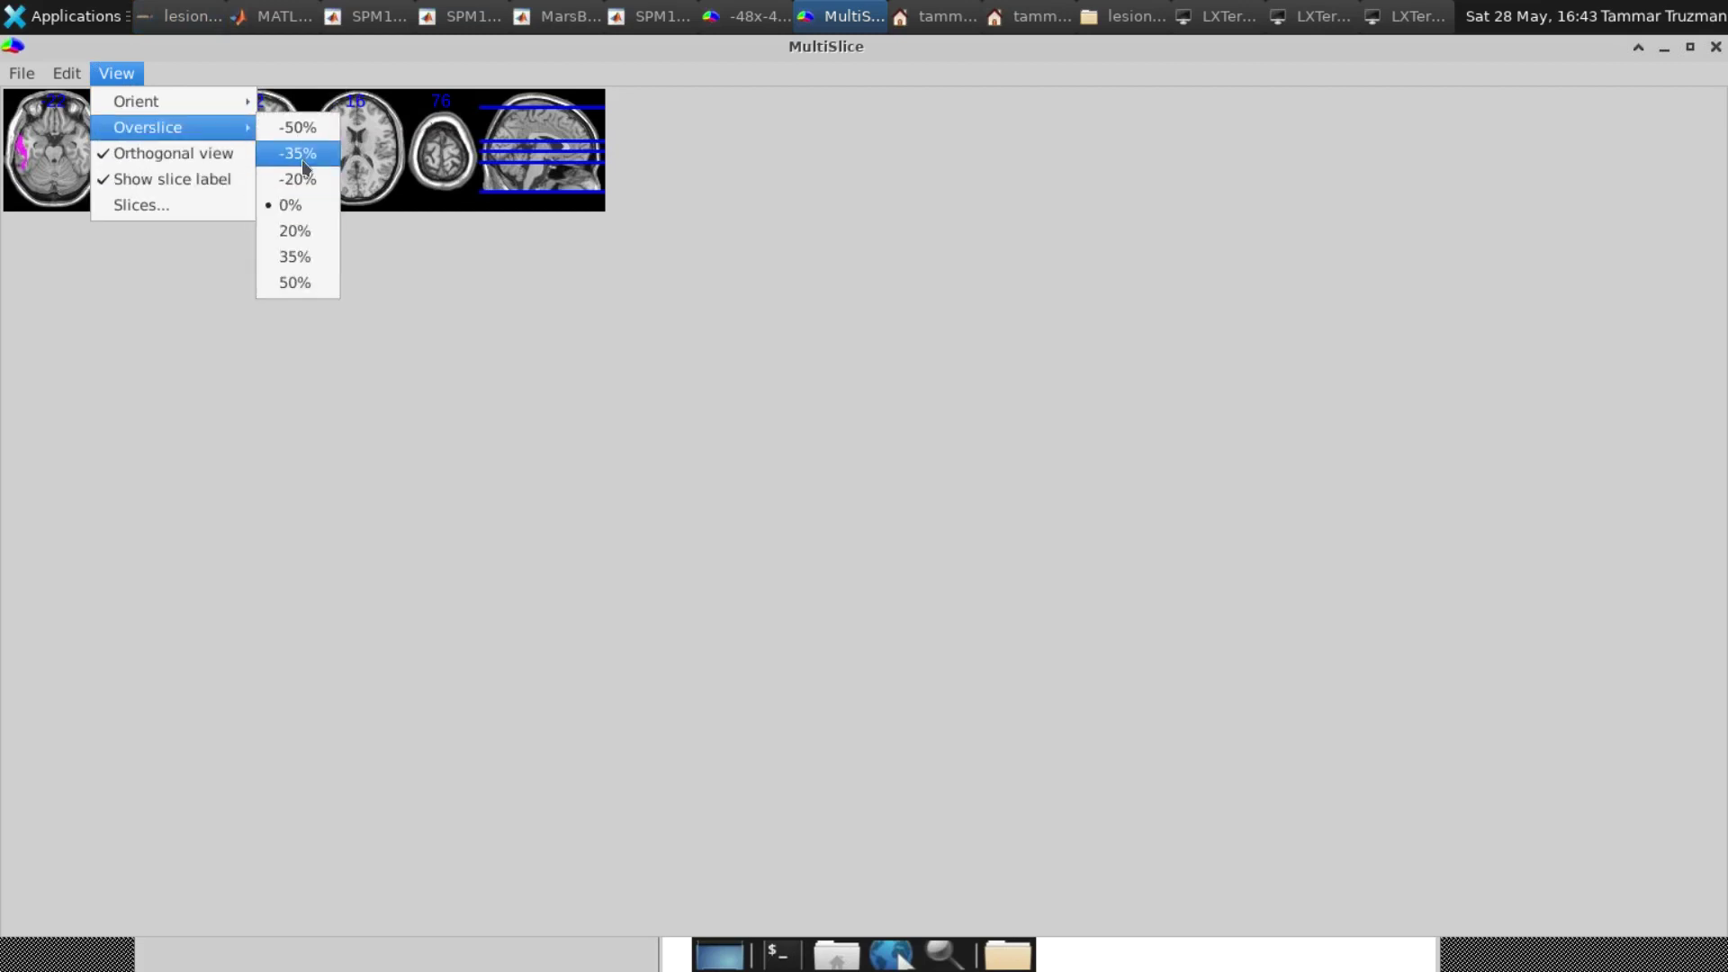
{"action": "left_click", "coordinate": [100, 336]}
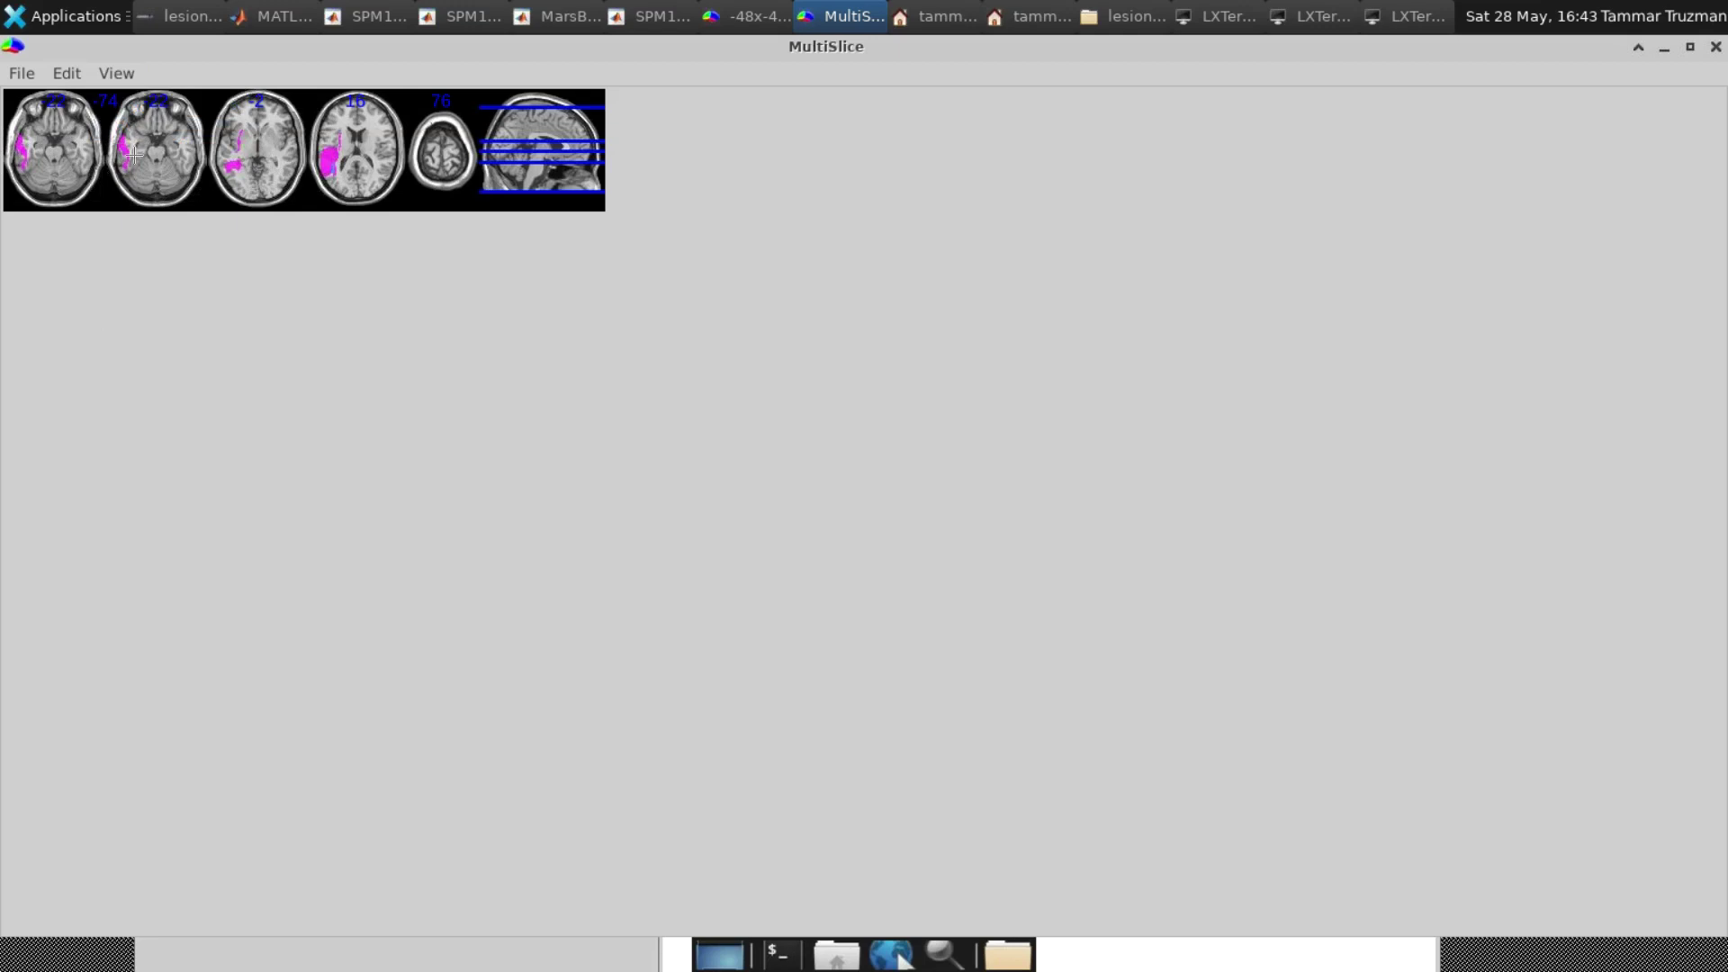
Try Overslice values including -20%, settling on a 20% slice overlap.
{"action": "left_click", "coordinate": [115, 73]}
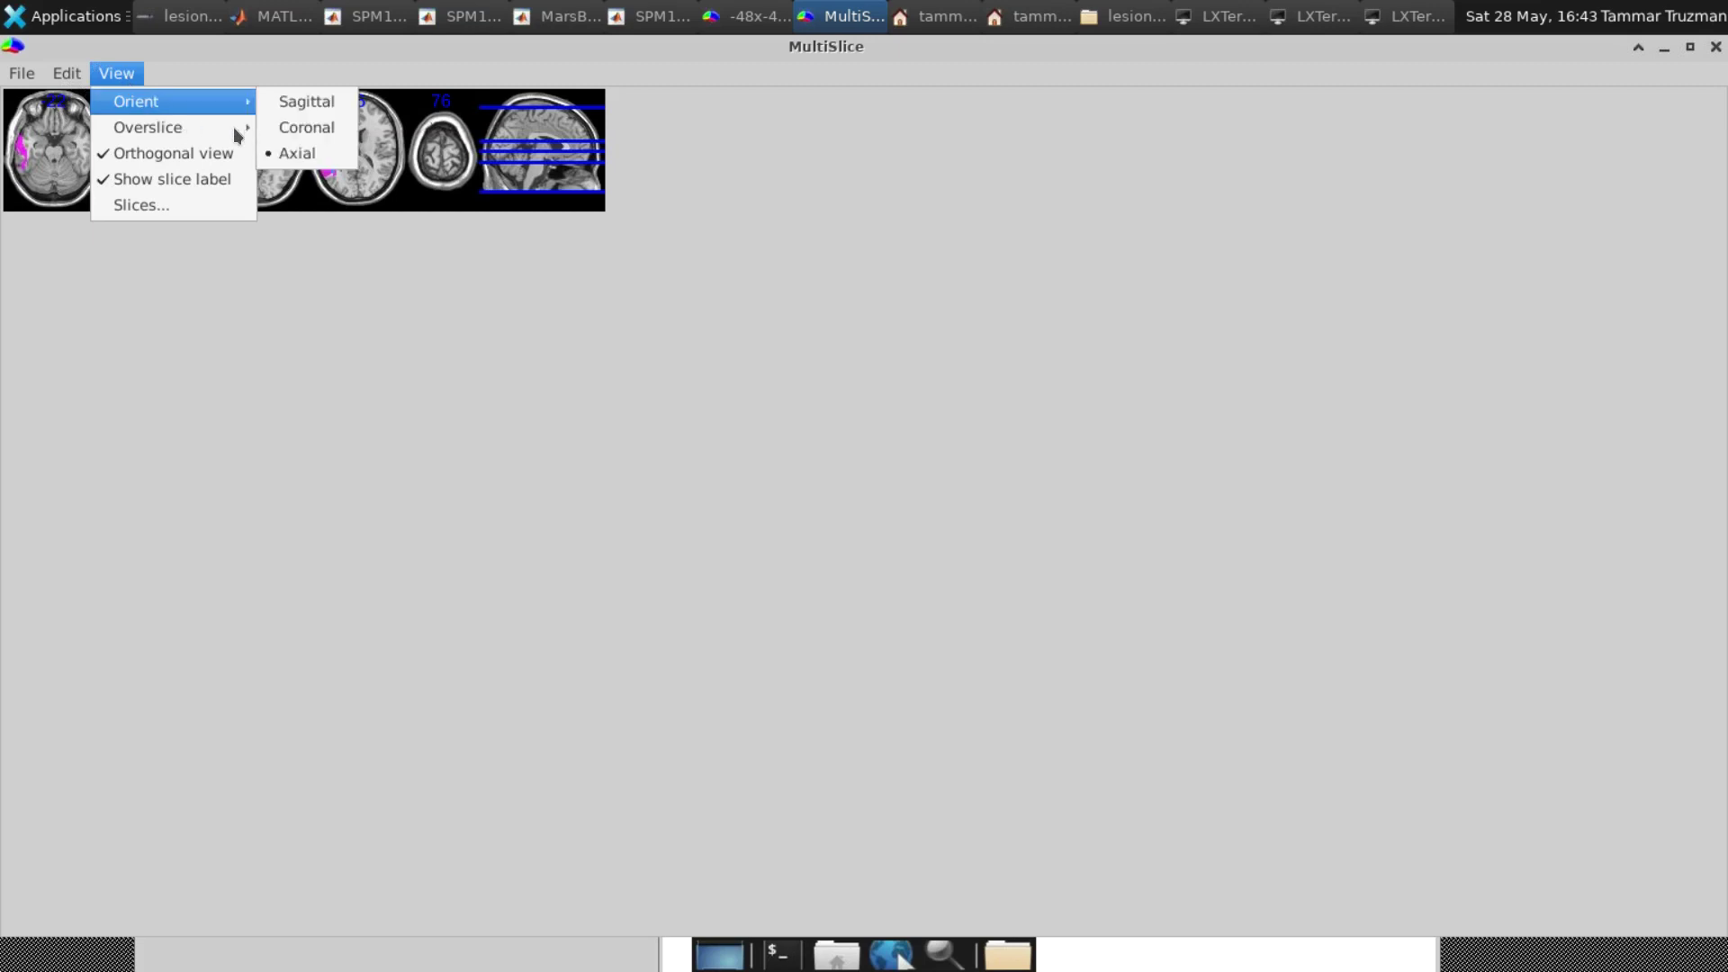
{"action": "mouse_move", "coordinate": [238, 128]}
{"action": "left_click", "coordinate": [294, 232]}
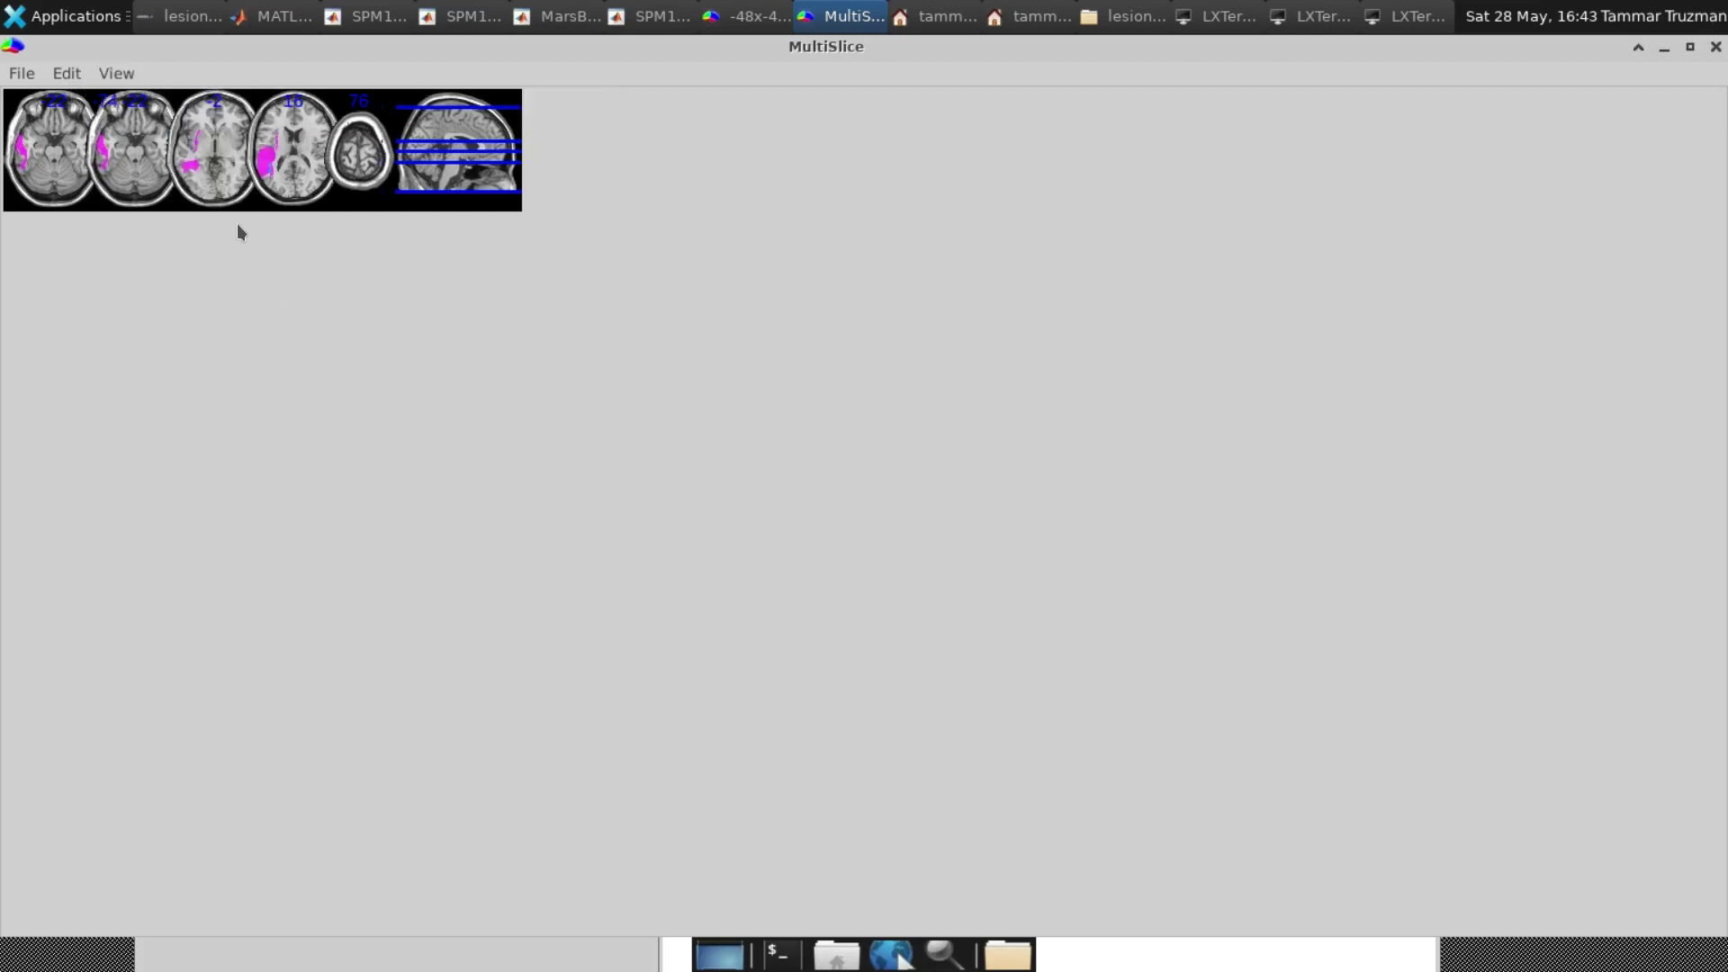
{"action": "left_click", "coordinate": [116, 73]}
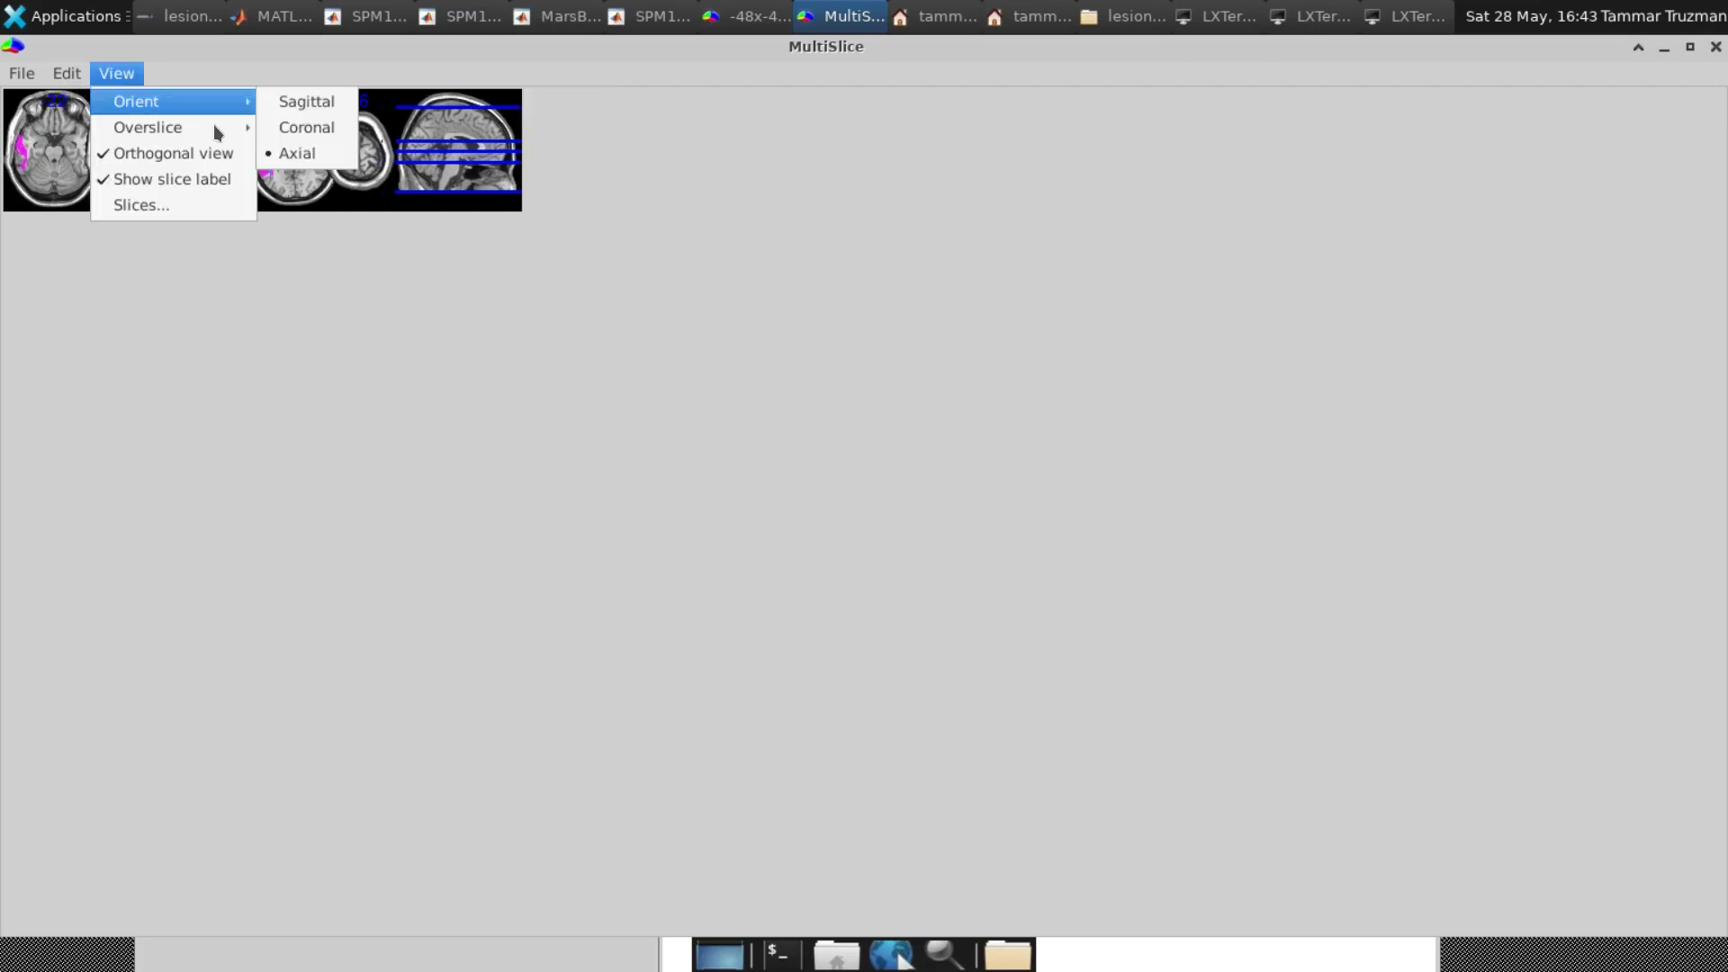
{"action": "mouse_move", "coordinate": [226, 126]}
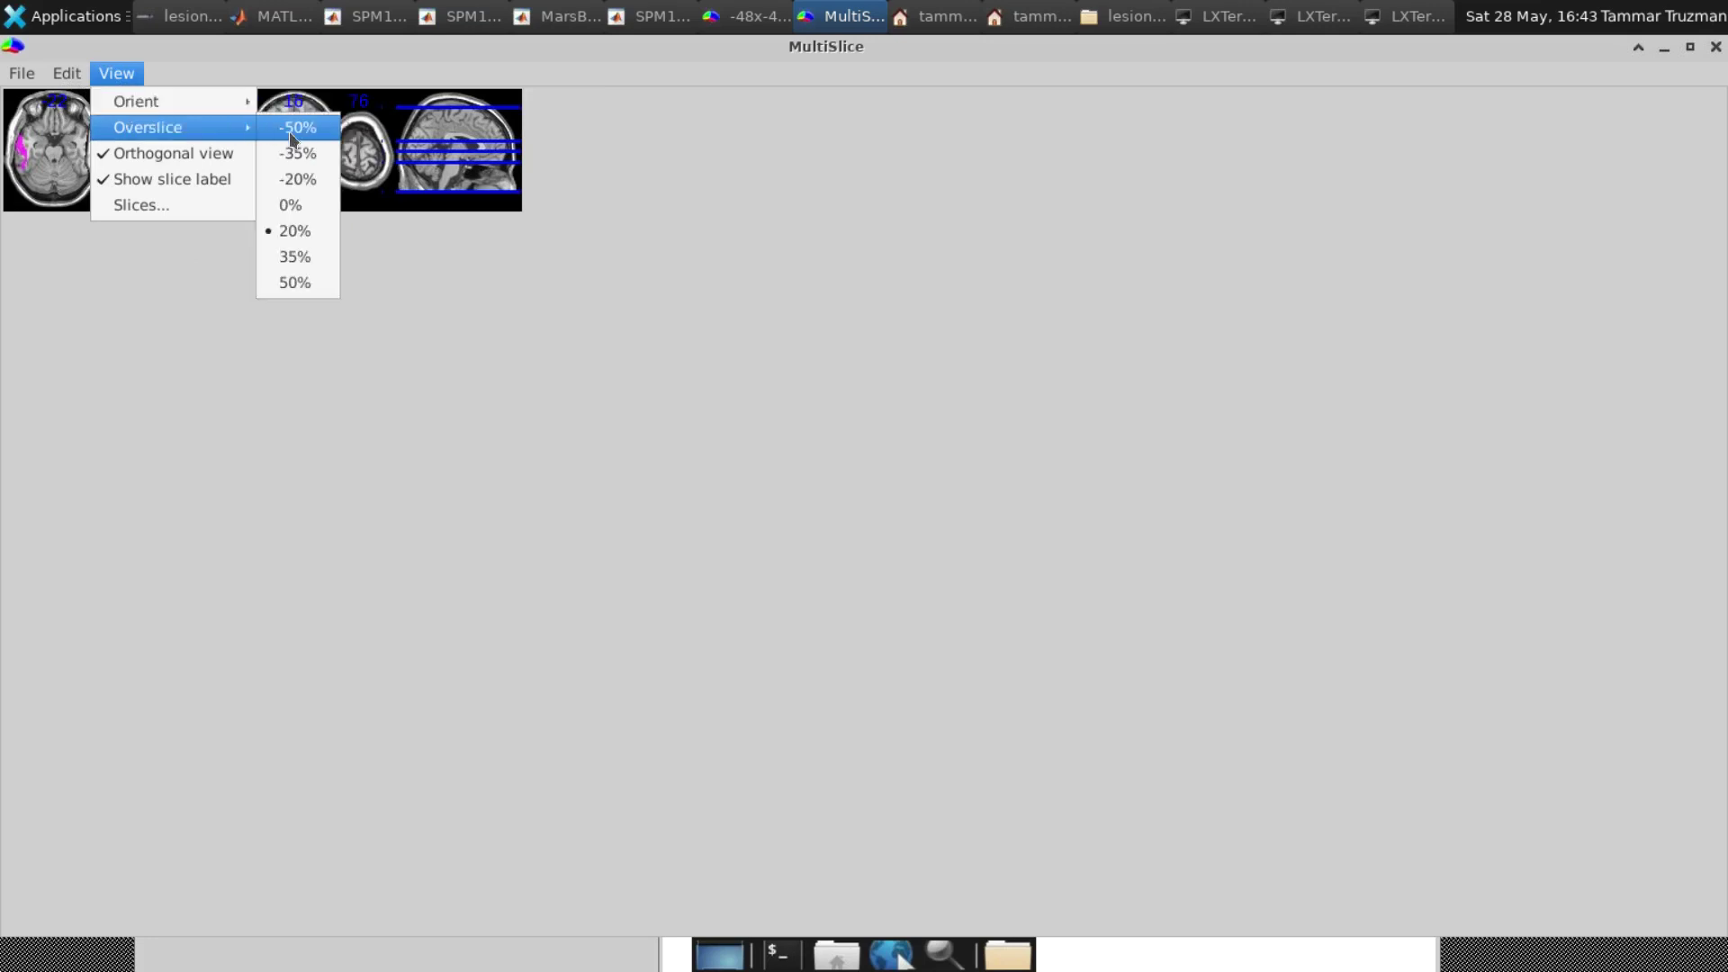
{"action": "left_click", "coordinate": [306, 184]}
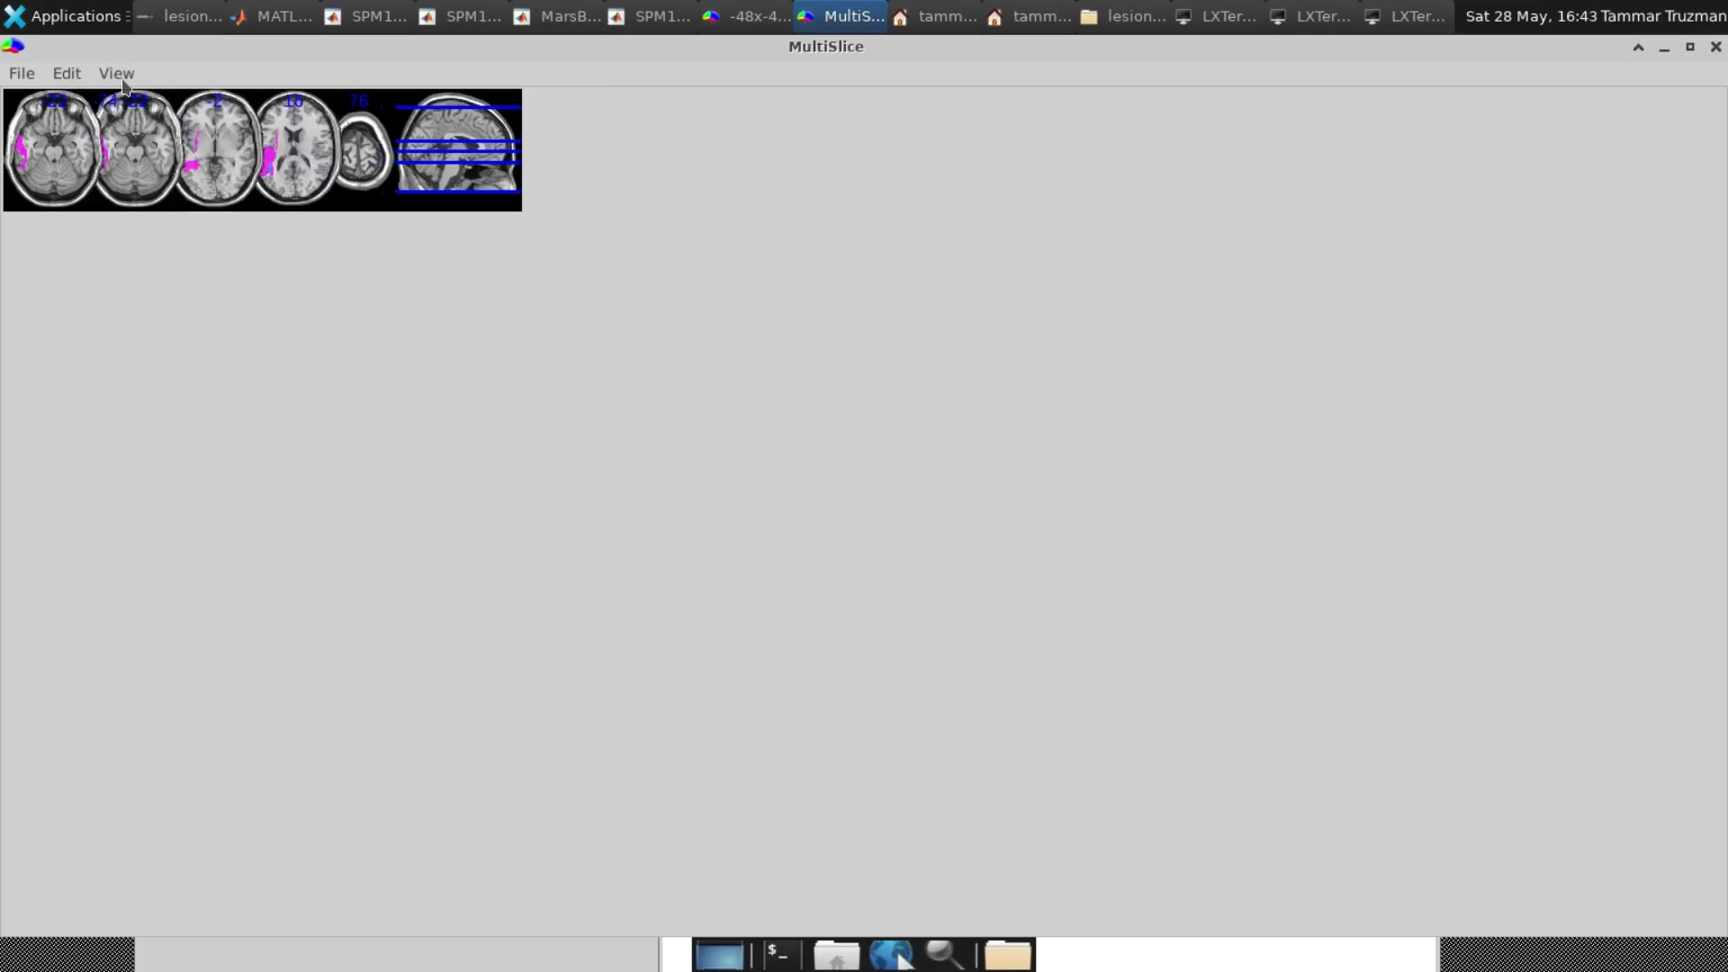
{"action": "left_click", "coordinate": [123, 81]}
{"action": "mouse_move", "coordinate": [162, 127]}
{"action": "left_click", "coordinate": [291, 229]}
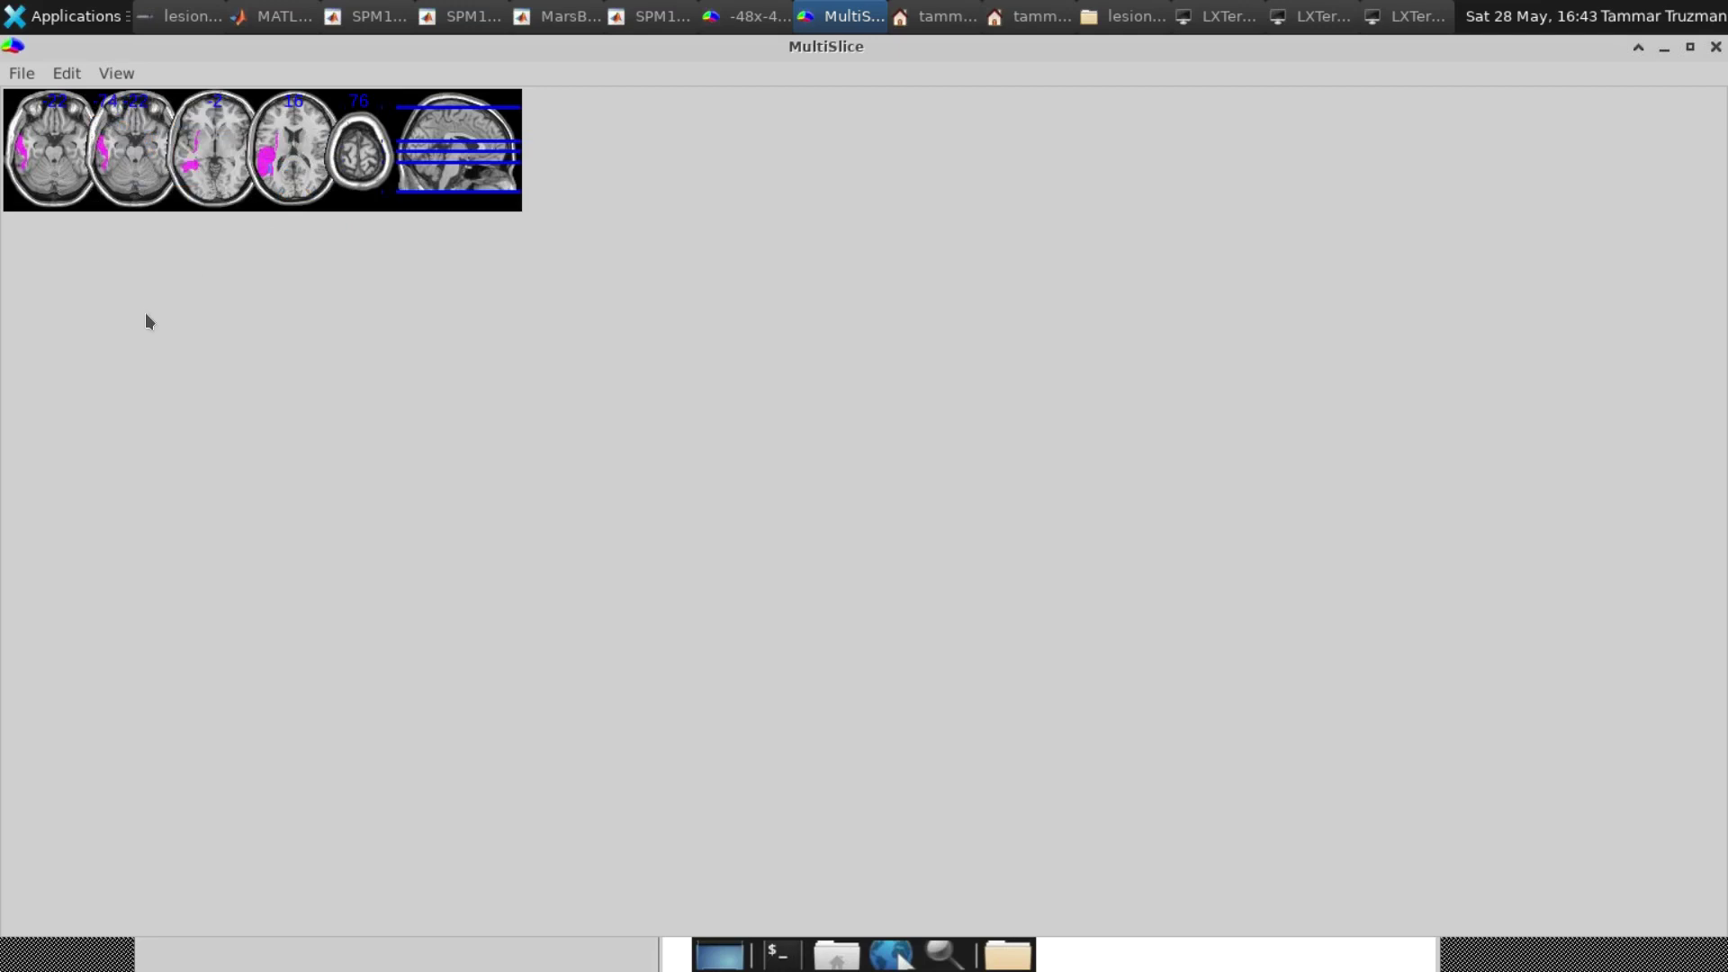
{"action": "left_click", "coordinate": [22, 73]}
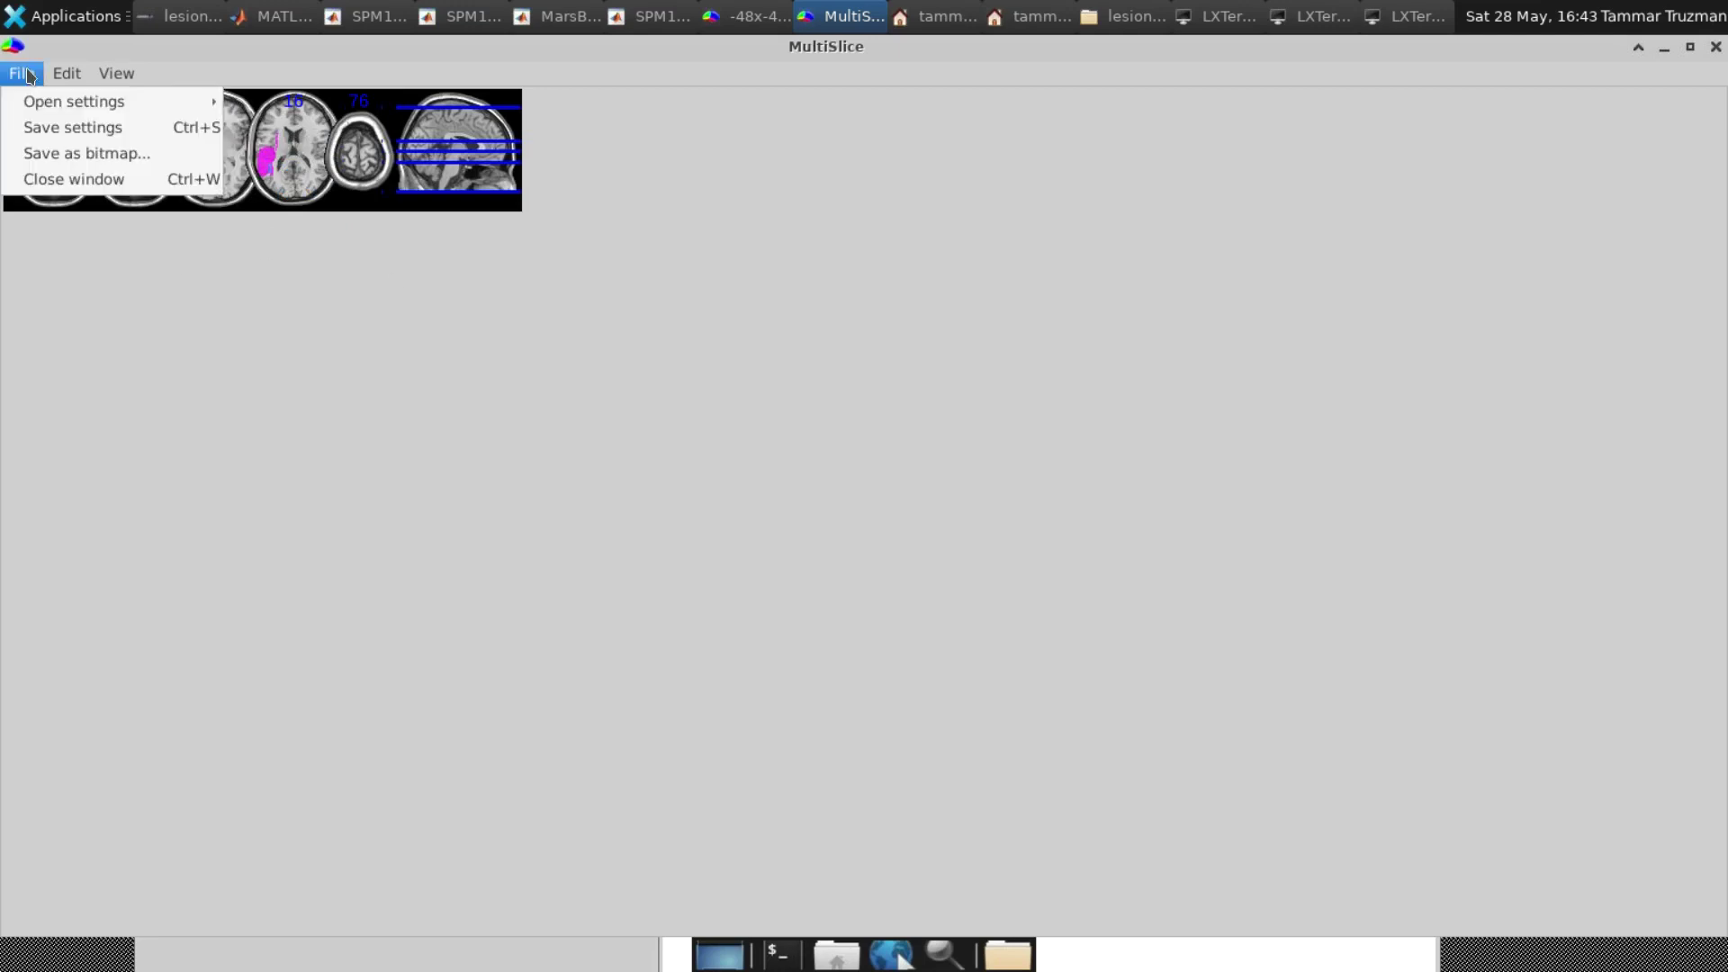
{"action": "mouse_move", "coordinate": [67, 73]}
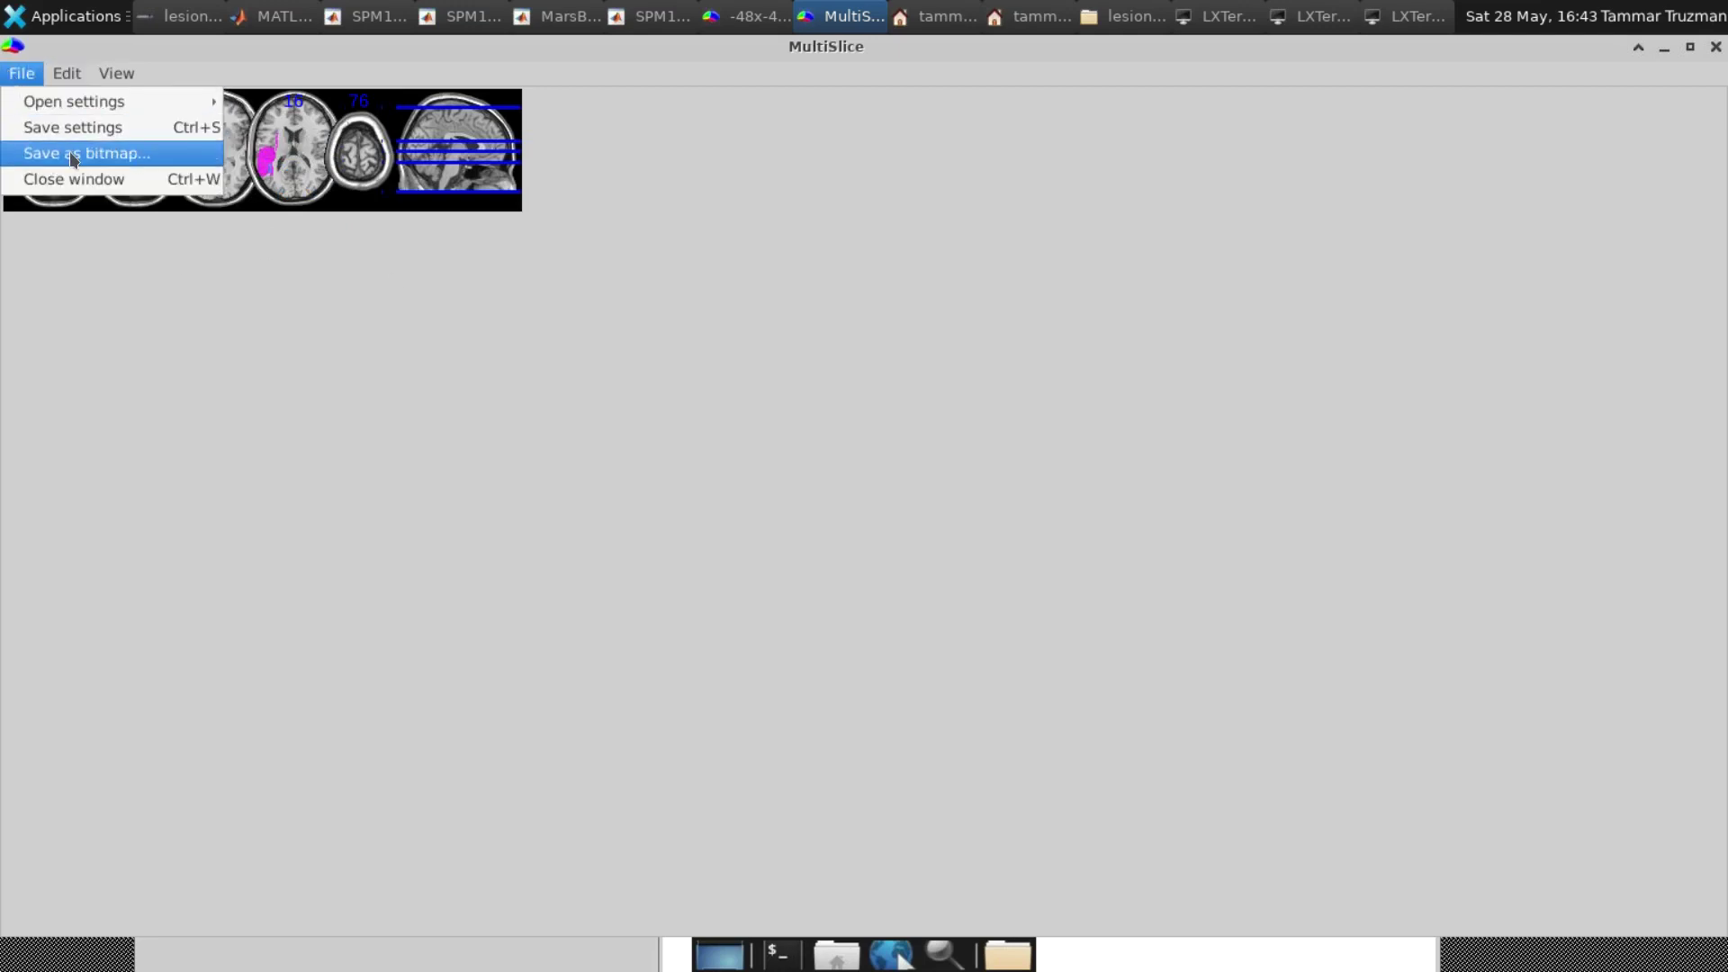
{"action": "left_click", "coordinate": [49, 151]}
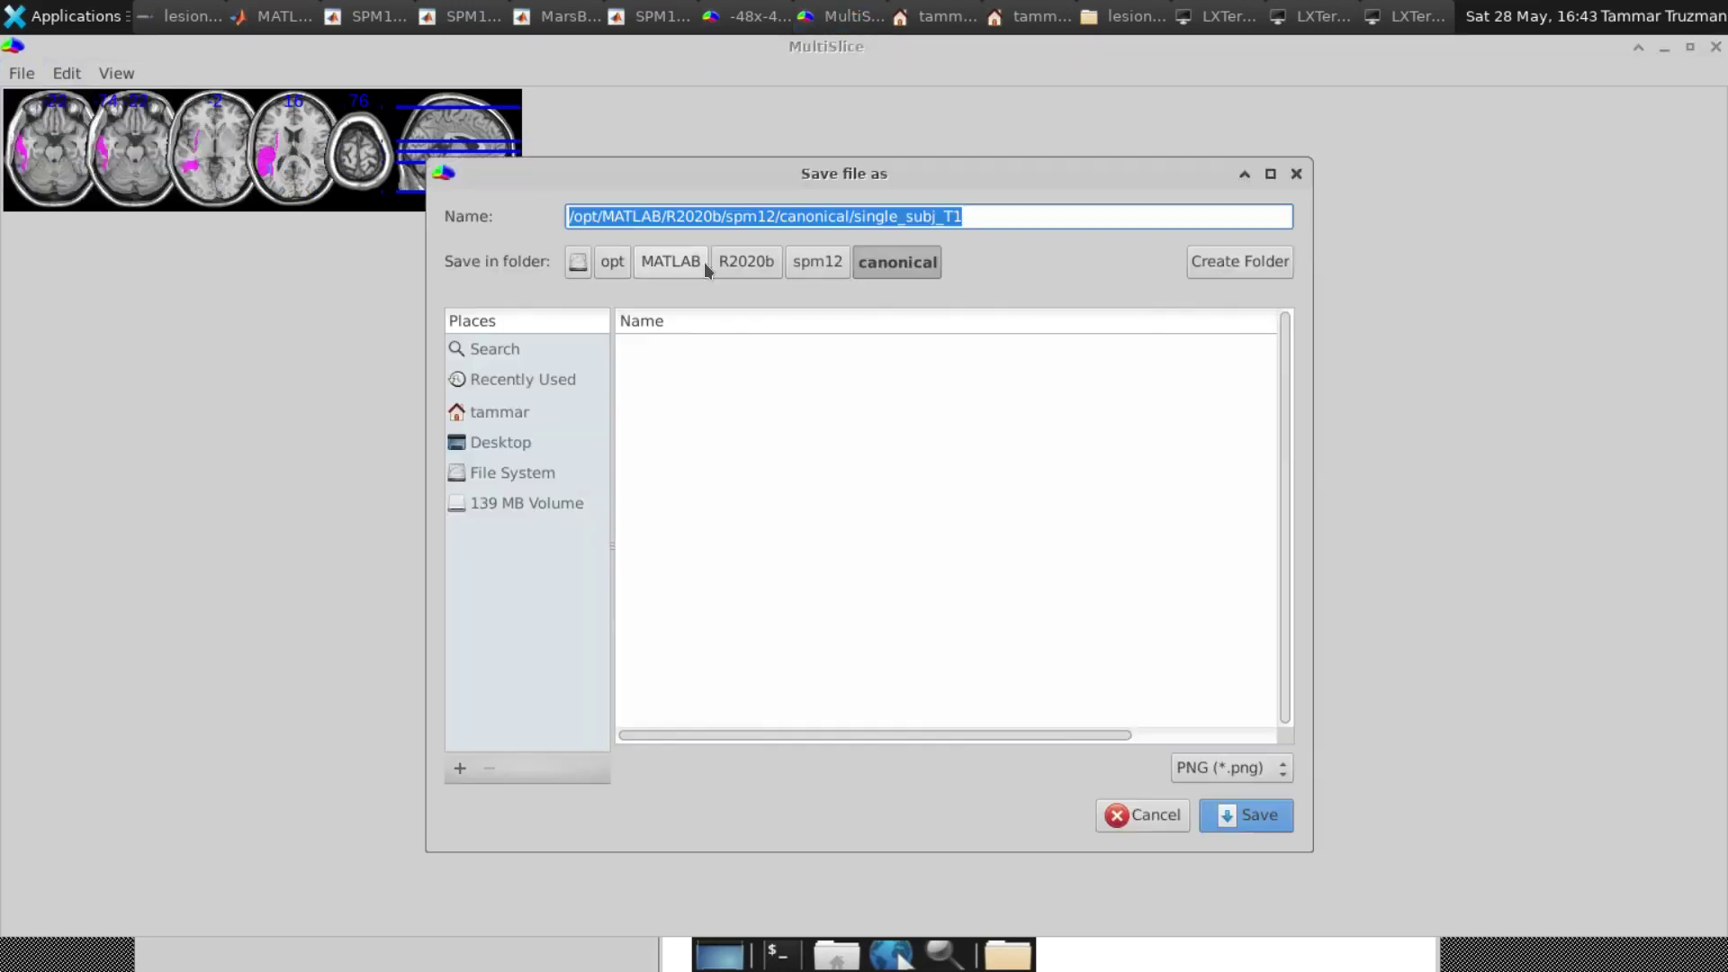
{"action": "left_click", "coordinate": [1297, 174]}
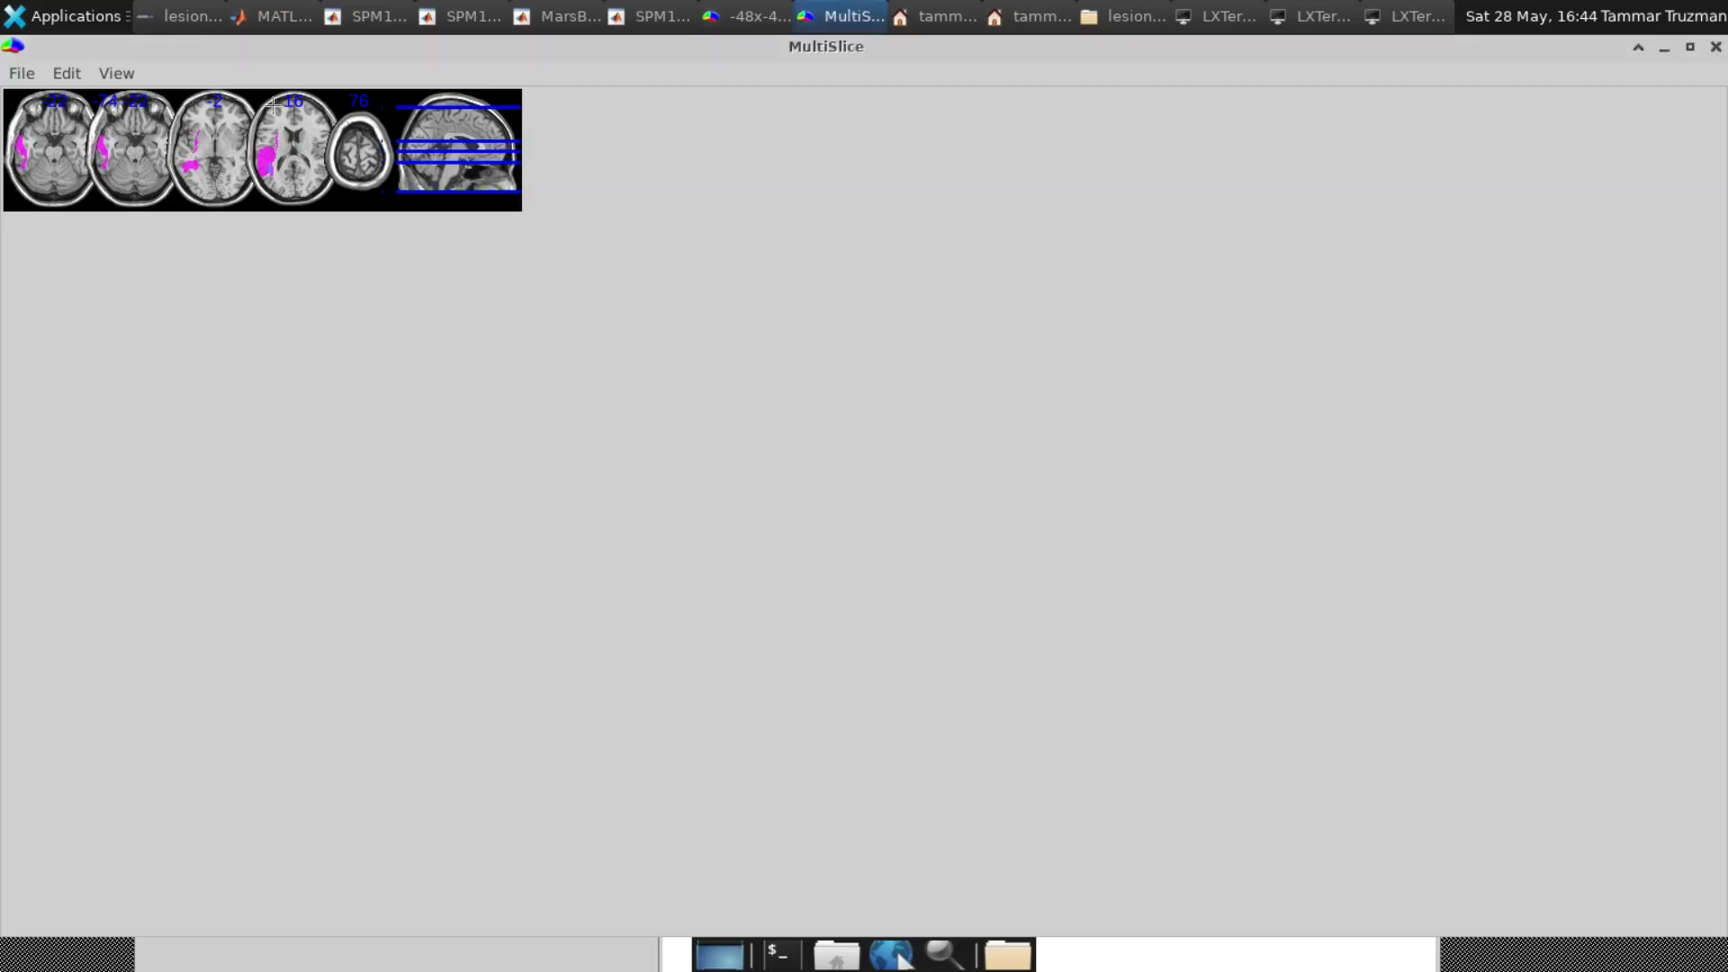
{"action": "left_click", "coordinate": [119, 74]}
{"action": "mouse_move", "coordinate": [212, 136]}
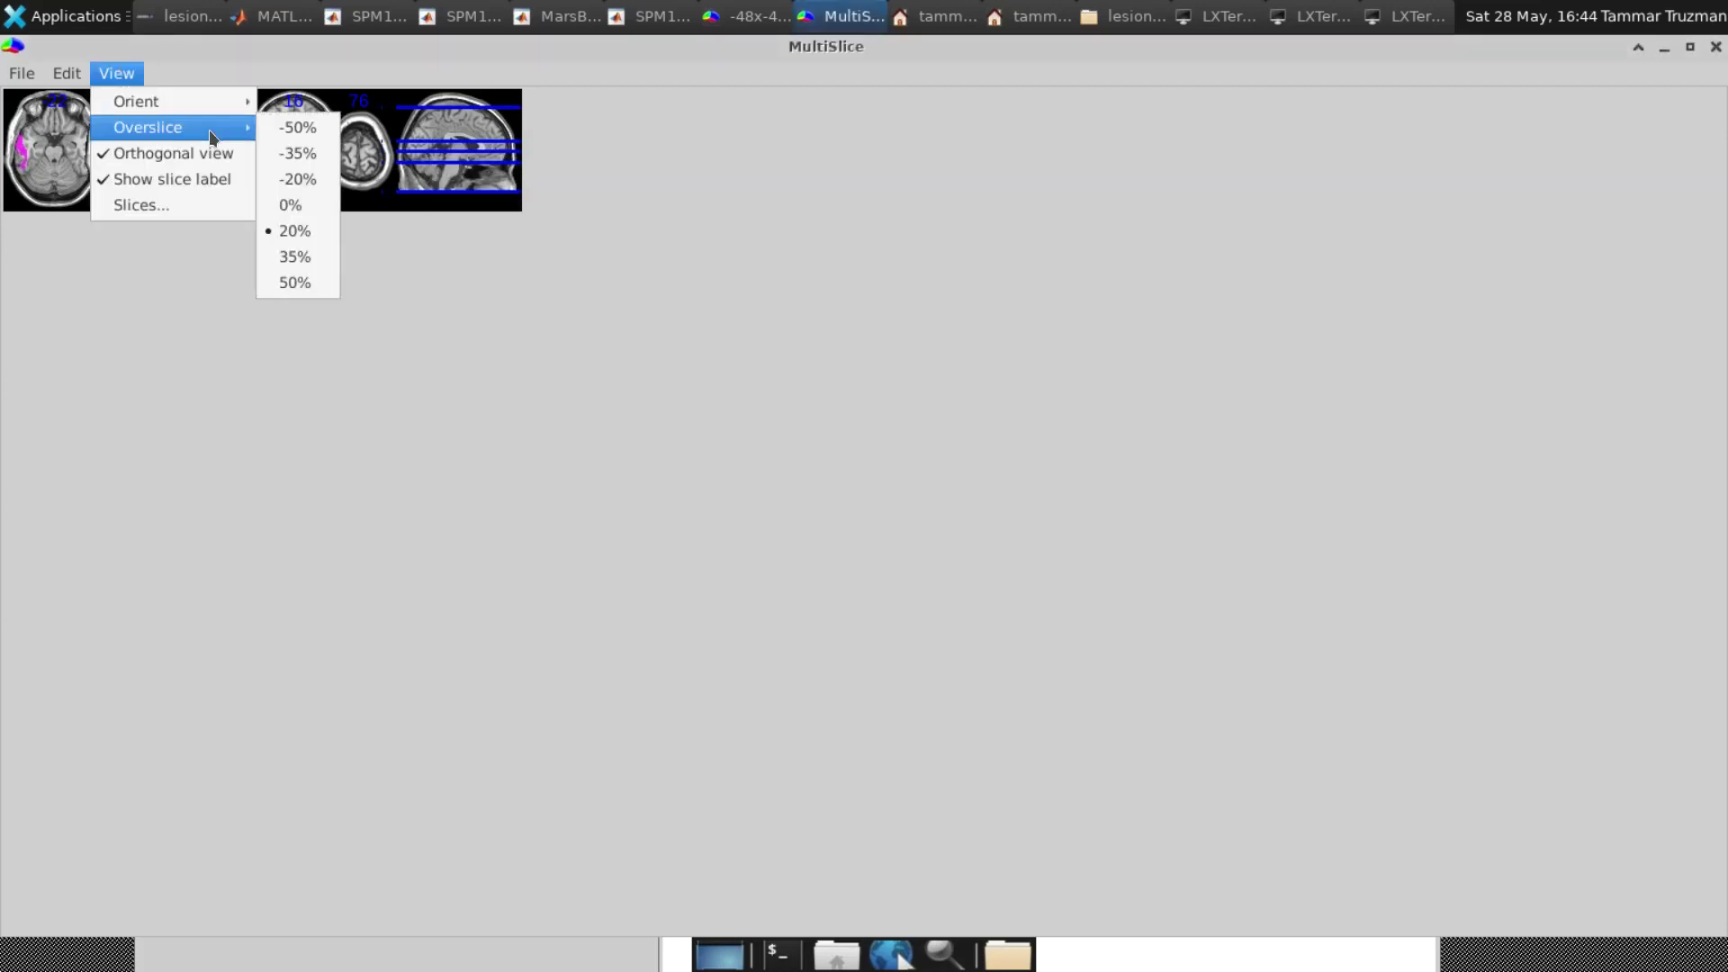
Switch the montage orientation to sagittal, then to coronal.
{"action": "mouse_move", "coordinate": [225, 102]}
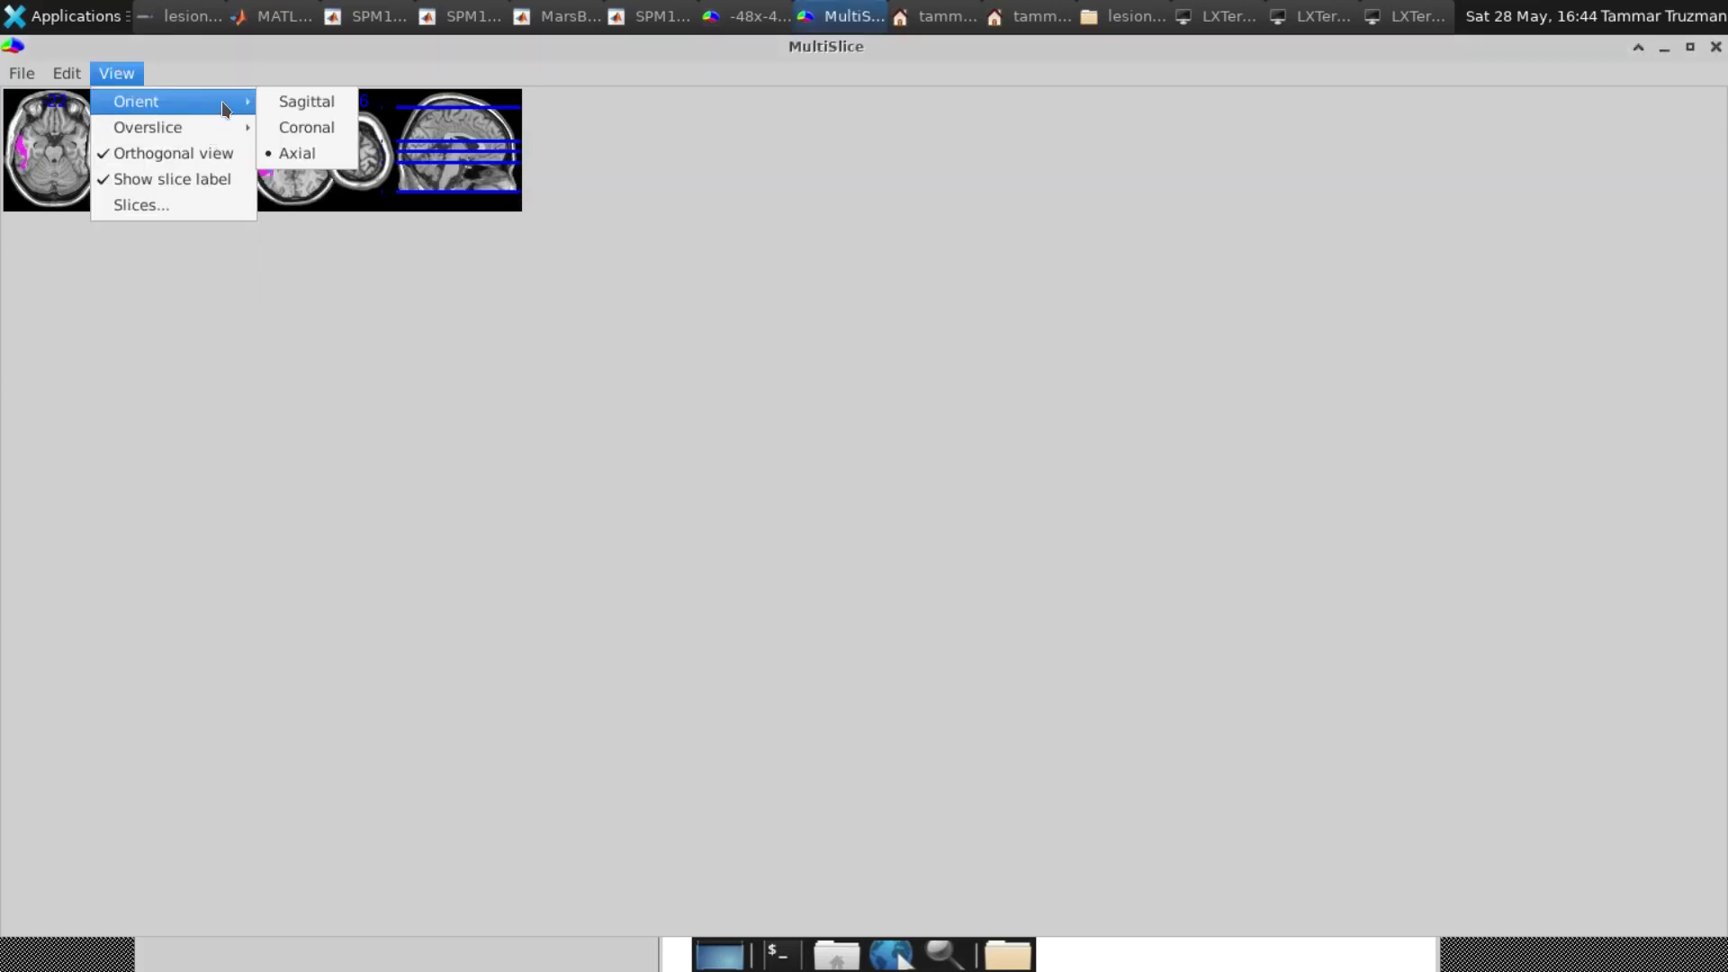
{"action": "left_click", "coordinate": [292, 99]}
{"action": "left_click", "coordinate": [116, 74]}
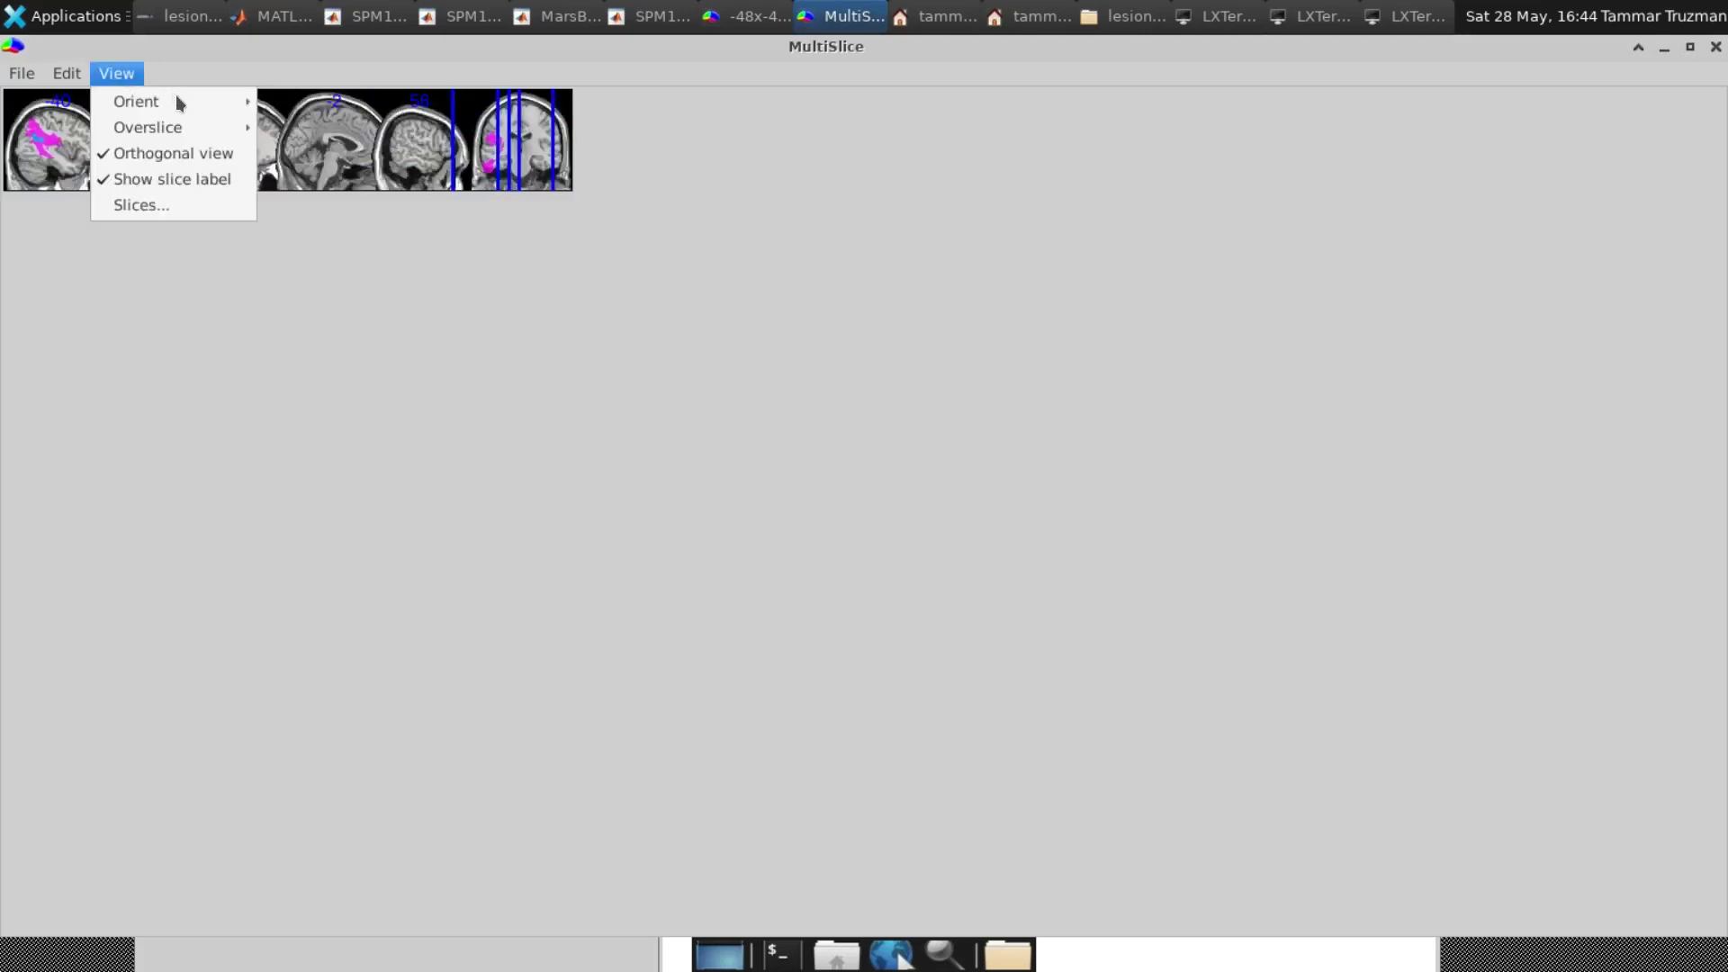
{"action": "mouse_move", "coordinate": [175, 100]}
{"action": "left_click", "coordinate": [306, 124]}
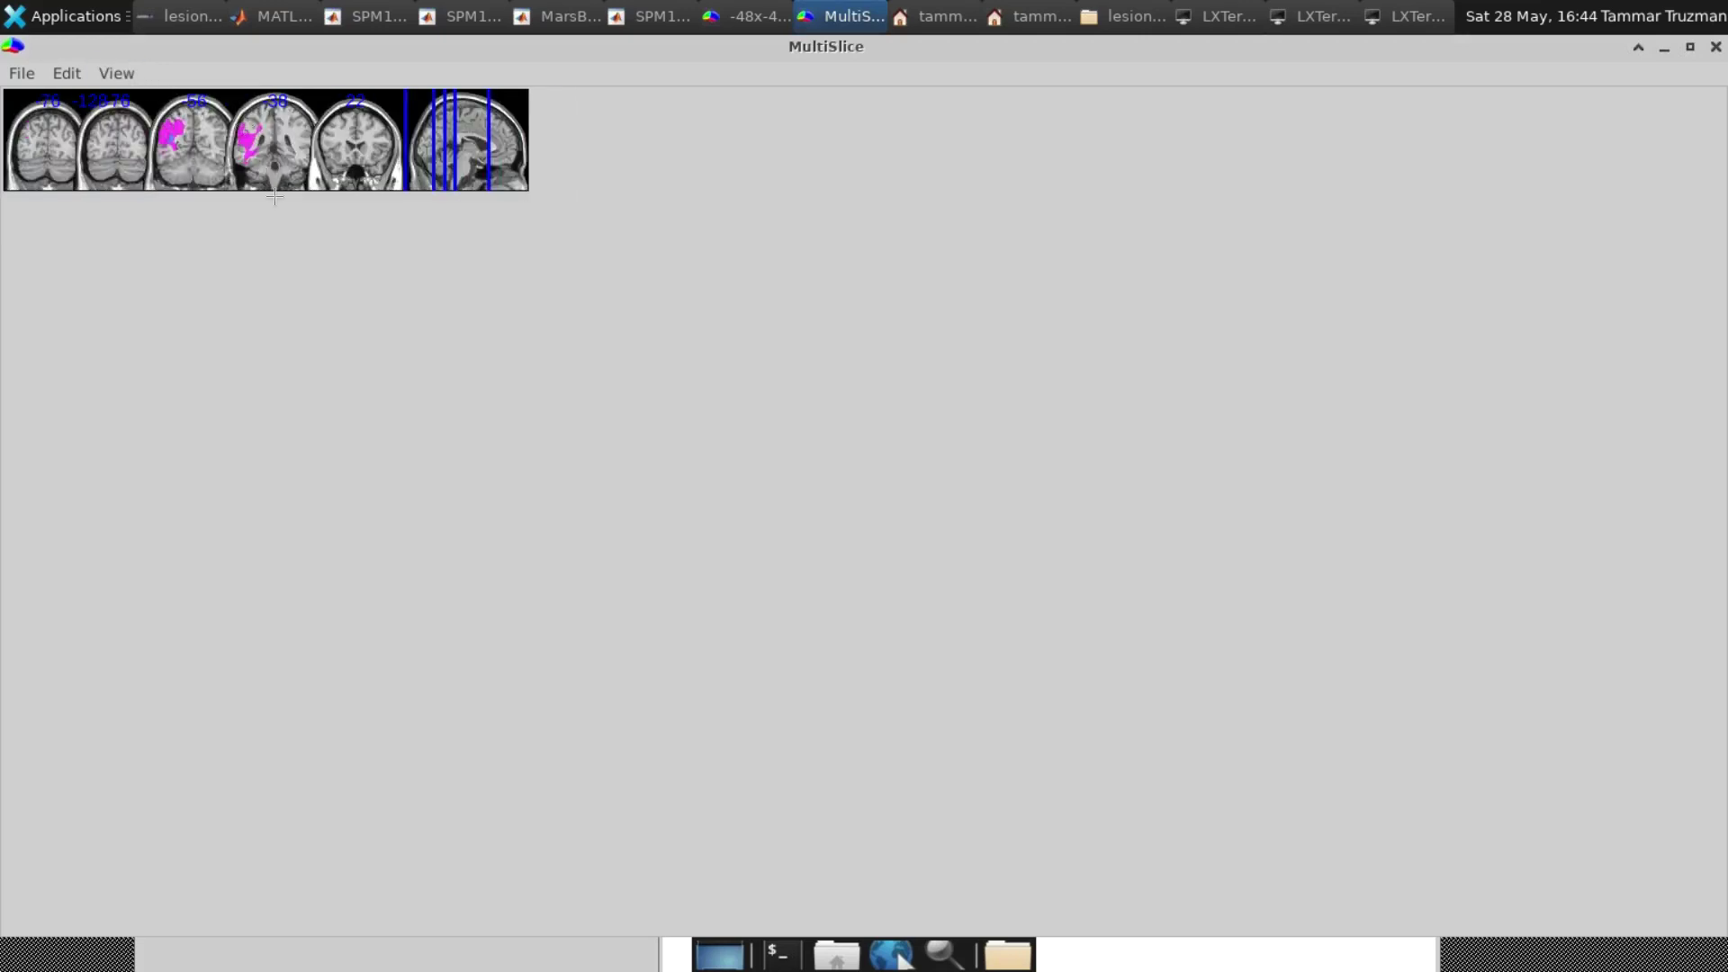
Check the montage File menu, then bring the lesion_maps folder window forward.
{"action": "left_click", "coordinate": [18, 76]}
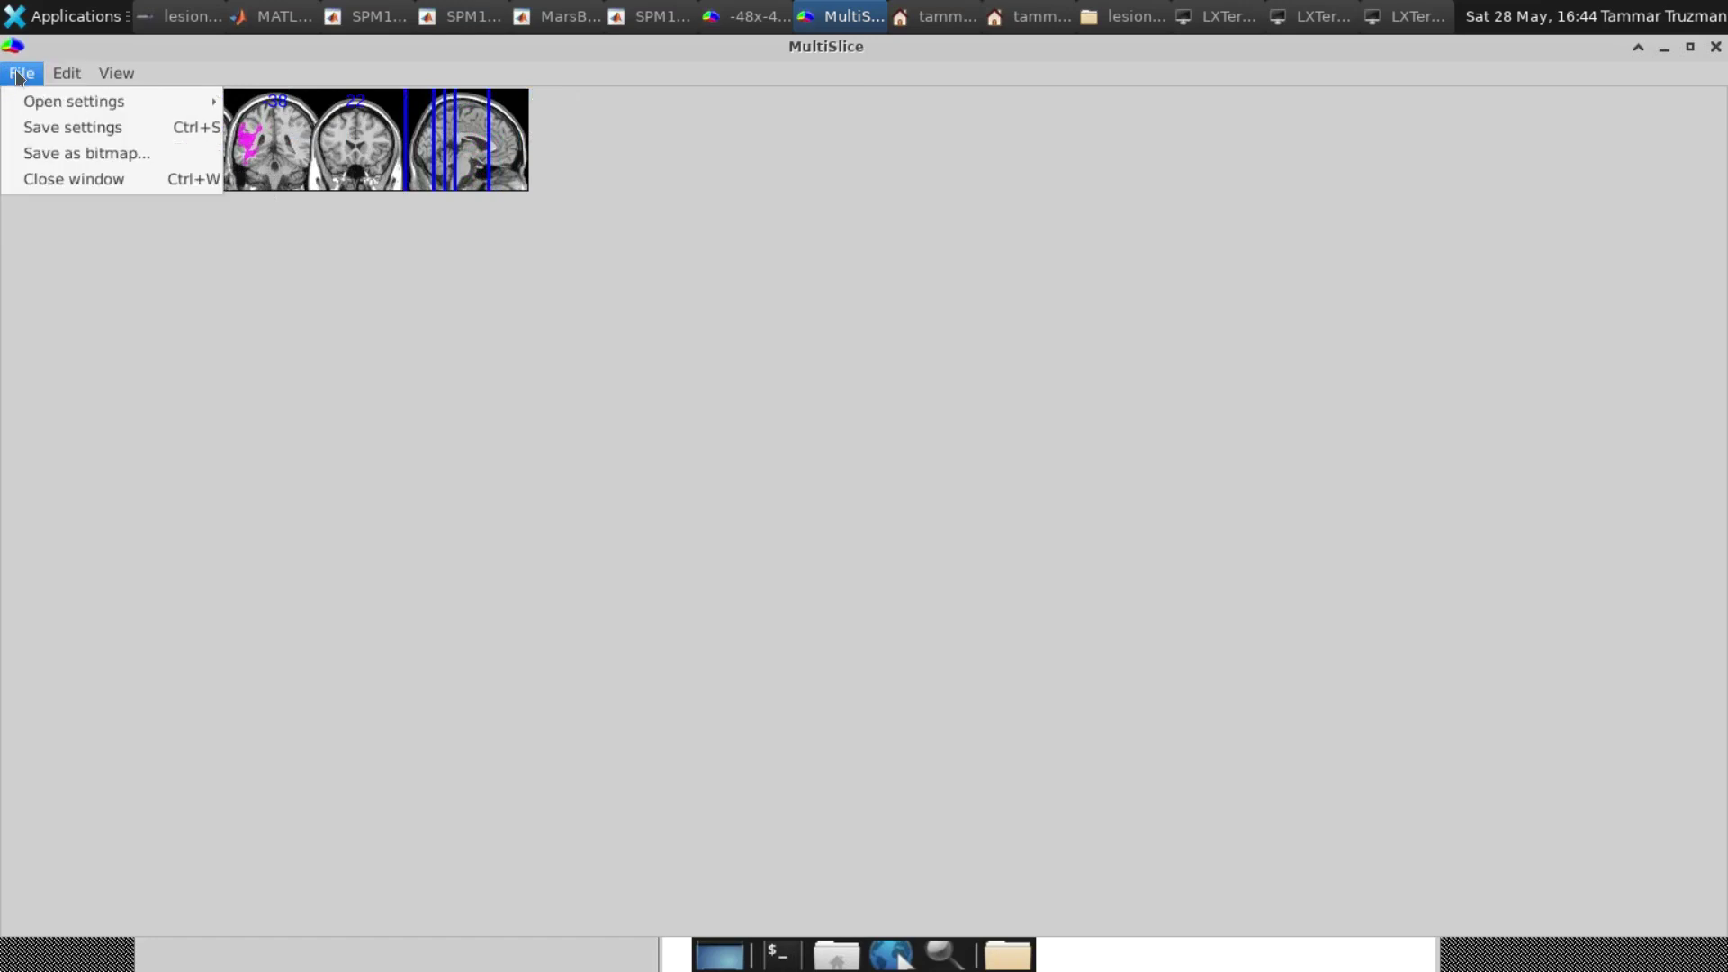
{"action": "left_click", "coordinate": [216, 232]}
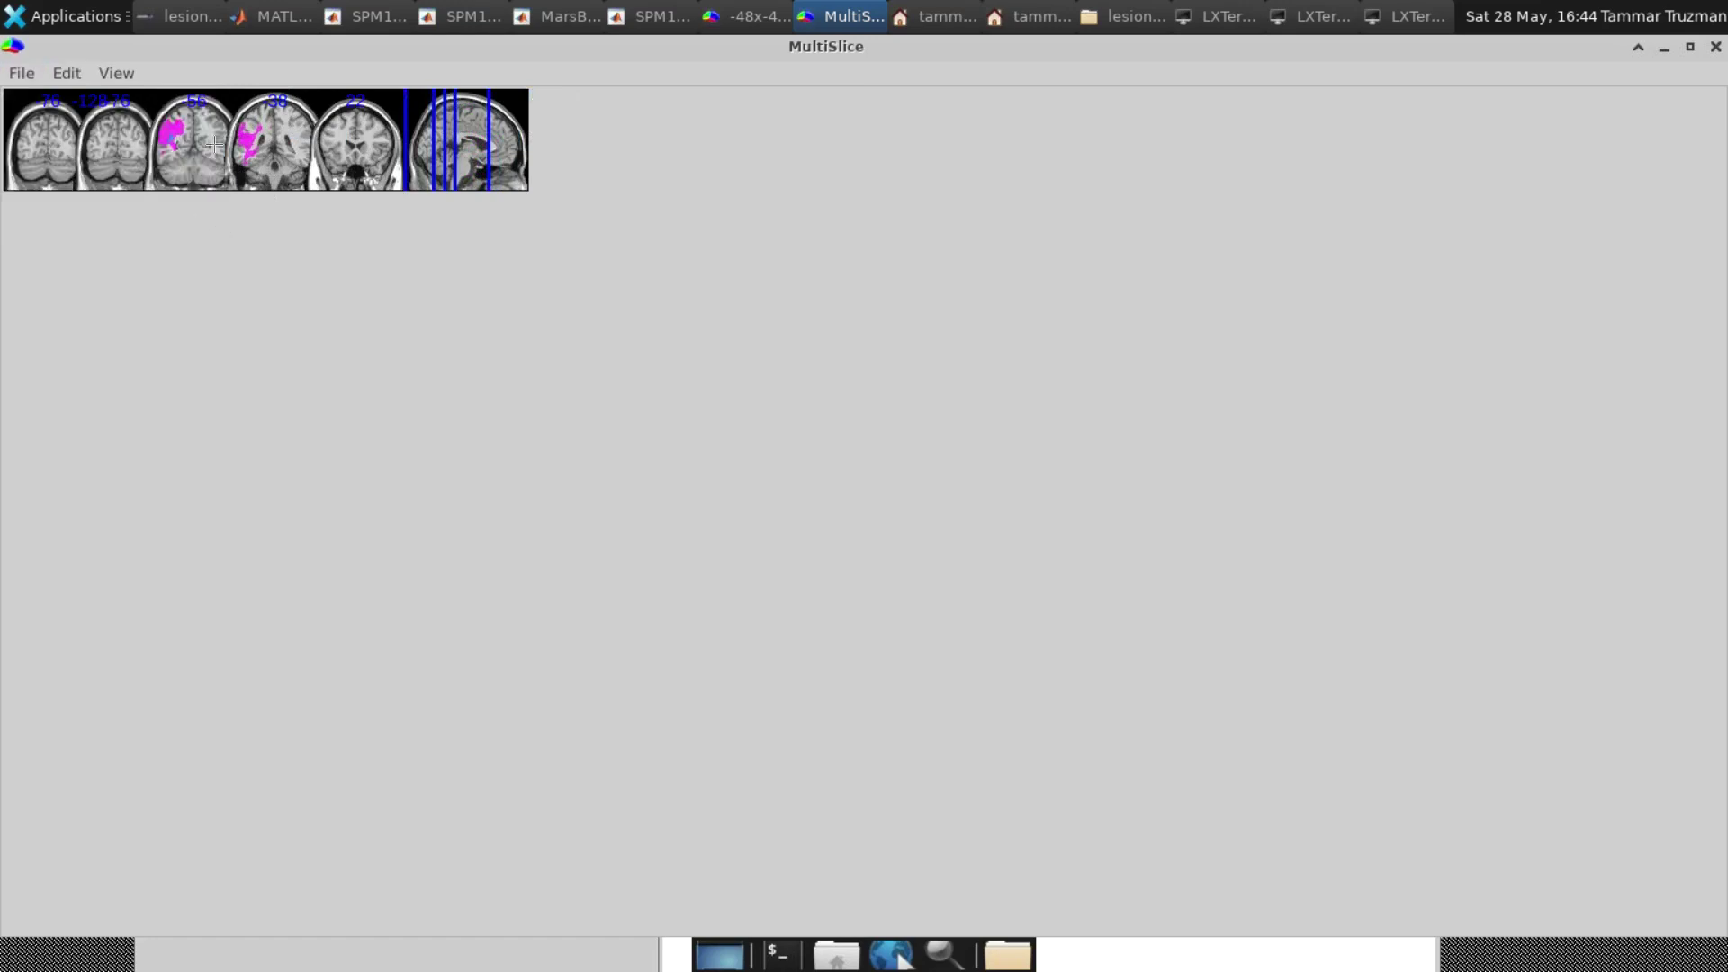
{"action": "left_click", "coordinate": [1131, 9]}
Inspect lesion_maps_axial.png, lesion_maps_coronal.png and lesion_maps_sagital.png, then bring up the Start menu.
{"action": "left_click", "coordinate": [318, 220]}
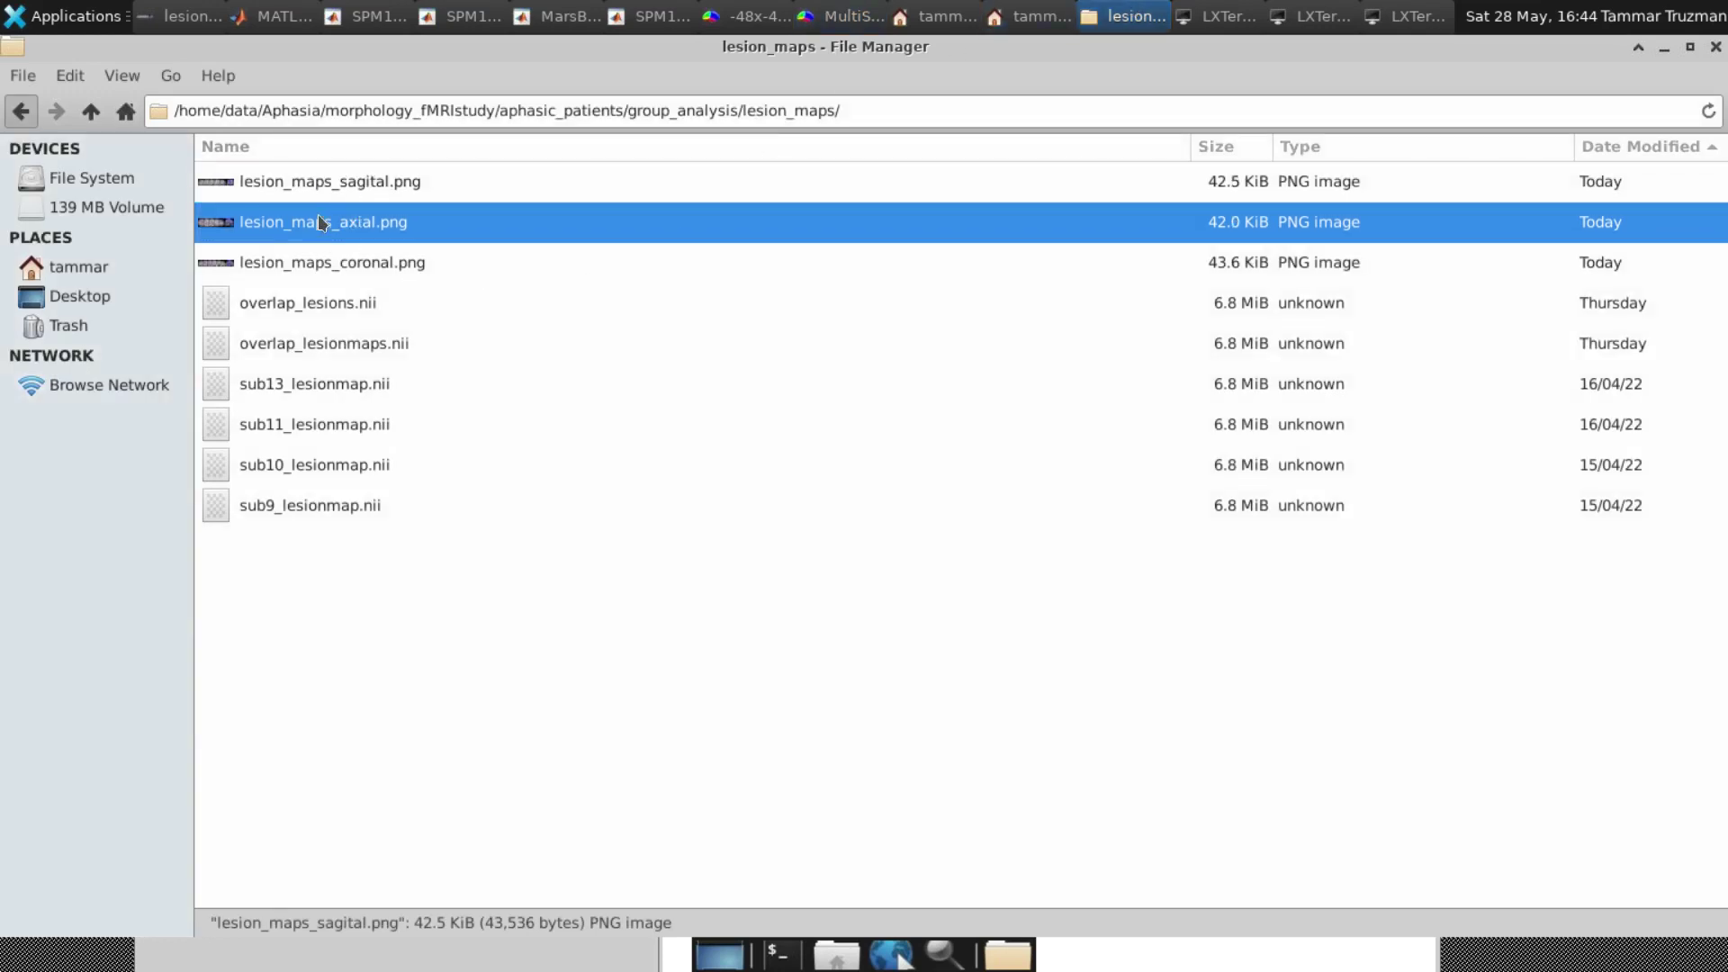
{"action": "left_click", "coordinate": [284, 263]}
{"action": "left_click", "coordinate": [313, 184]}
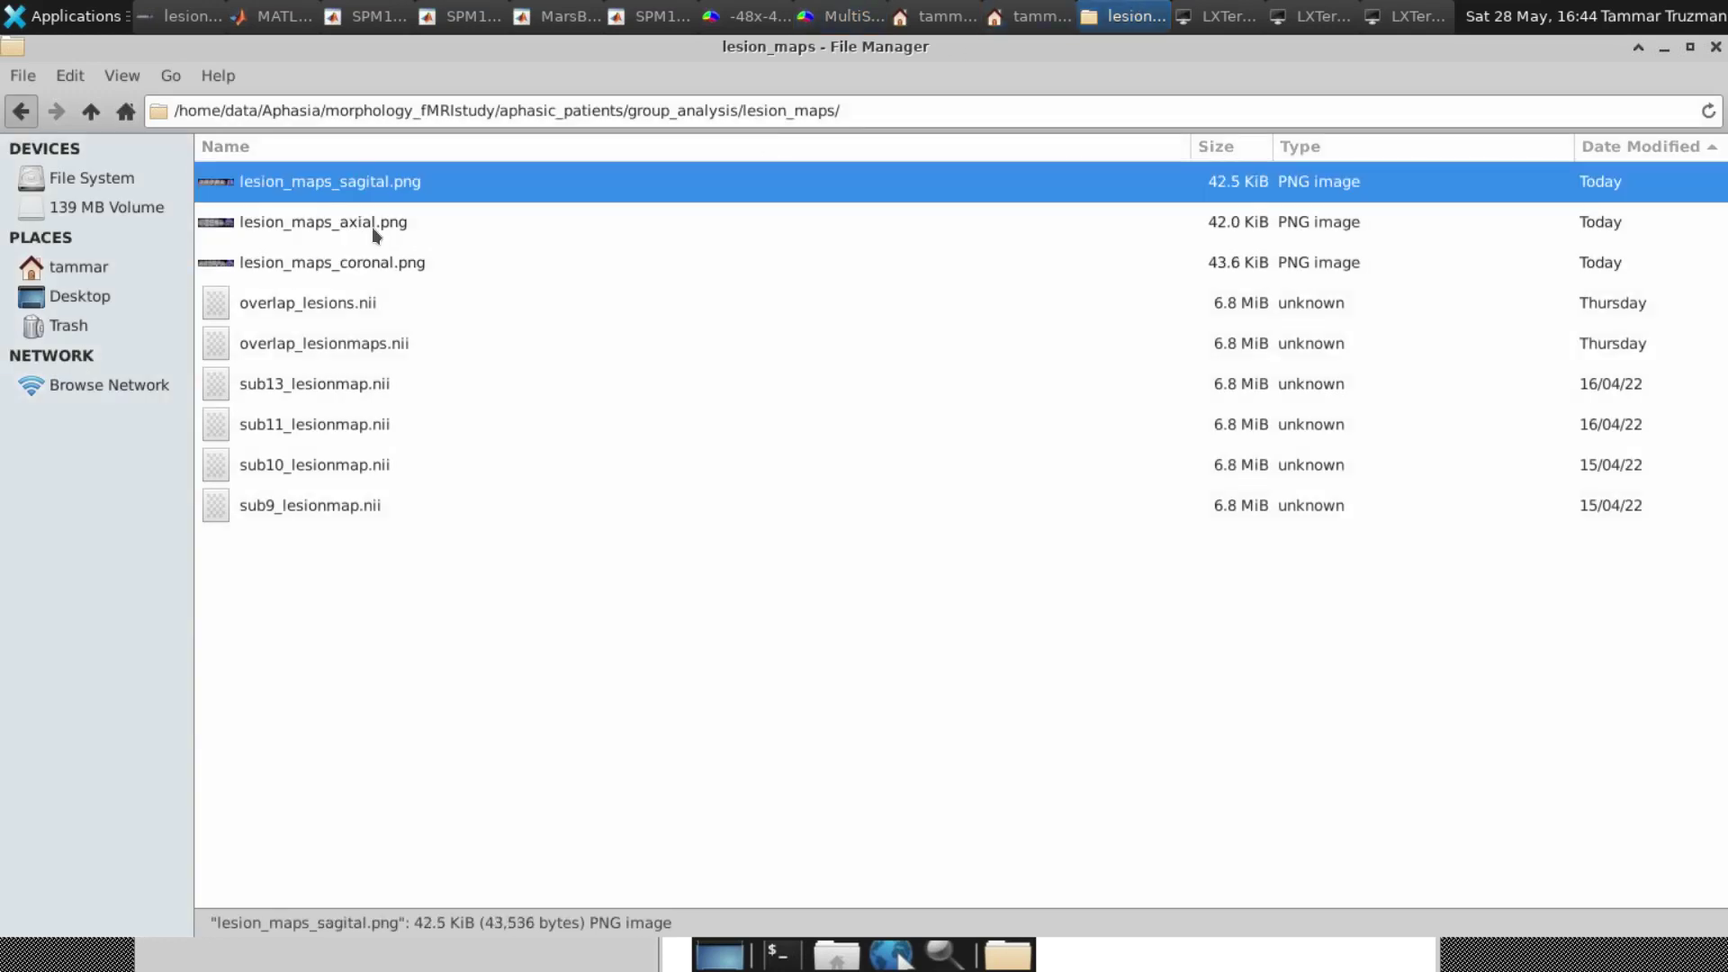
{"action": "left_click", "coordinate": [377, 227]}
{"action": "left_click", "coordinate": [385, 259]}
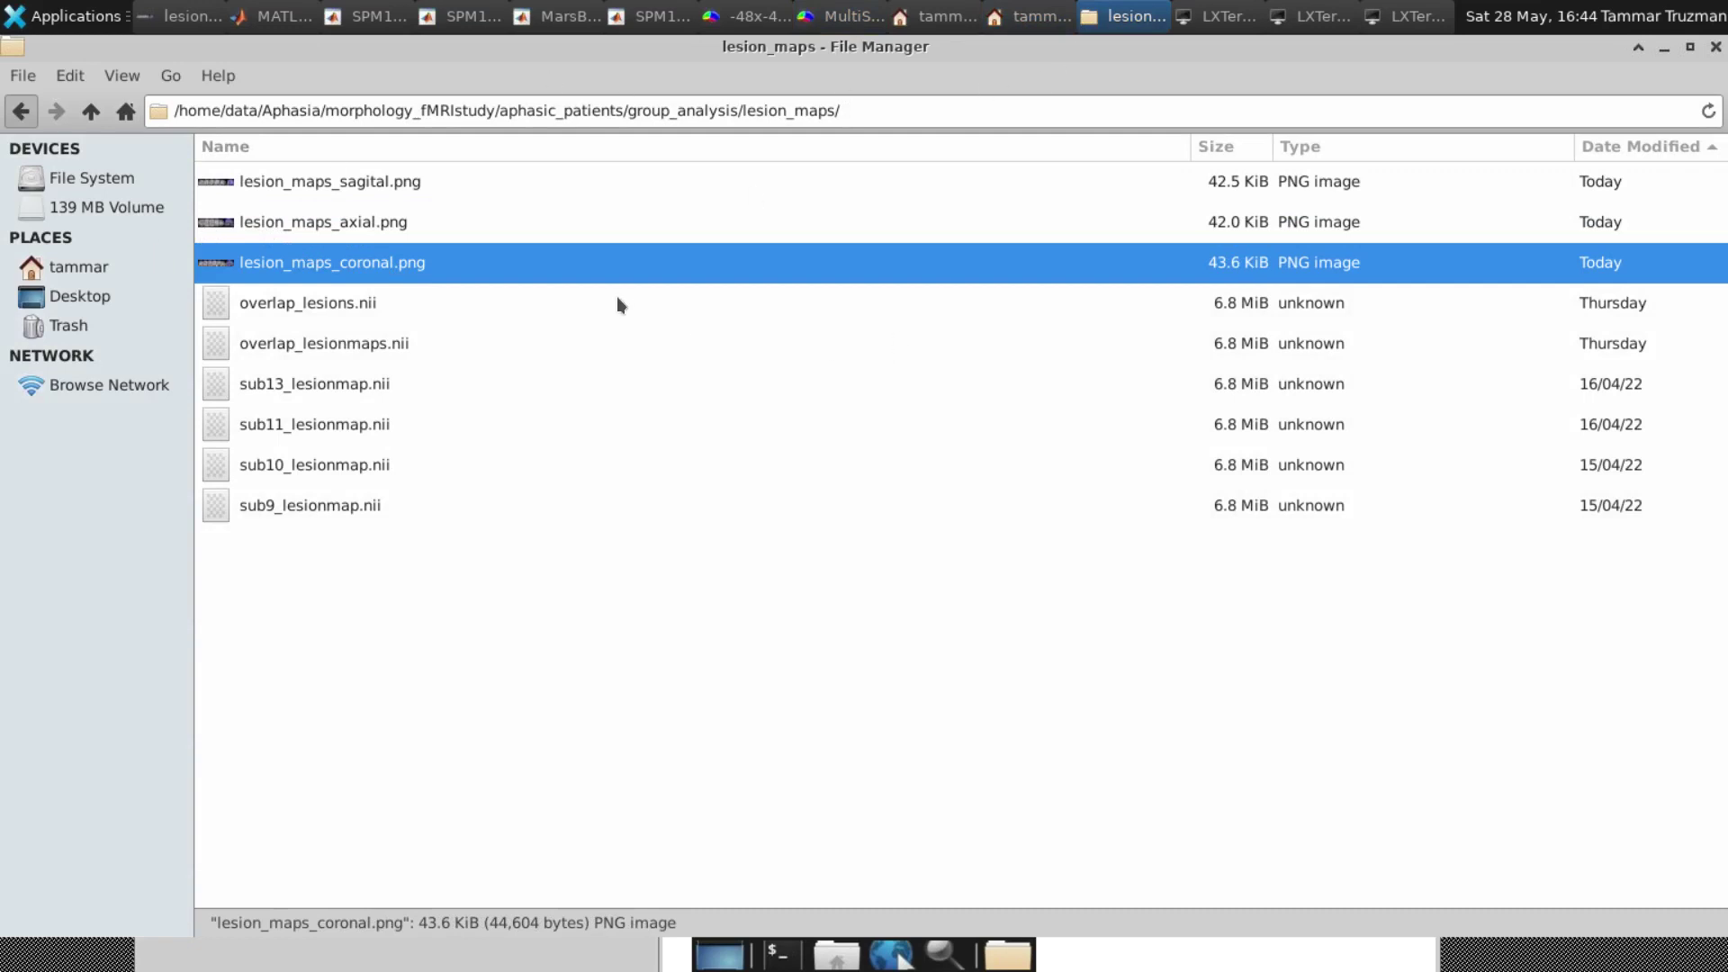
{"action": "key", "text": "super"}
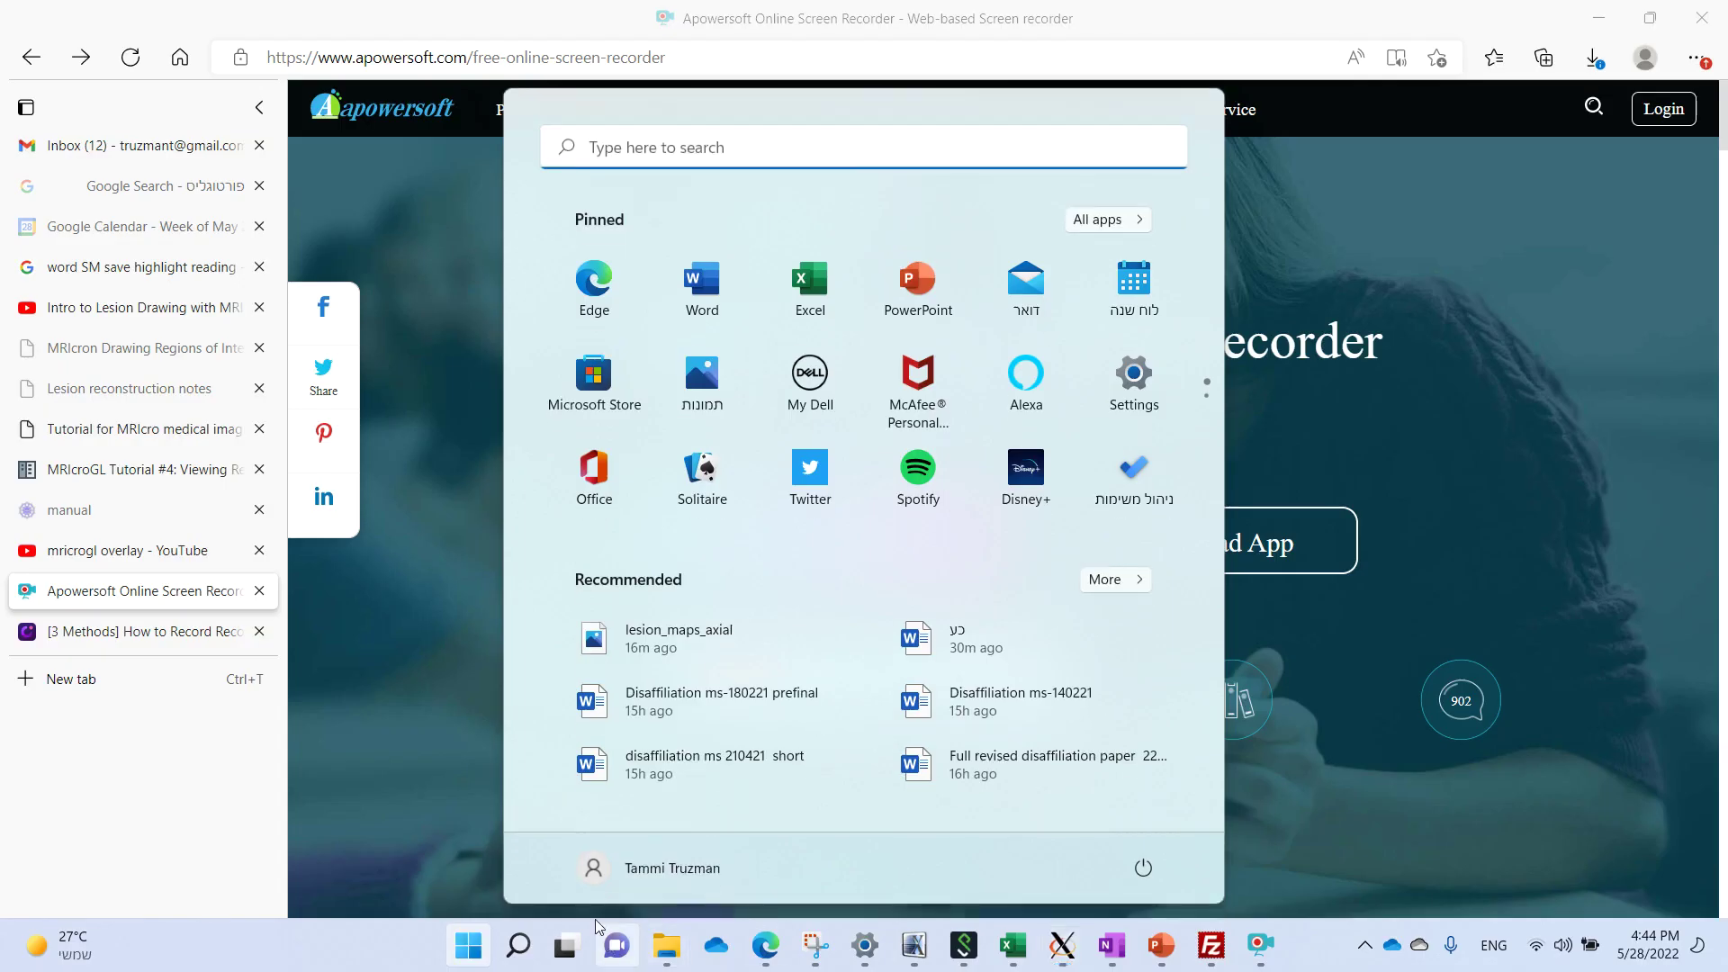